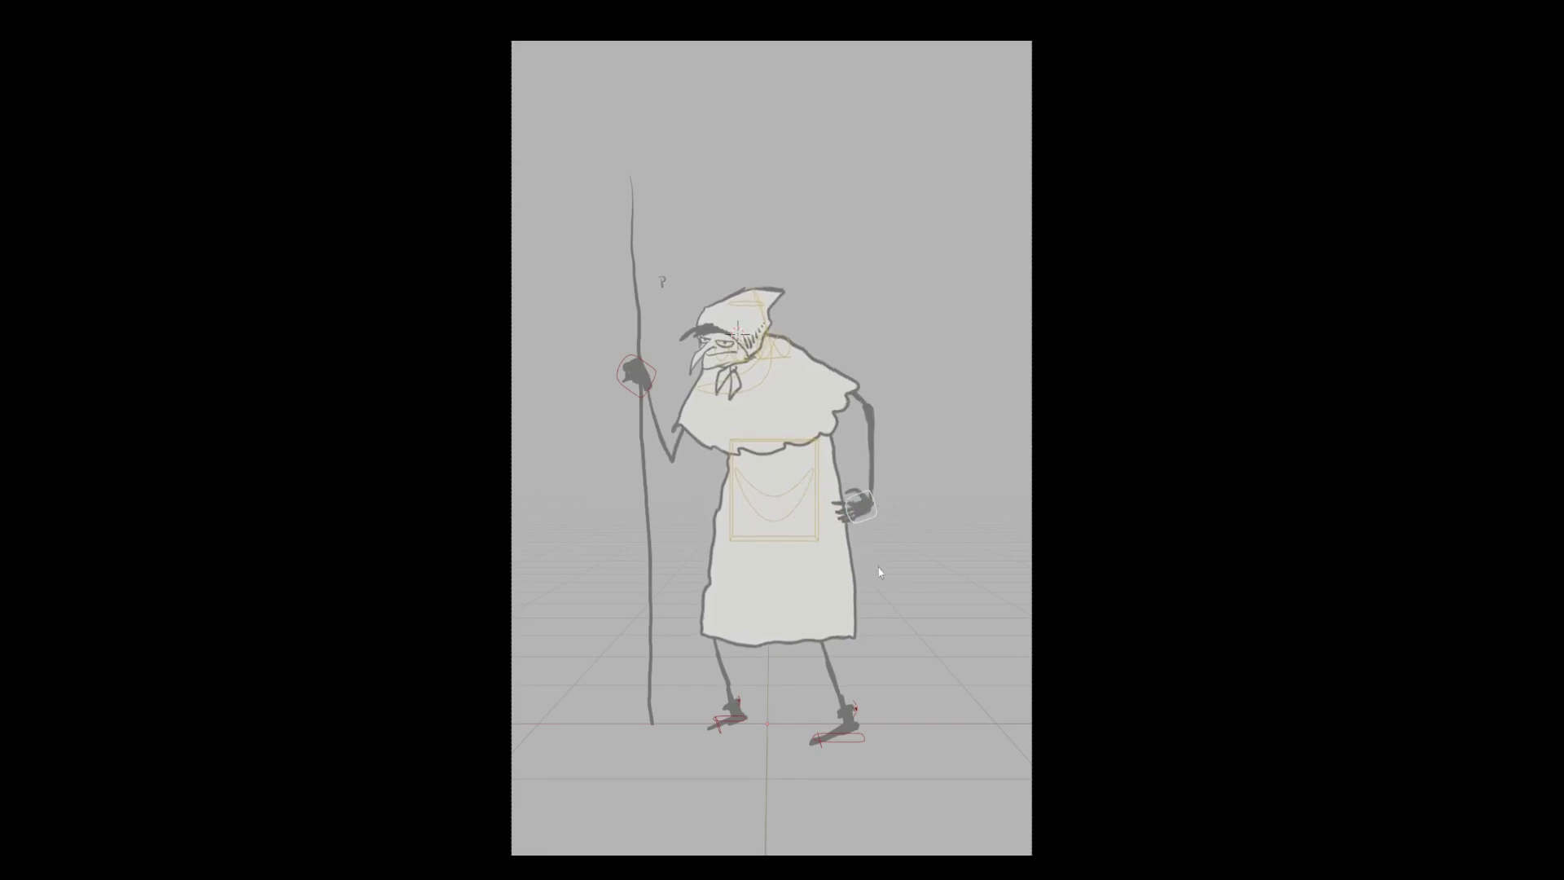
- Try rotating the heel controls of the character's right foot and left foot
{"action": "left_click", "coordinate": [646, 405]}
{"action": "left_click", "coordinate": [741, 698]}
{"action": "key", "text": "r"}
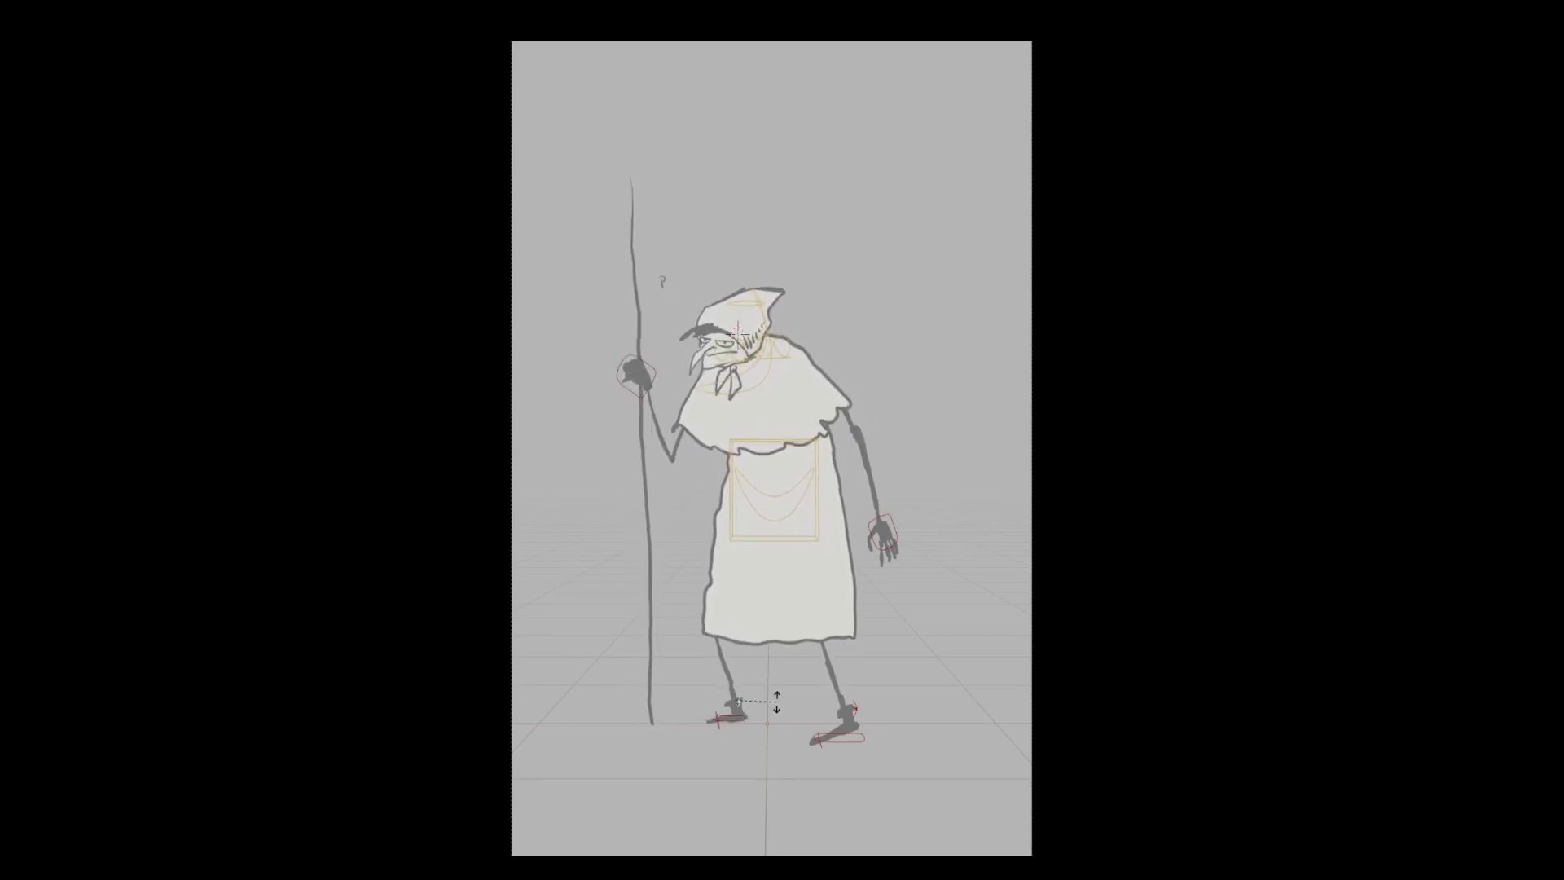
{"action": "left_click", "coordinate": [857, 708]}
{"action": "key", "text": "r"}
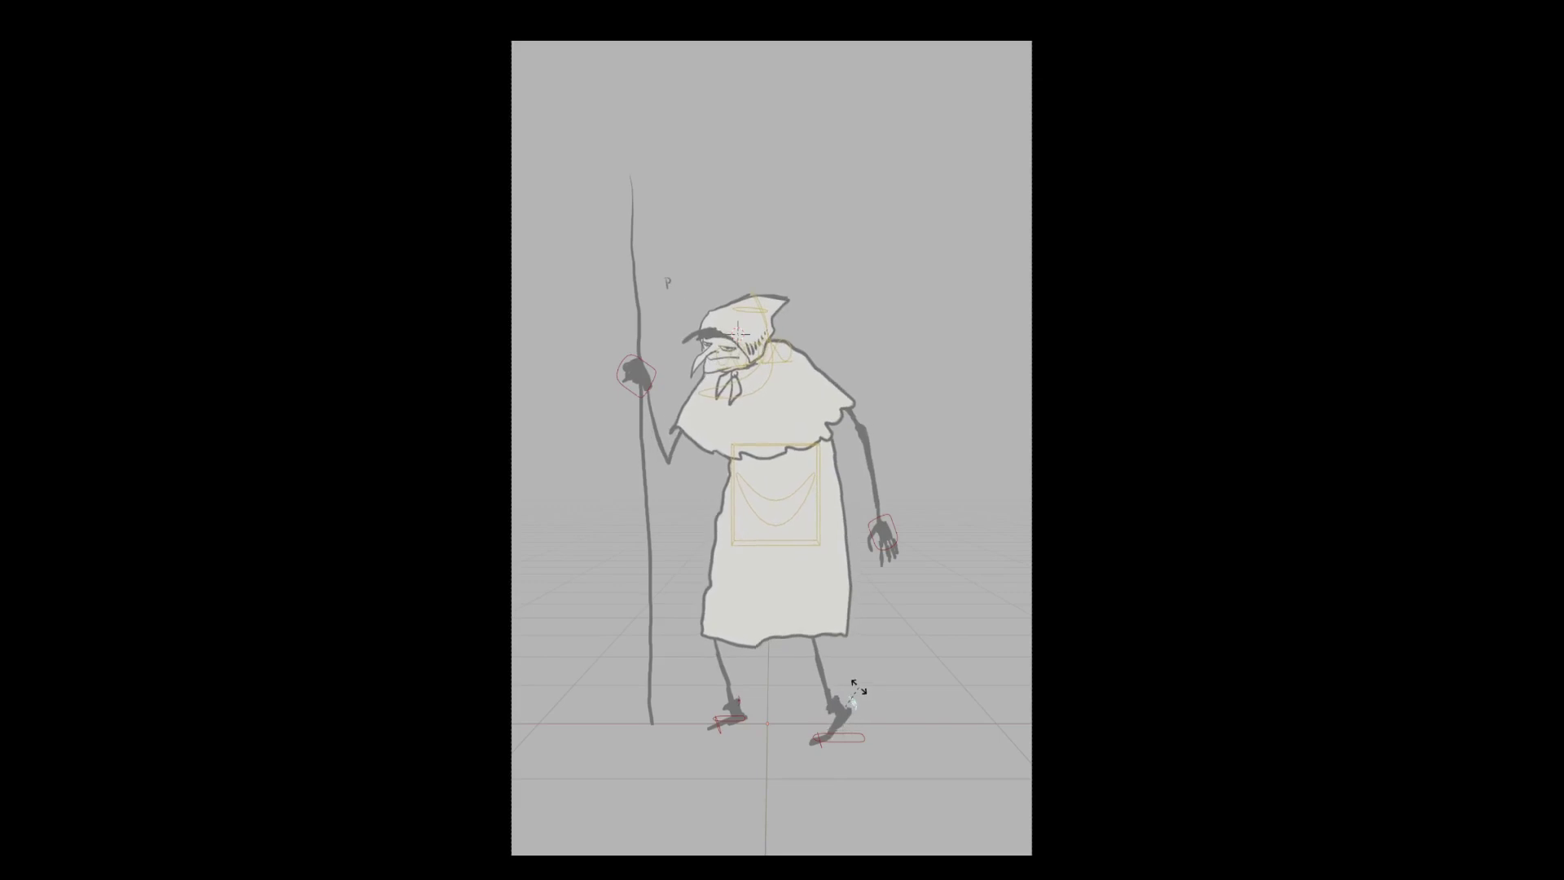
{"action": "right_click", "coordinate": [863, 707]}
- Try moving the character's left and right foot controls
{"action": "left_click", "coordinate": [856, 739]}
{"action": "key", "text": "g"}
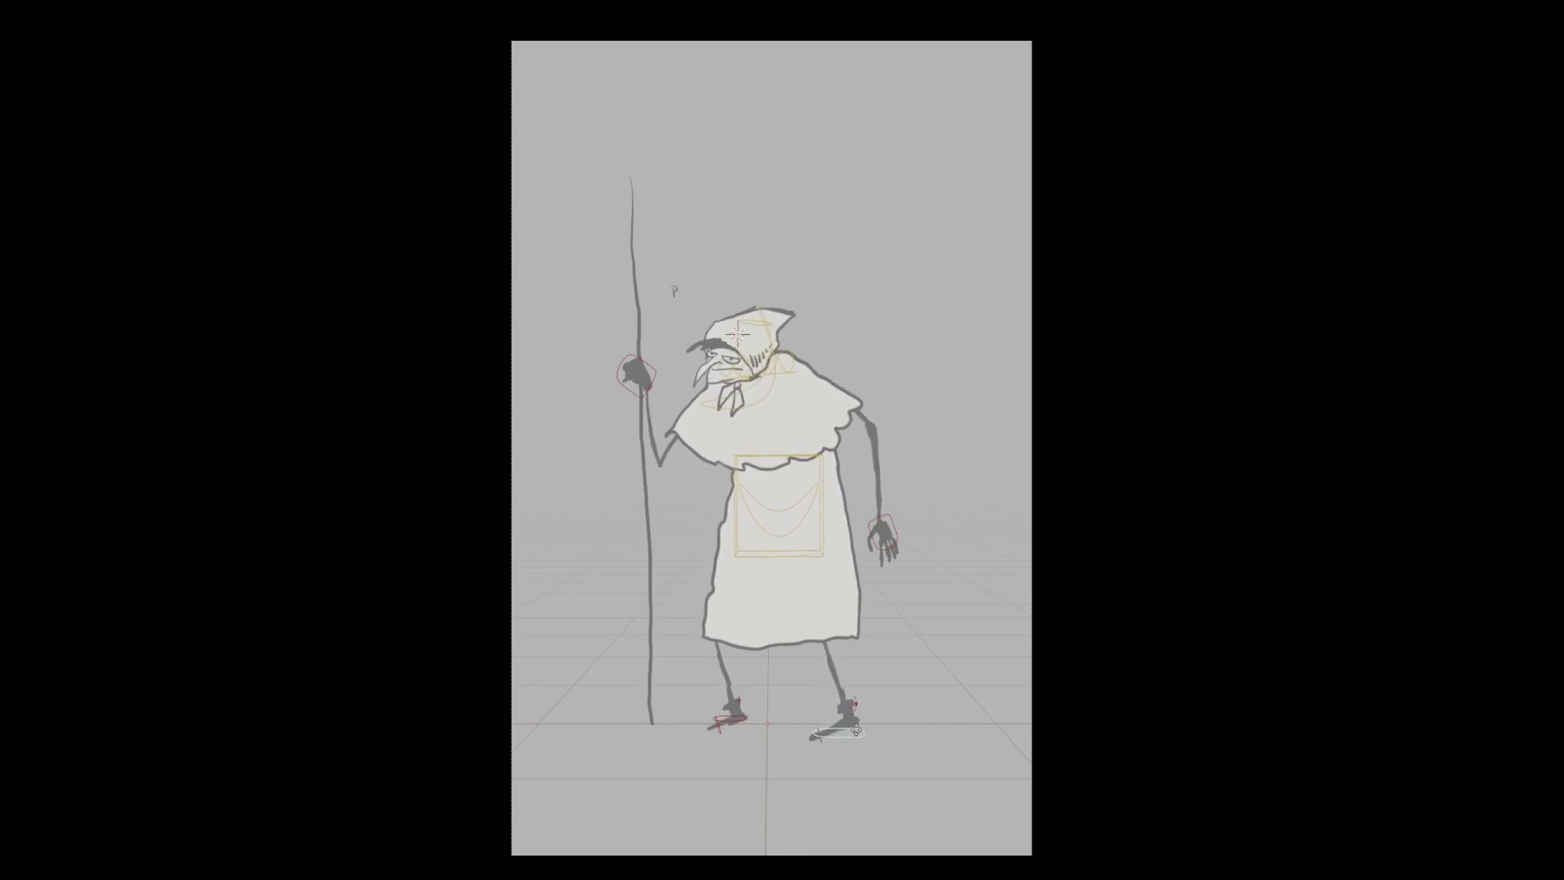
{"action": "right_click", "coordinate": [852, 725]}
{"action": "left_click", "coordinate": [742, 721]}
{"action": "key", "text": "g"}
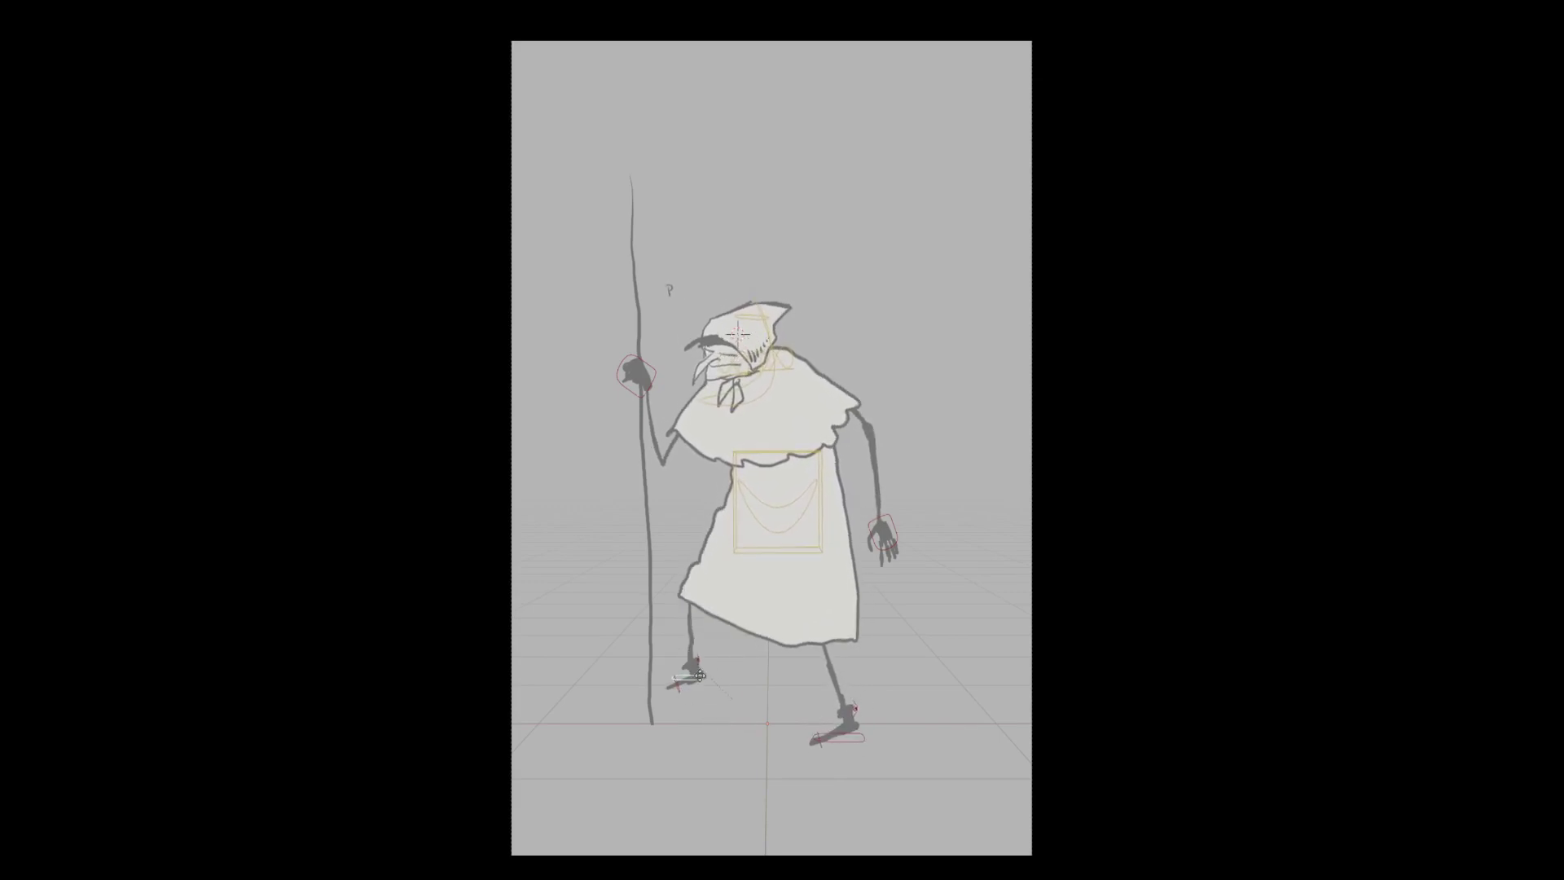
{"action": "left_click", "coordinate": [743, 708]}
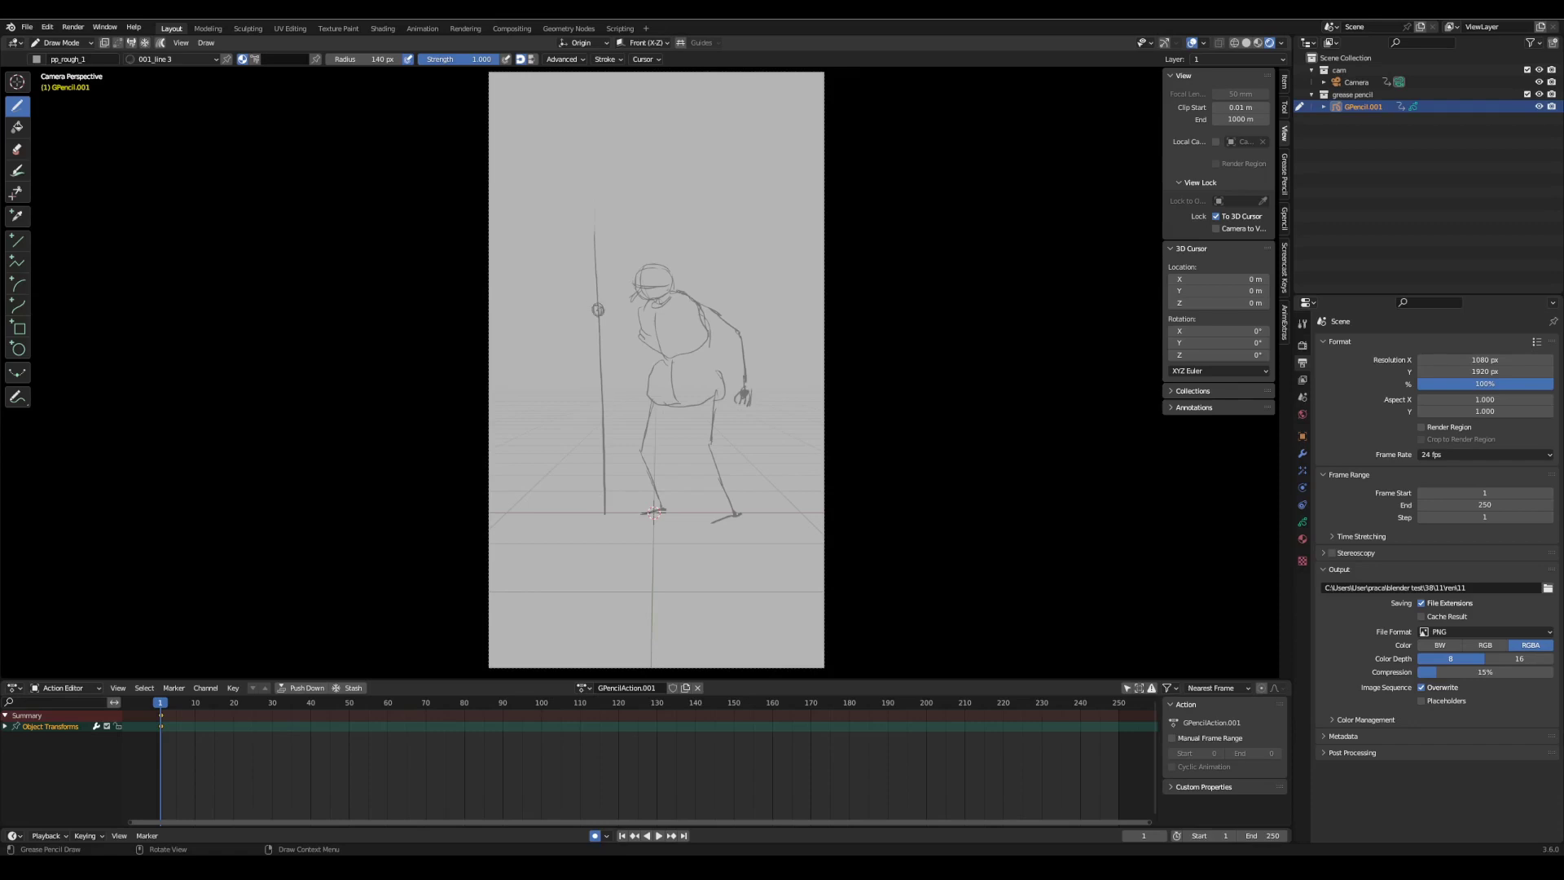
- Lock the sketch layer and lower its opacity to 0.366
{"action": "left_click", "coordinate": [1302, 521]}
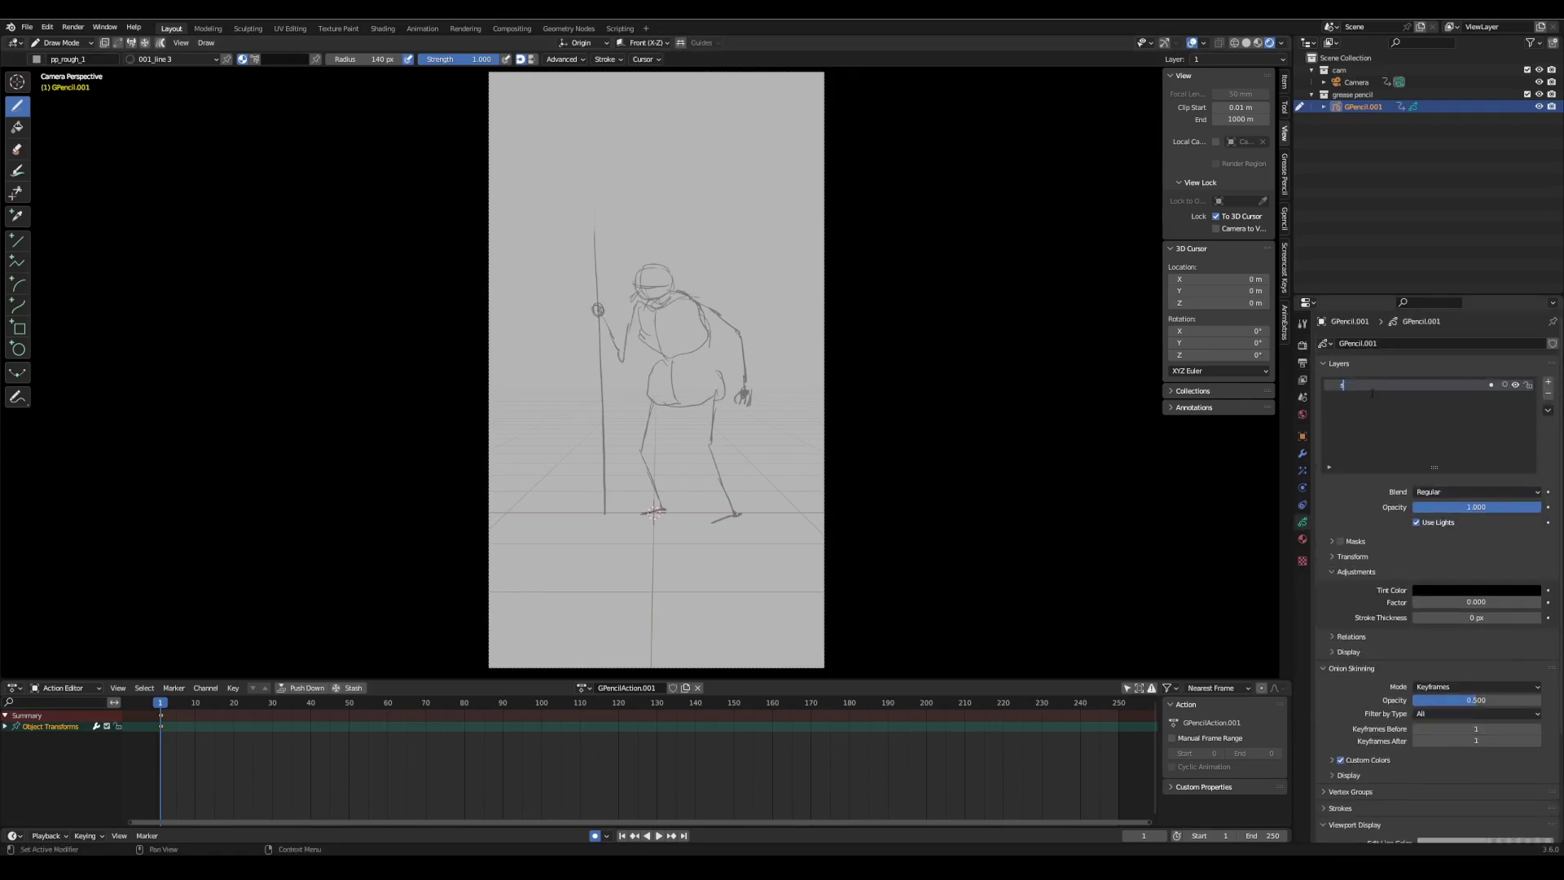
{"action": "left_click", "coordinate": [1529, 385]}
{"action": "left_click_drag", "start_coordinate": [1516, 507], "coordinate": [1438, 507]}
- Add a new Grease Pencil layer named head above the sketch layer
{"action": "left_click", "coordinate": [1548, 382]}
{"action": "double_click", "coordinate": [1355, 385]}
{"action": "type", "text": "head"}
{"action": "key", "text": "Return"}
- Draw the face, pointed hood and knotted neck scarf over the sketch on the head layer
{"action": "key", "text": "ctrl+Tab"}
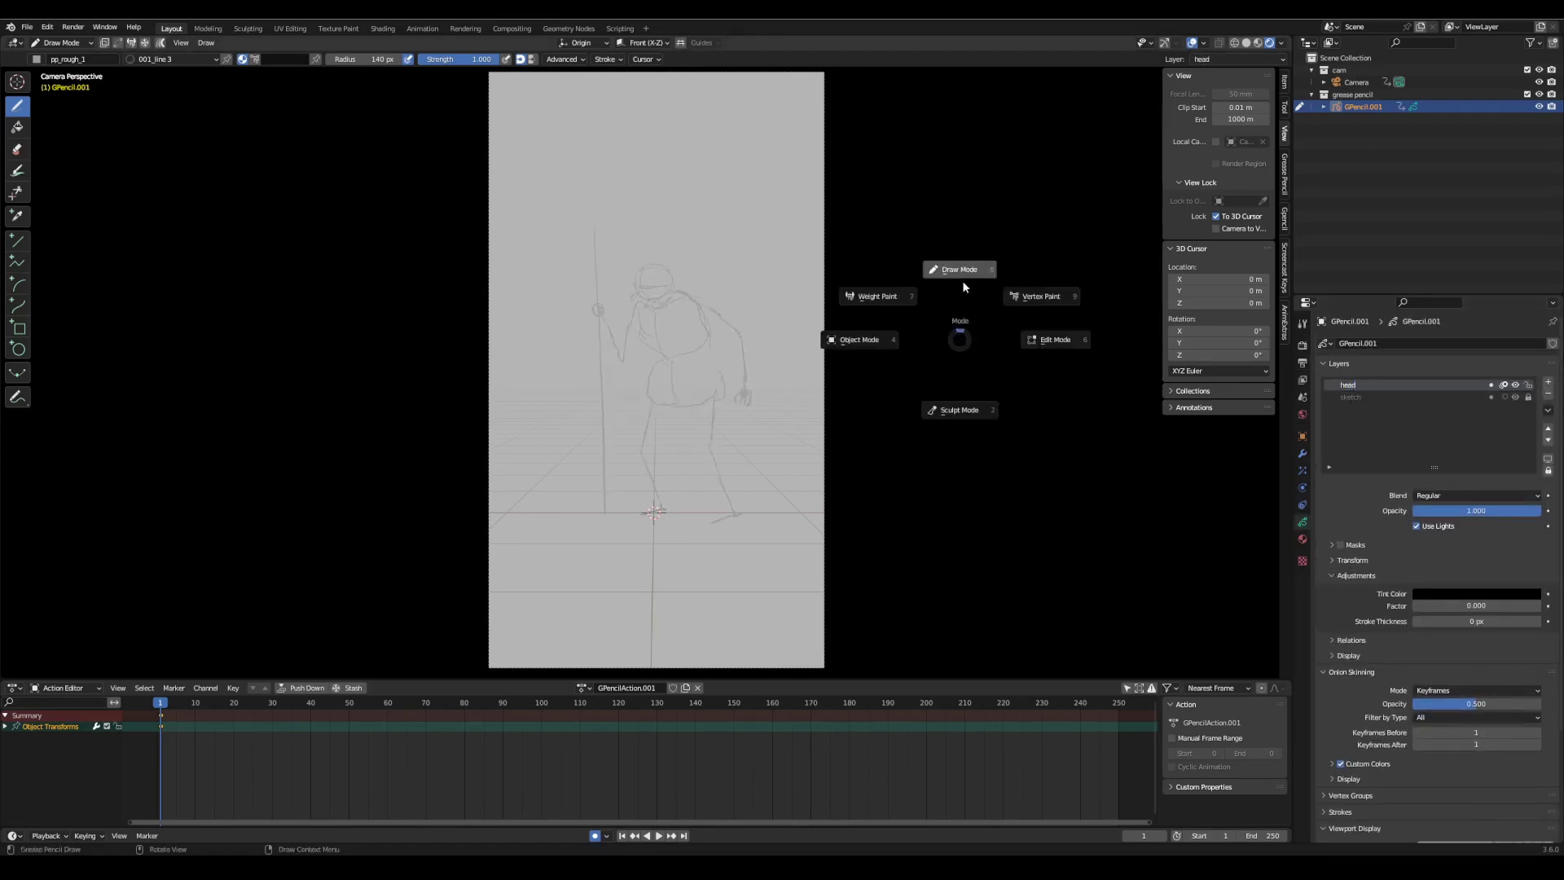
{"action": "scroll", "coordinate": [733, 277], "scroll_direction": "up", "scroll_amount": 4}
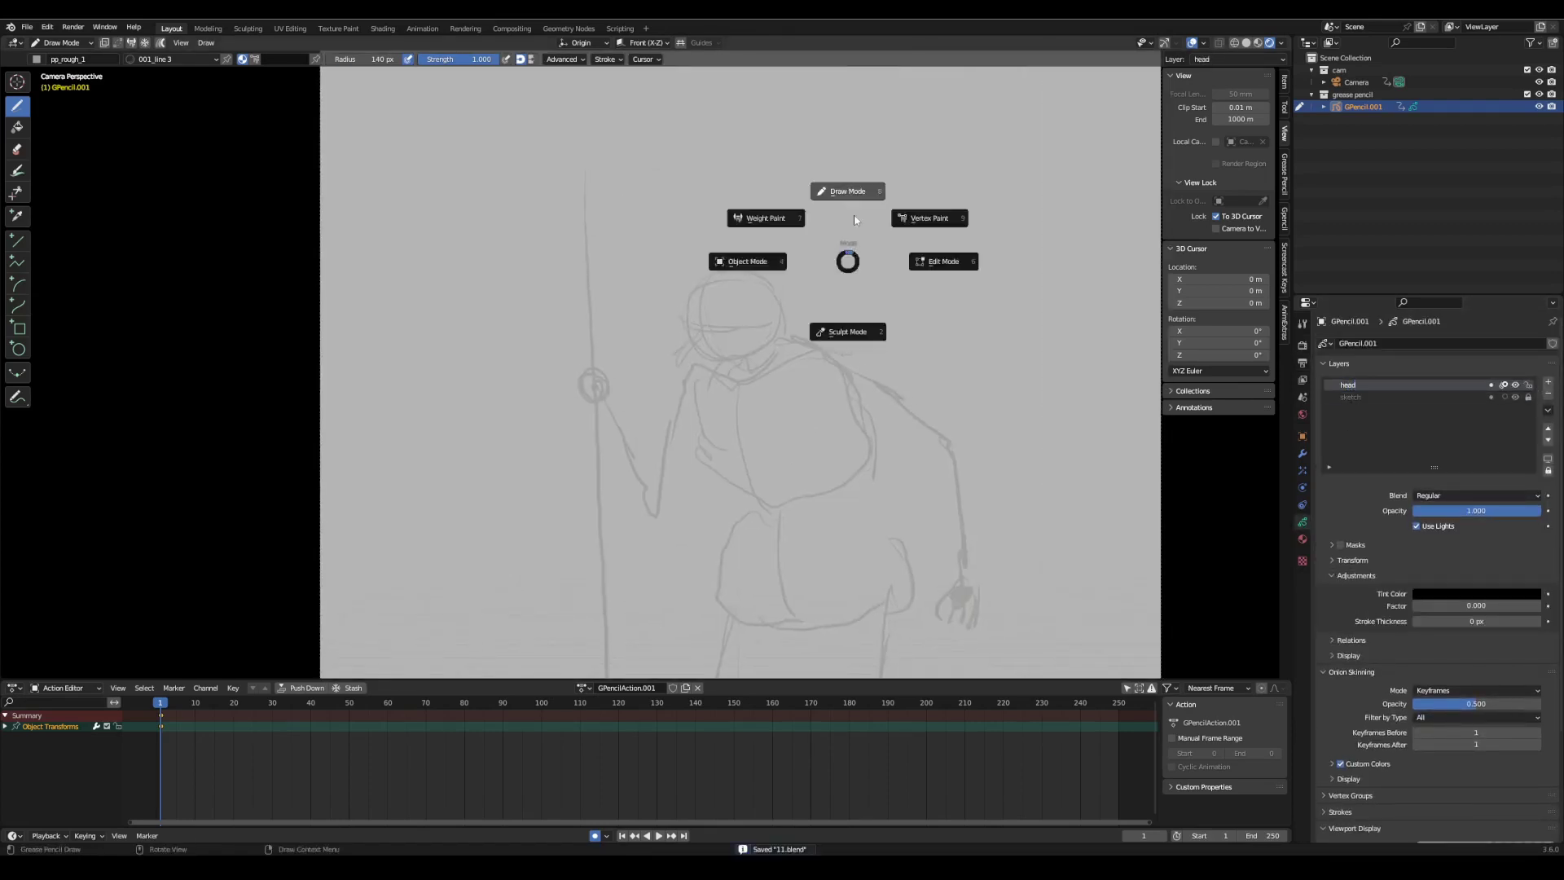
{"action": "left_click", "coordinate": [856, 220]}
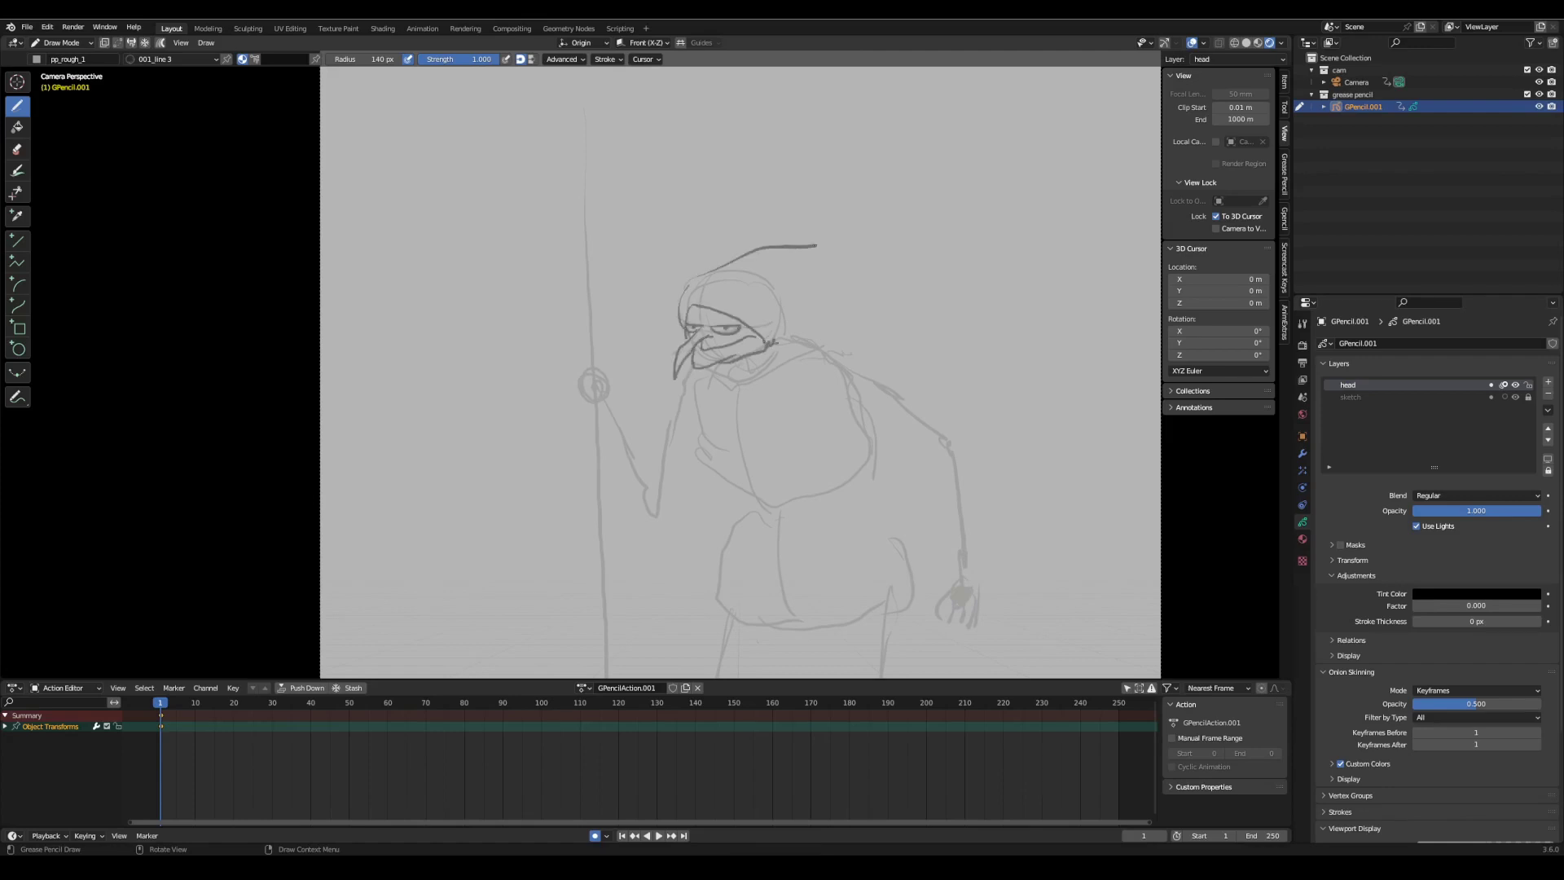
{"action": "left_click_drag", "start_coordinate": [740, 367], "coordinate": [742, 407]}
{"action": "left_click_drag", "start_coordinate": [747, 361], "coordinate": [742, 407]}
- Add a layer named body between the head and sketch layers
{"action": "left_click", "coordinate": [1435, 396]}
{"action": "left_click", "coordinate": [1548, 382]}
{"action": "double_click", "coordinate": [1354, 397]}
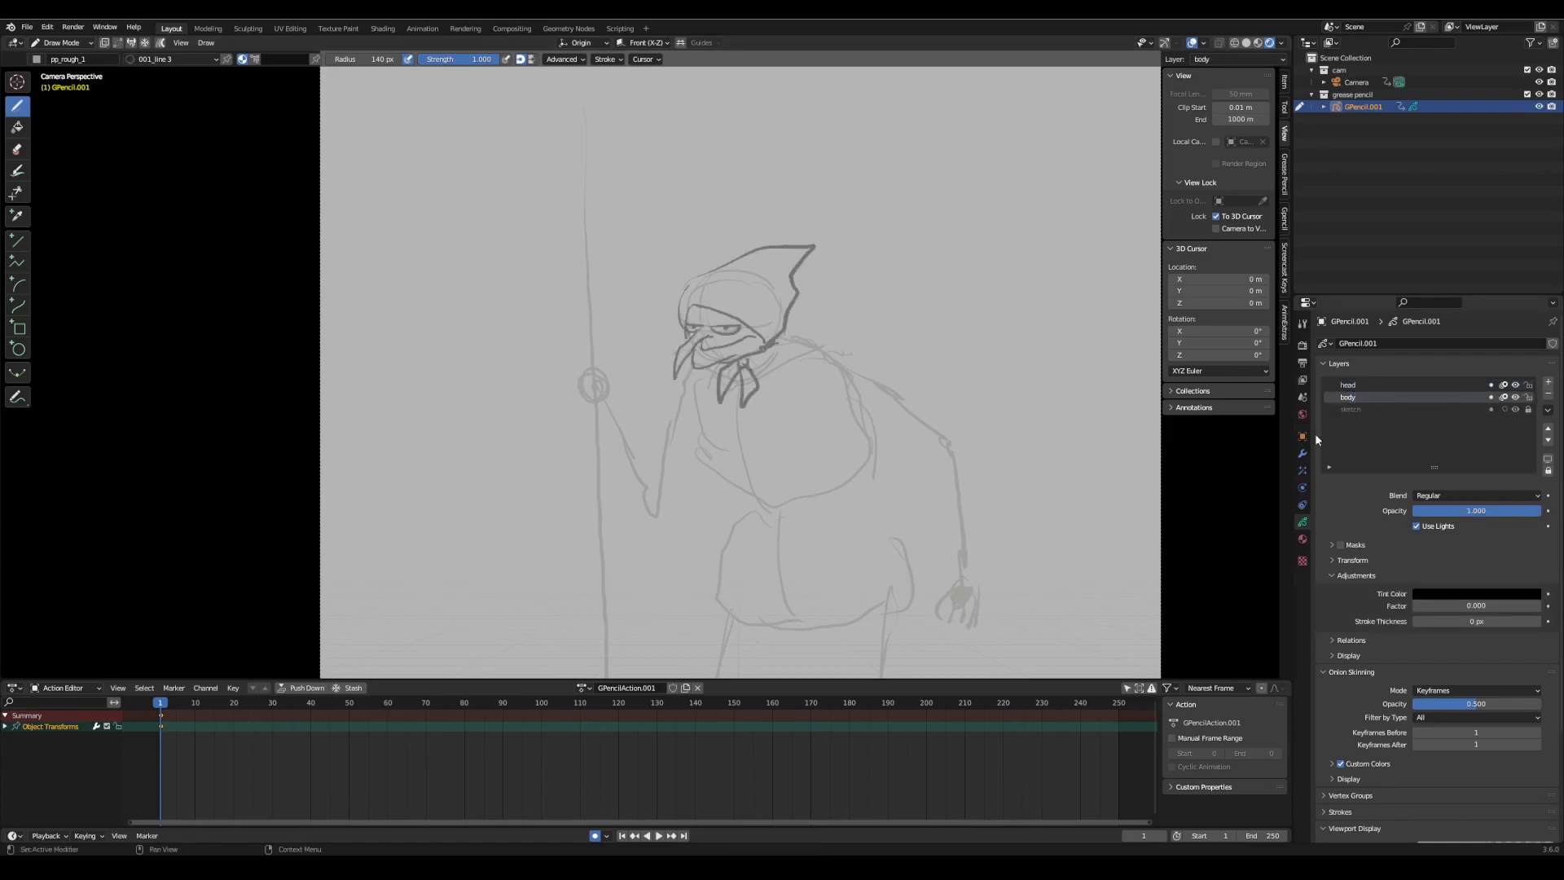
{"action": "key", "text": "Return"}
- Draw the outline of the shoulder cape with a jagged hem around the sketched torso
{"action": "middle_click_drag", "start_coordinate": [713, 380], "coordinate": [718, 296], "text": "shift"}
{"action": "middle_click_drag", "start_coordinate": [718, 281], "coordinate": [719, 297], "text": "ctrl"}
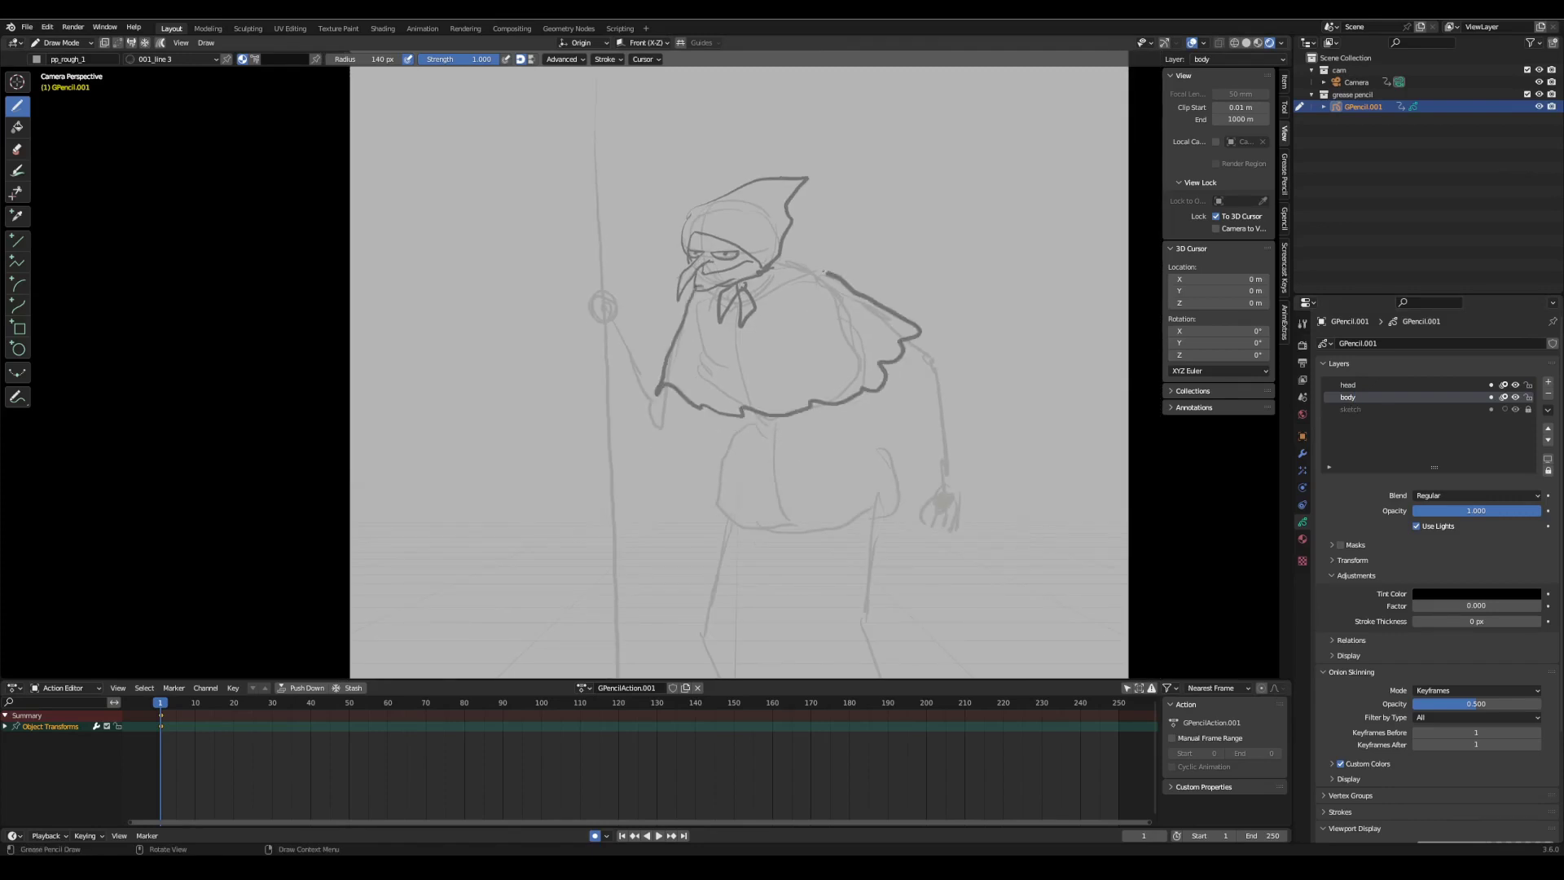
{"action": "left_click_drag", "start_coordinate": [867, 297], "coordinate": [697, 287]}
{"action": "middle_click_drag", "start_coordinate": [747, 401], "coordinate": [737, 369], "text": "shift"}
{"action": "middle_click_drag", "start_coordinate": [753, 438], "coordinate": [764, 382], "text": "shift"}
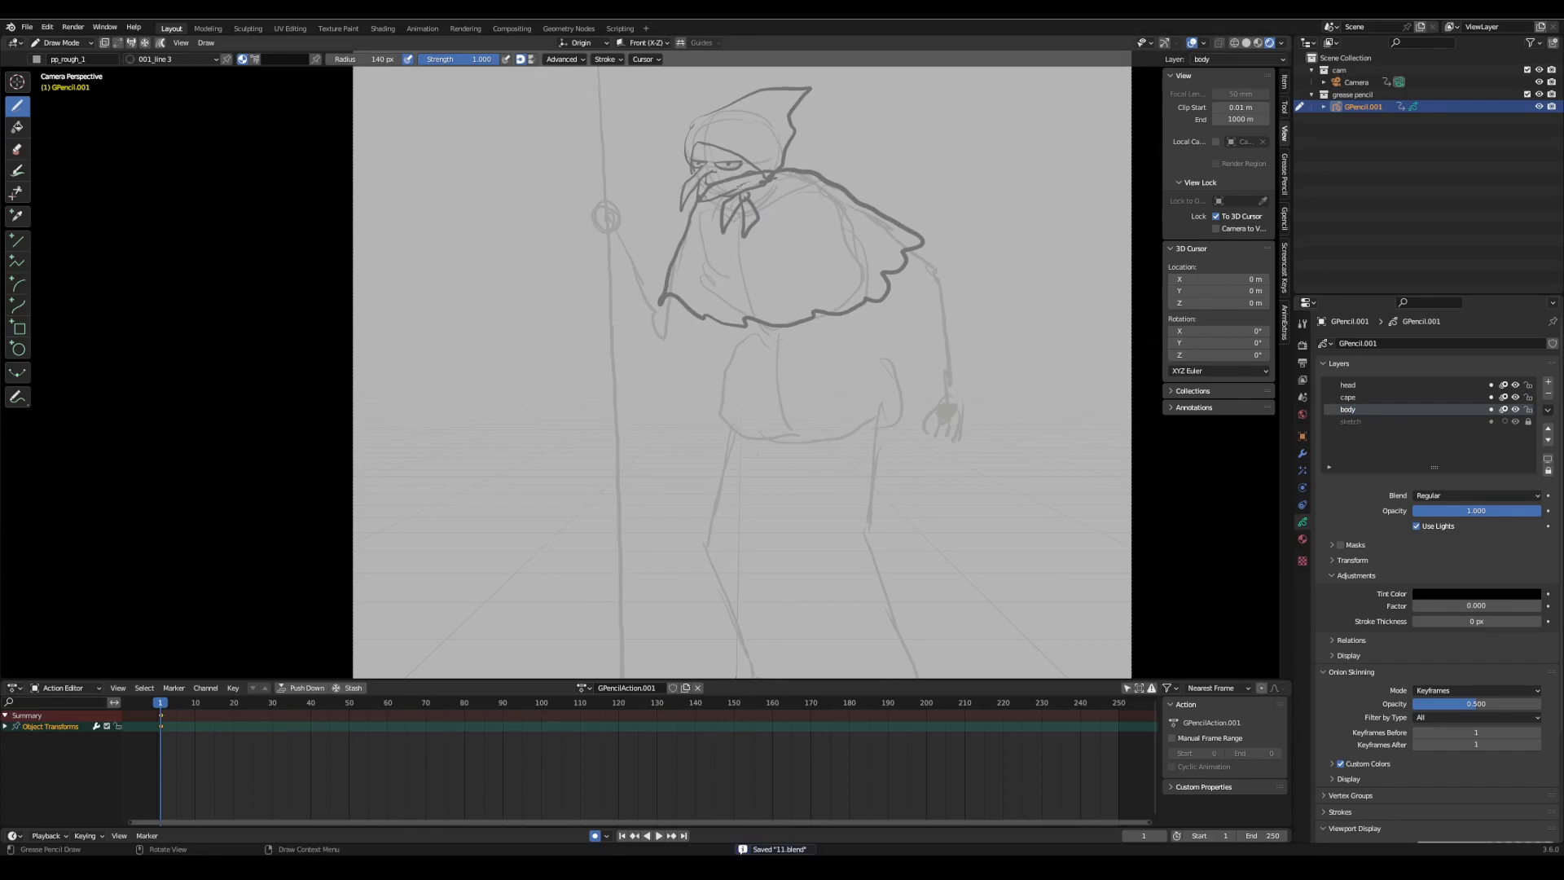
- Draw the long robe outline from under the cape down to the shins on the body layer and save the file
{"action": "middle_click_drag", "start_coordinate": [758, 454], "coordinate": [764, 481], "text": "ctrl"}
{"action": "middle_click_drag", "start_coordinate": [982, 554], "coordinate": [884, 487], "text": "shift"}
{"action": "key", "text": "ctrl+s"}
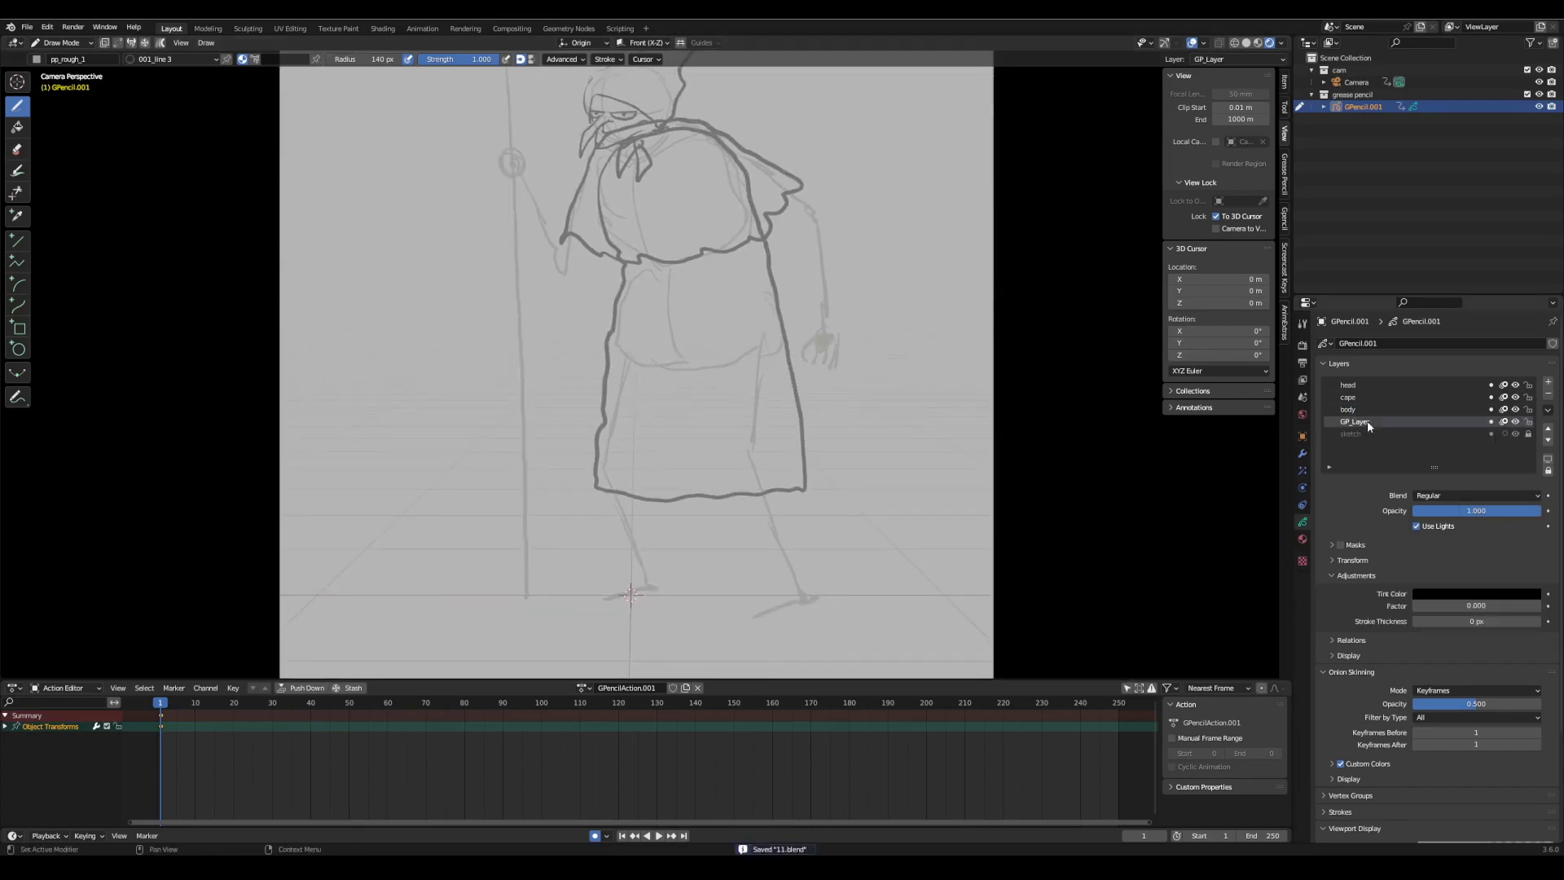
- Add a layer named leg l and draw the thin left leg and foot on it
{"action": "type", "text": "leg l"}
{"action": "key", "text": "Return"}
{"action": "key", "text": "ctrl+Tab"}
{"action": "key", "text": "ctrl+s"}
{"action": "left_click_drag", "start_coordinate": [762, 336], "coordinate": [754, 481]}
{"action": "left_click_drag", "start_coordinate": [757, 484], "coordinate": [794, 581]}
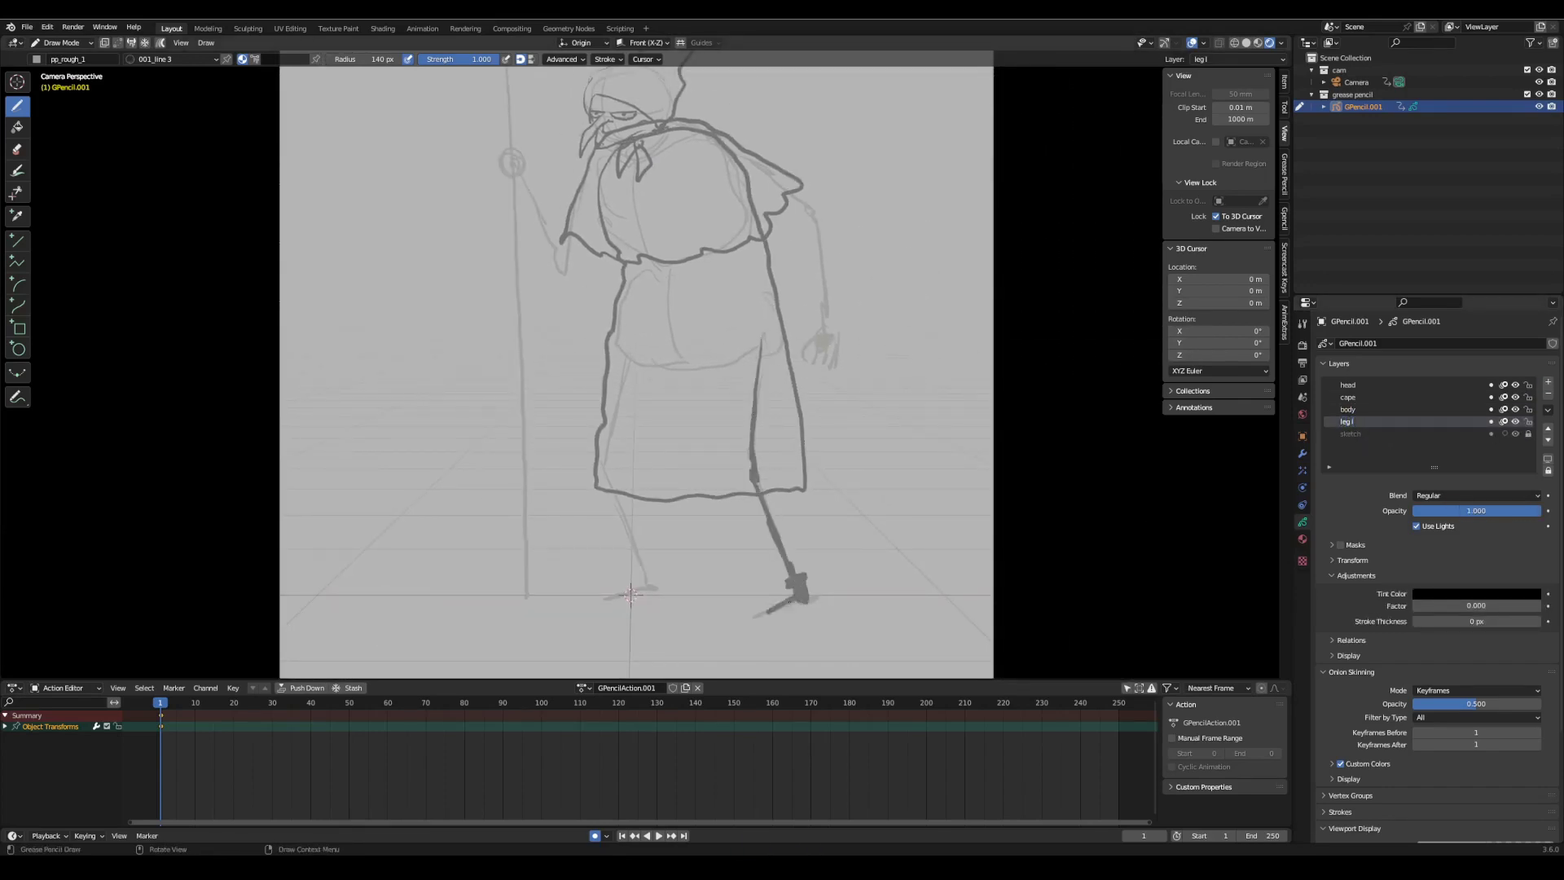
- Add a layer named leg r below leg l and save the file
{"action": "type", "text": "leg_r"}
{"action": "key", "text": "Return"}
{"action": "key", "text": "ctrl+s"}
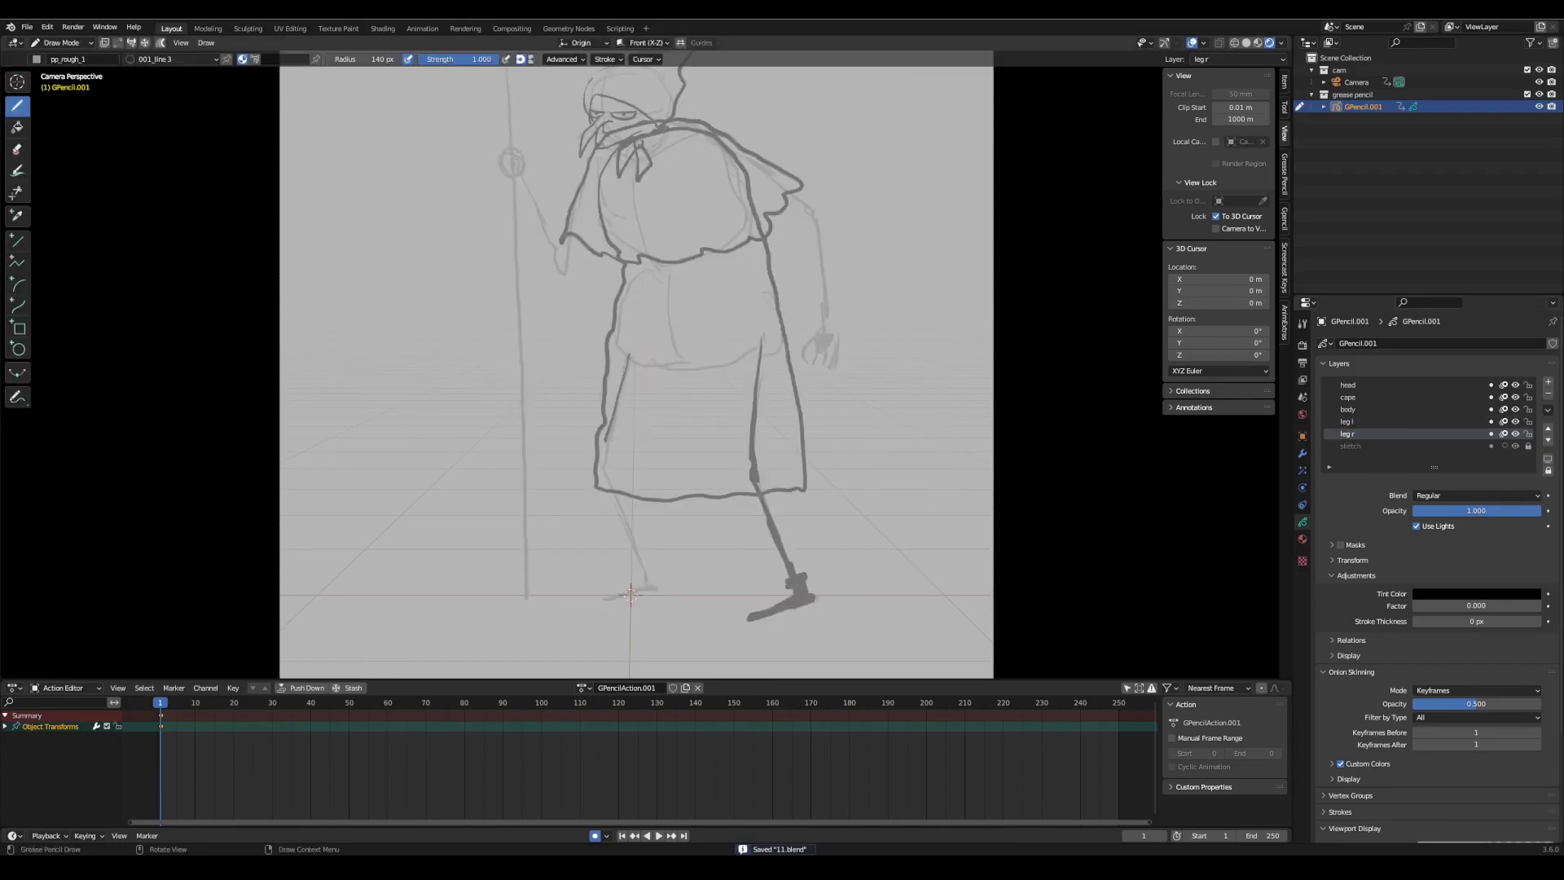
- Add a layer named arm l above the body layer and draw the hanging left arm
{"action": "left_click", "coordinate": [1398, 411]}
{"action": "left_click", "coordinate": [1548, 382]}
{"action": "double_click", "coordinate": [1395, 410]}
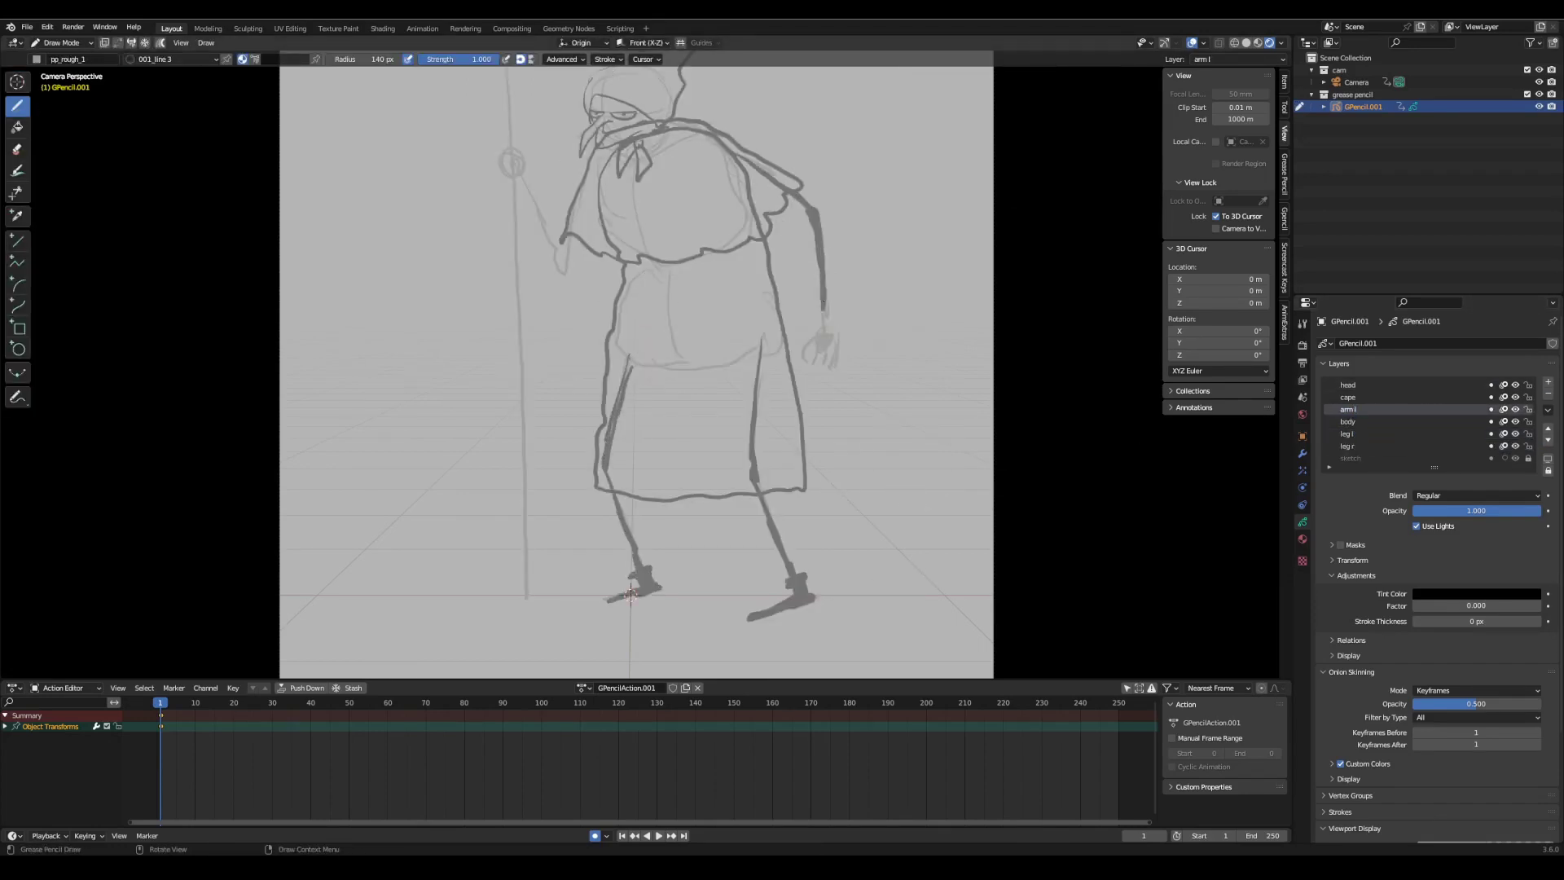
- Add a layer named hand l above arm l and draw the hanging hand with its fingers
{"action": "left_click", "coordinate": [1548, 383]}
{"action": "double_click", "coordinate": [1355, 409]}
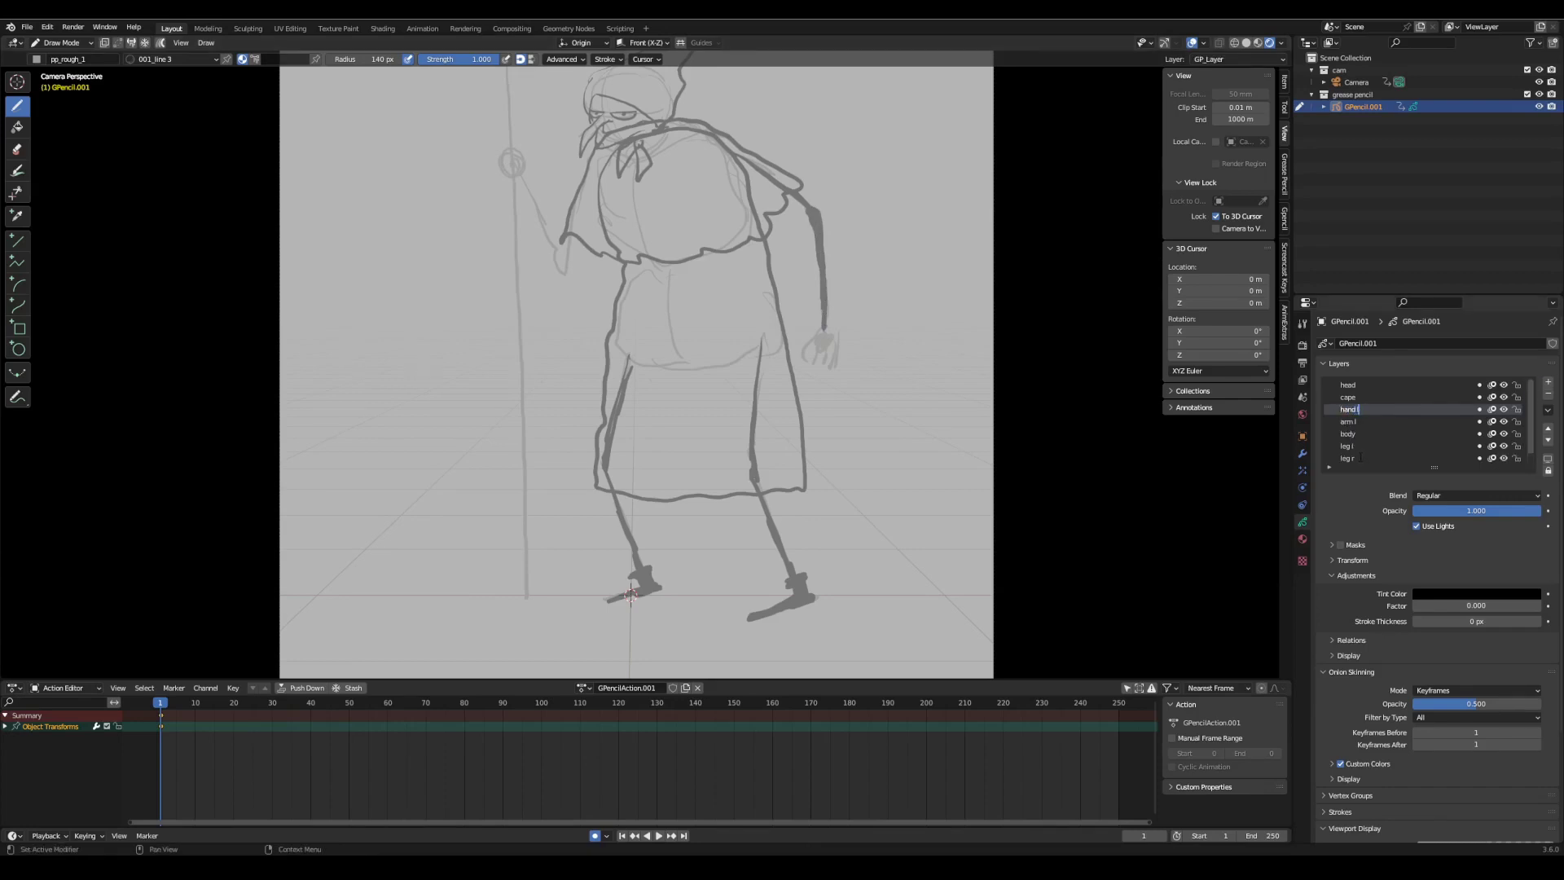
{"action": "left_click_drag", "start_coordinate": [834, 347], "coordinate": [835, 371]}
{"action": "key", "text": "ctrl+s"}
{"action": "middle_click_drag", "start_coordinate": [839, 373], "coordinate": [869, 453], "text": "shift"}
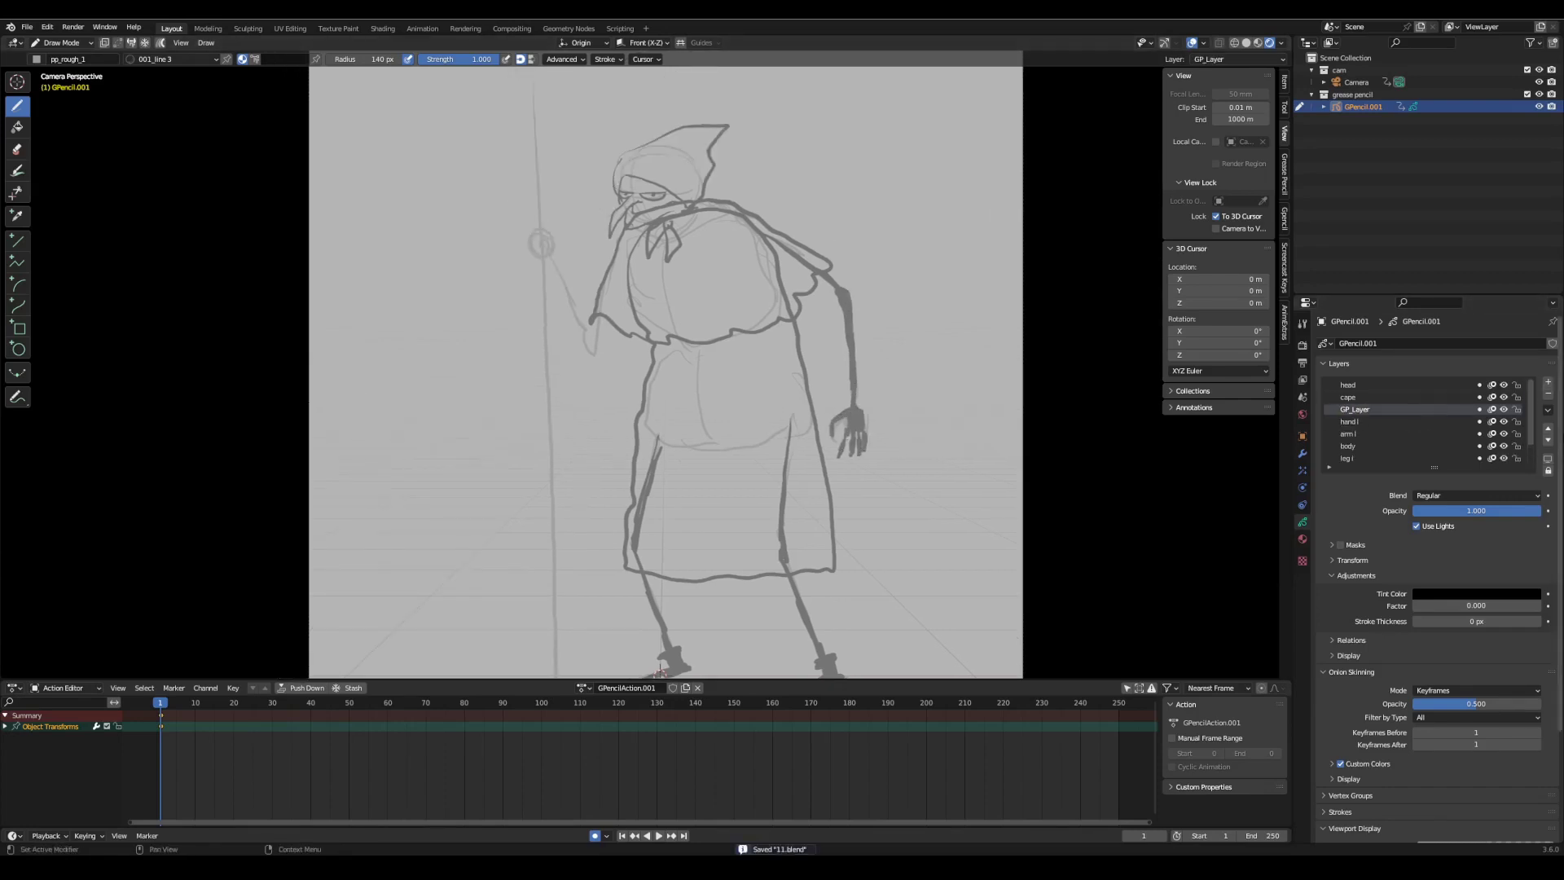
- Add a layer named arm r below the body layer and draw the bent right arm
{"action": "left_click", "coordinate": [1548, 440]}
{"action": "left_click", "coordinate": [1548, 440]}
{"action": "left_click", "coordinate": [1548, 440]}
{"action": "double_click", "coordinate": [1357, 447]}
{"action": "type", "text": "arm r"}
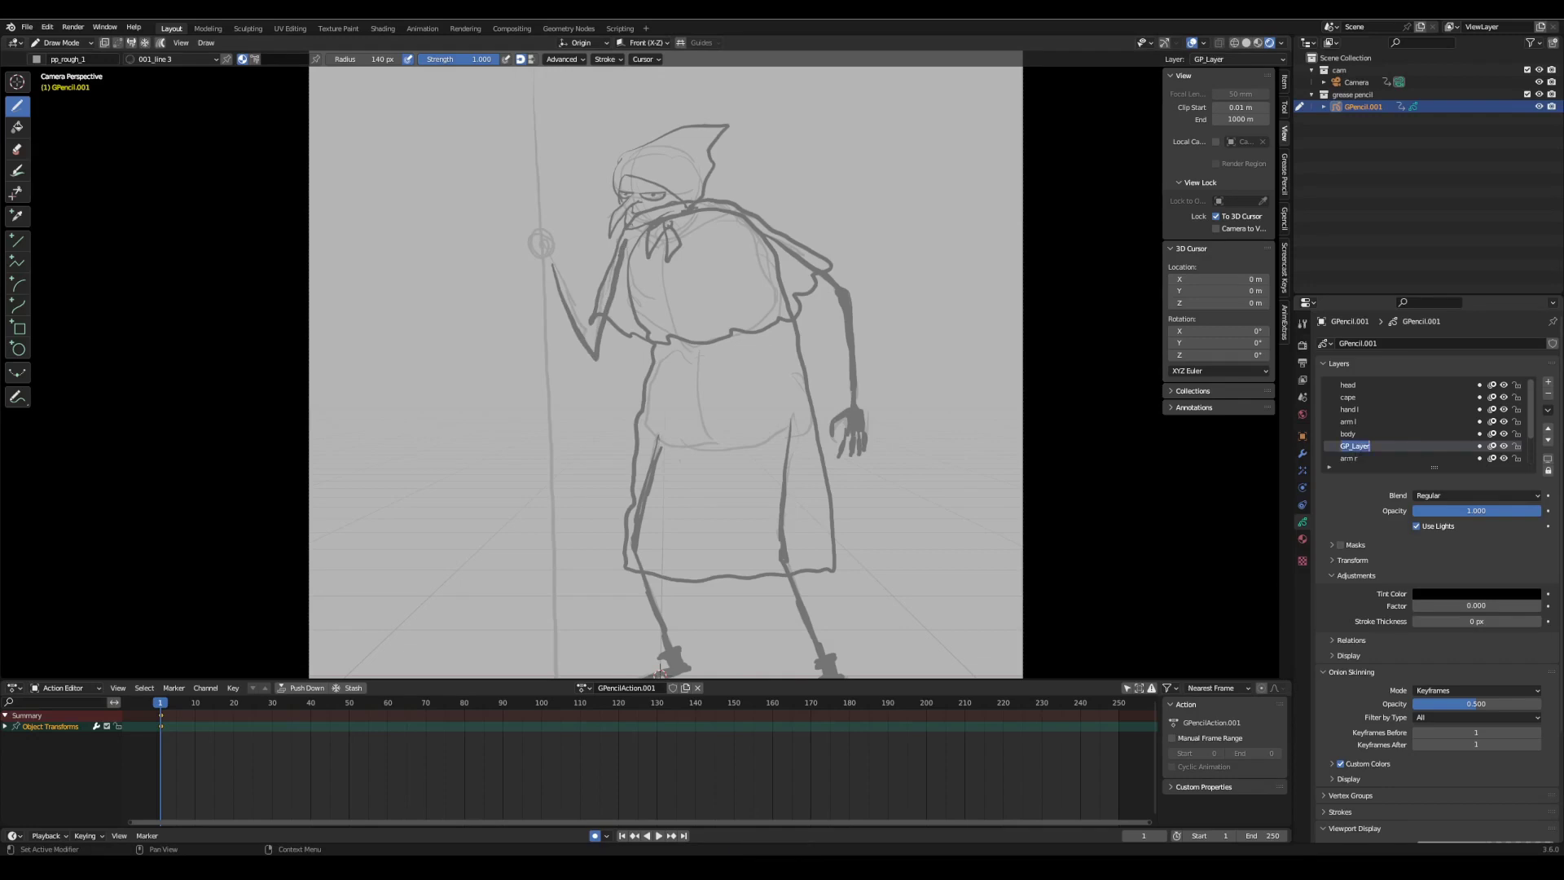
- Draw the gripping right hand and the long staff on layers named hand r and staff, saving the file
{"action": "scroll", "coordinate": [664, 370], "scroll_direction": "down", "scroll_amount": 1}
{"action": "middle_click_drag", "start_coordinate": [586, 261], "coordinate": [589, 297], "text": "shift"}
{"action": "key", "text": "ctrl+s"}
{"action": "left_click_drag", "start_coordinate": [541, 290], "coordinate": [569, 312]}
{"action": "scroll", "coordinate": [570, 326], "scroll_direction": "down", "scroll_amount": 3}
{"action": "middle_click_drag", "start_coordinate": [587, 342], "coordinate": [587, 359], "text": "shift"}
{"action": "key", "text": "ctrl+s"}
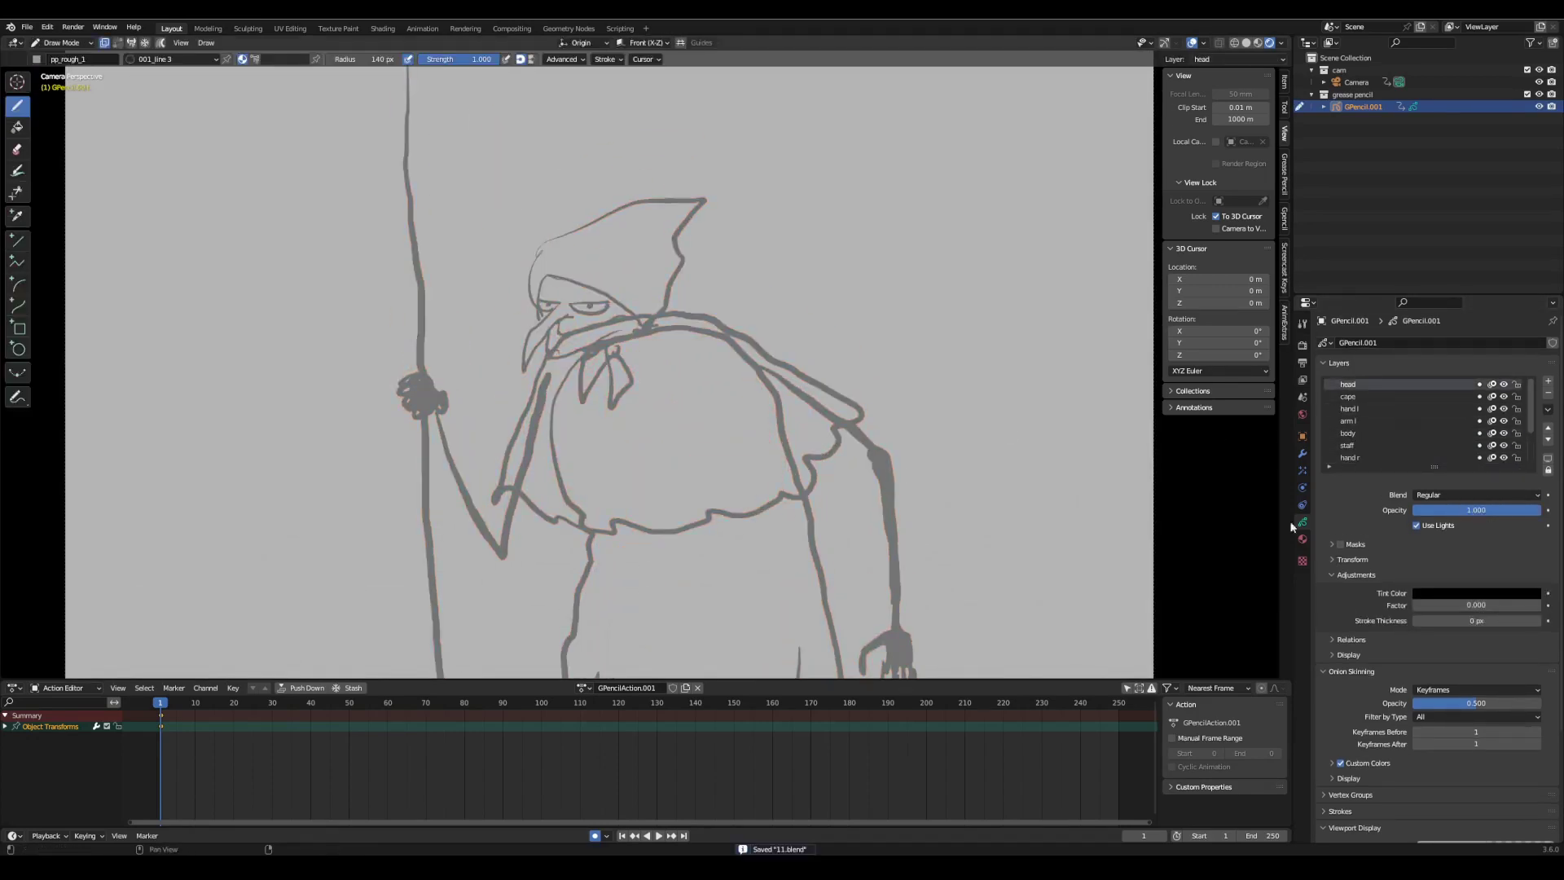
- Fill the head with the 001_text material, change its fill base color to white and save the file
{"action": "left_click", "coordinate": [1303, 539]}
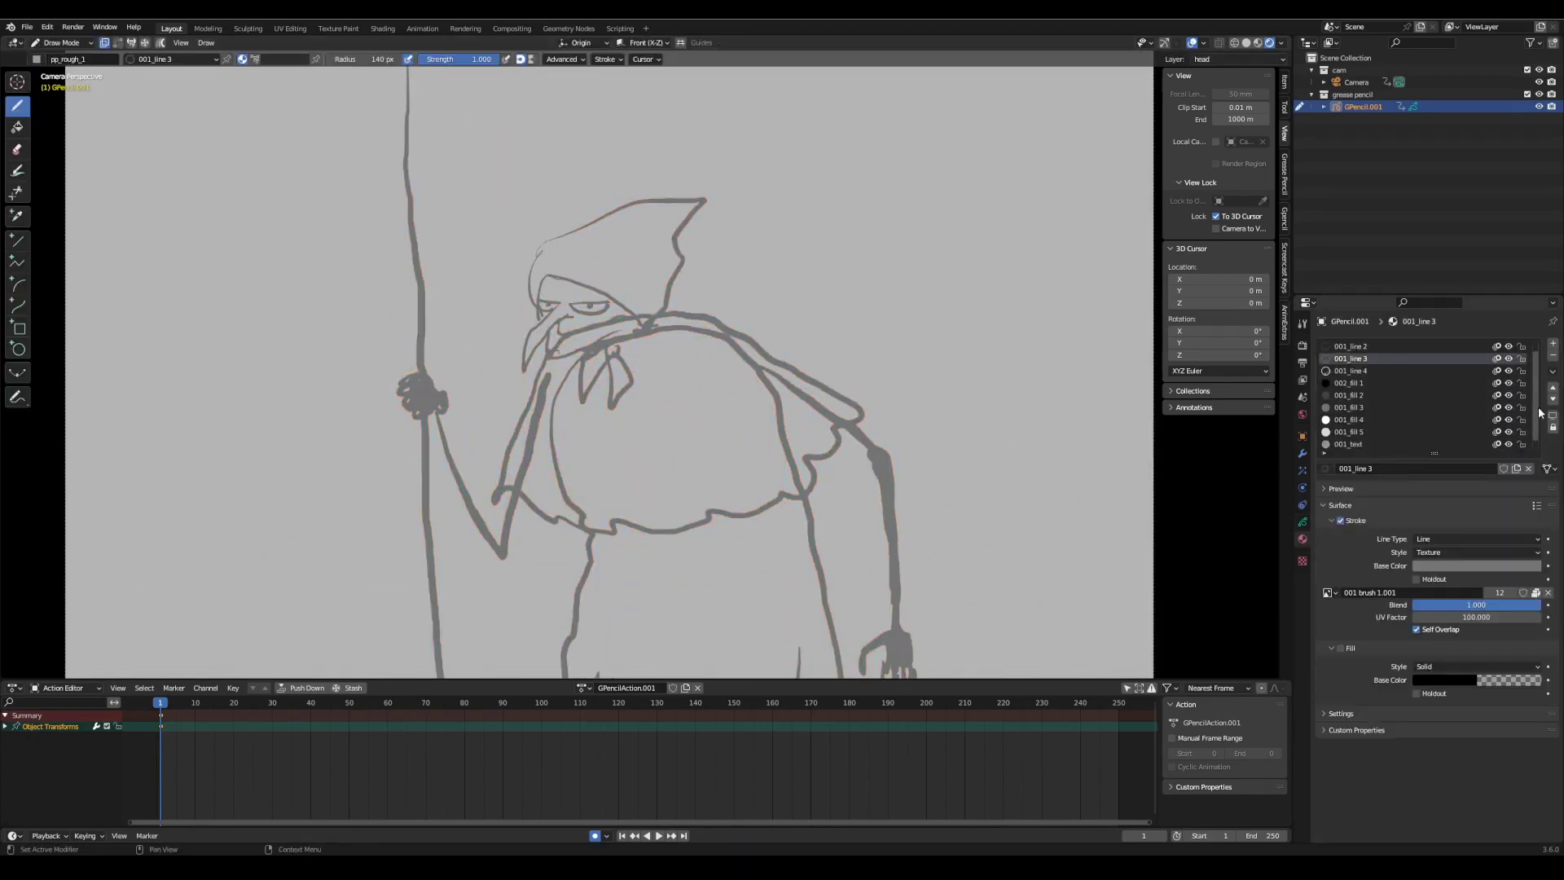
{"action": "left_click_drag", "start_coordinate": [1539, 413], "coordinate": [1539, 425]}
{"action": "left_click", "coordinate": [1368, 432]}
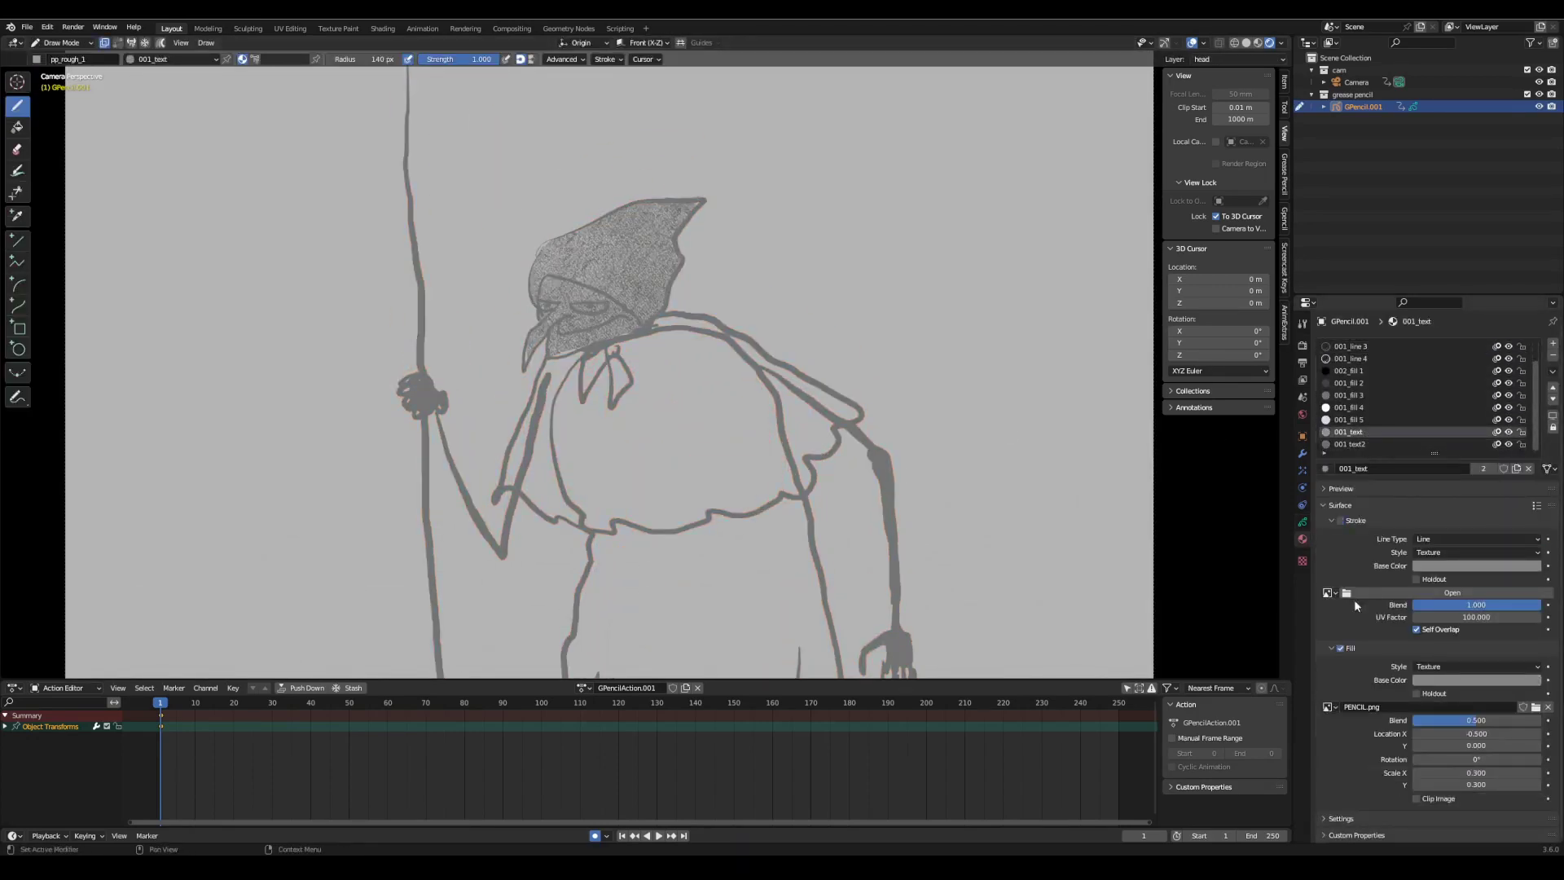
{"action": "left_click", "coordinate": [1463, 680]}
{"action": "left_click_drag", "start_coordinate": [1531, 547], "coordinate": [1498, 487]}
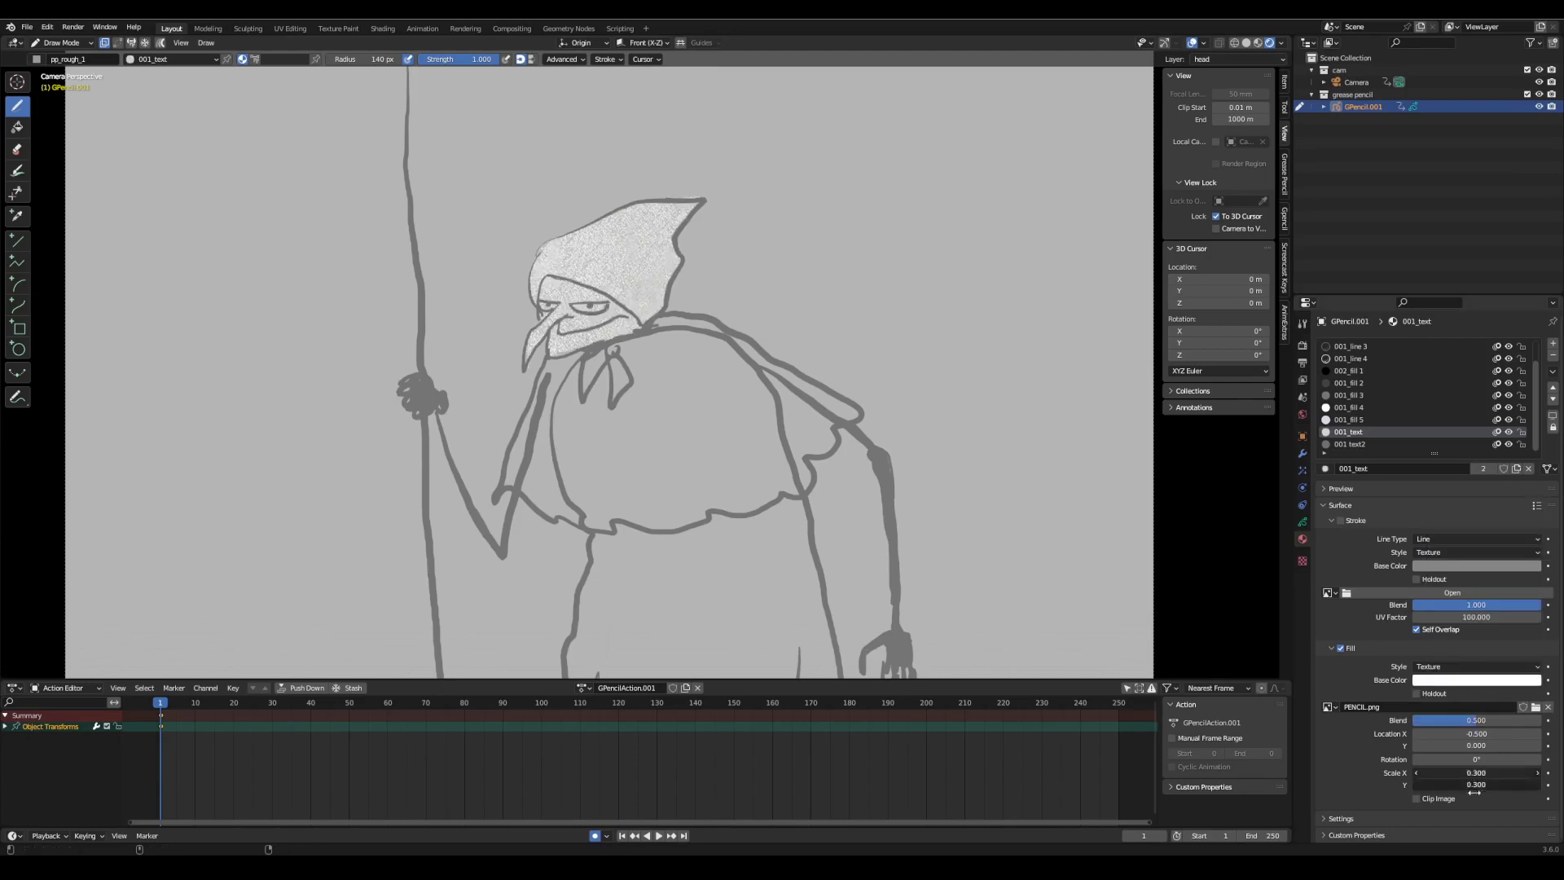
{"action": "left_click_drag", "start_coordinate": [1478, 799], "coordinate": [1484, 799]}
{"action": "key", "text": "ctrl+s"}
- Lock the head layer, fill the whole cape with 001_text strokes on the cape layer and save the file
{"action": "left_click", "coordinate": [1303, 522]}
{"action": "left_click", "coordinate": [1516, 384]}
{"action": "left_click", "coordinate": [1350, 397]}
{"action": "key", "text": "ctrl+Tab"}
{"action": "mouse_move", "coordinate": [678, 318]}
{"action": "left_mouse_down"}
{"action": "mouse_move", "coordinate": [752, 356]}
{"action": "mouse_move", "coordinate": [651, 322]}
{"action": "left_mouse_up"}
{"action": "mouse_move", "coordinate": [546, 407]}
{"action": "left_mouse_down"}
{"action": "mouse_move", "coordinate": [744, 436]}
{"action": "mouse_move", "coordinate": [782, 367]}
{"action": "left_mouse_up"}
{"action": "mouse_move", "coordinate": [518, 460]}
{"action": "left_mouse_down"}
{"action": "mouse_move", "coordinate": [602, 525]}
{"action": "mouse_move", "coordinate": [852, 415]}
{"action": "left_mouse_up"}
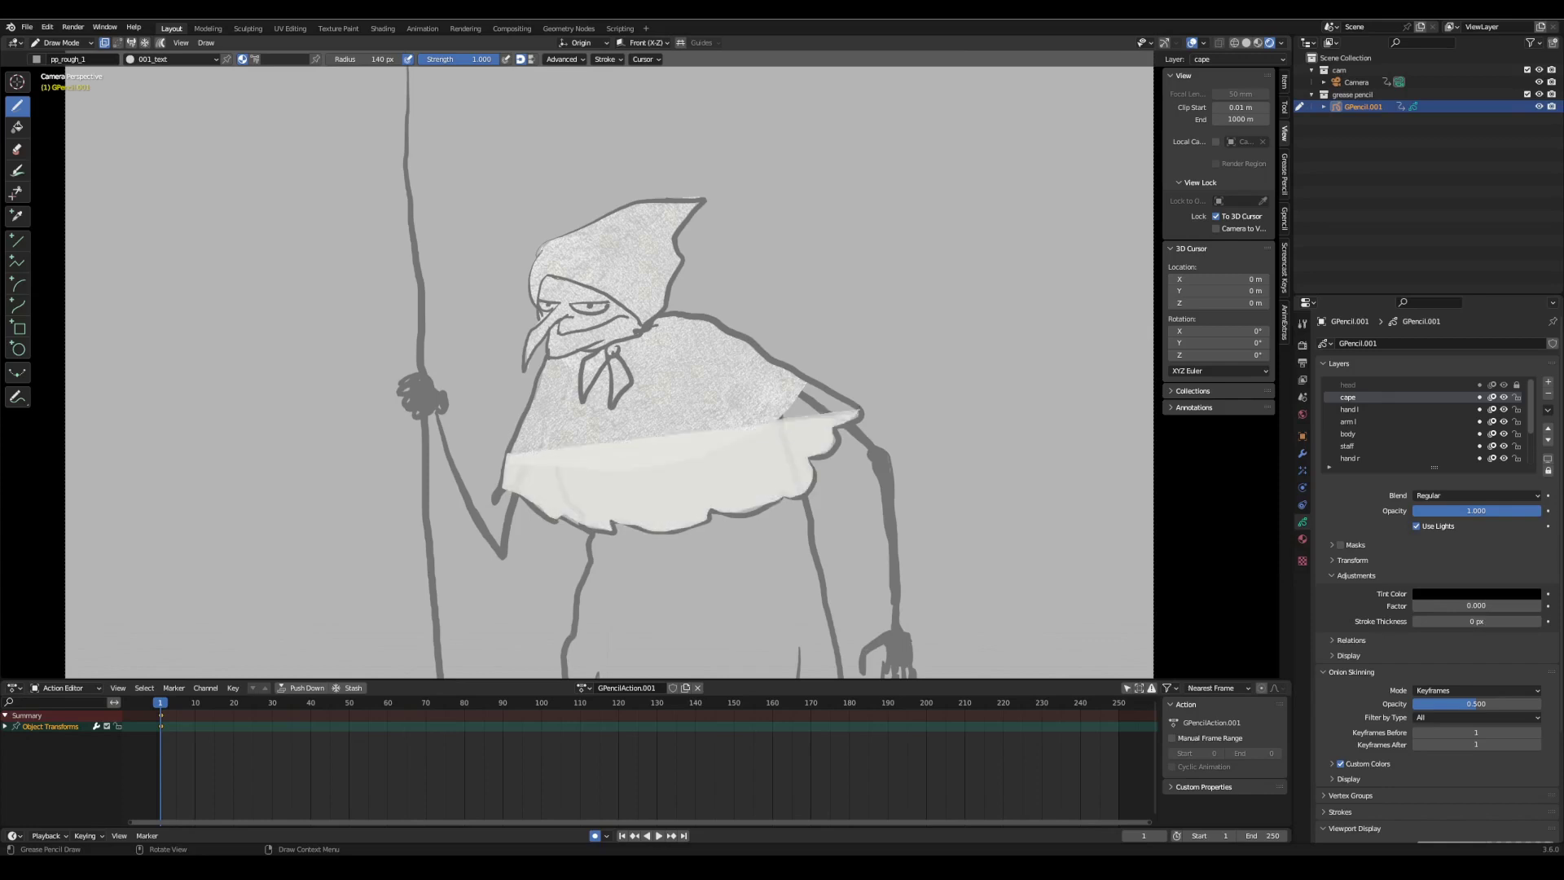
{"action": "middle_click_drag", "start_coordinate": [855, 432], "coordinate": [778, 359], "text": "shift"}
{"action": "middle_click_drag", "start_coordinate": [1103, 358], "coordinate": [1108, 441], "text": "ctrl"}
{"action": "key", "text": "ctrl+s"}
- Fill the robe from under the cape to its hem with 001_text strokes on the body layer and save the file
{"action": "left_click", "coordinate": [1350, 422]}
{"action": "left_click", "coordinate": [1349, 434]}
{"action": "key", "text": "ctrl+Tab"}
{"action": "middle_click_drag", "start_coordinate": [726, 454], "coordinate": [724, 402], "text": "shift"}
{"action": "mouse_move", "coordinate": [529, 360]}
{"action": "left_mouse_down"}
{"action": "mouse_move", "coordinate": [518, 414]}
{"action": "mouse_move", "coordinate": [685, 406]}
{"action": "left_mouse_up"}
{"action": "left_click_drag", "start_coordinate": [518, 418], "coordinate": [700, 485]}
{"action": "key", "text": "ctrl+s"}
{"action": "middle_click_drag", "start_coordinate": [693, 497], "coordinate": [705, 382], "text": "shift"}
{"action": "mouse_move", "coordinate": [523, 381]}
{"action": "left_mouse_down"}
{"action": "mouse_move", "coordinate": [721, 424]}
{"action": "mouse_move", "coordinate": [717, 391]}
{"action": "left_mouse_up"}
{"action": "middle_click_drag", "start_coordinate": [717, 432], "coordinate": [741, 401], "text": "shift"}
{"action": "mouse_move", "coordinate": [551, 392]}
{"action": "left_mouse_down"}
{"action": "mouse_move", "coordinate": [624, 453]}
{"action": "mouse_move", "coordinate": [748, 441]}
{"action": "mouse_move", "coordinate": [544, 434]}
{"action": "left_mouse_up"}
{"action": "left_click_drag", "start_coordinate": [539, 440], "coordinate": [684, 449]}
{"action": "middle_click_drag", "start_coordinate": [675, 404], "coordinate": [675, 443], "text": "ctrl"}
{"action": "middle_click_drag", "start_coordinate": [675, 443], "coordinate": [663, 507], "text": "shift"}
{"action": "key", "text": "ctrl+s"}
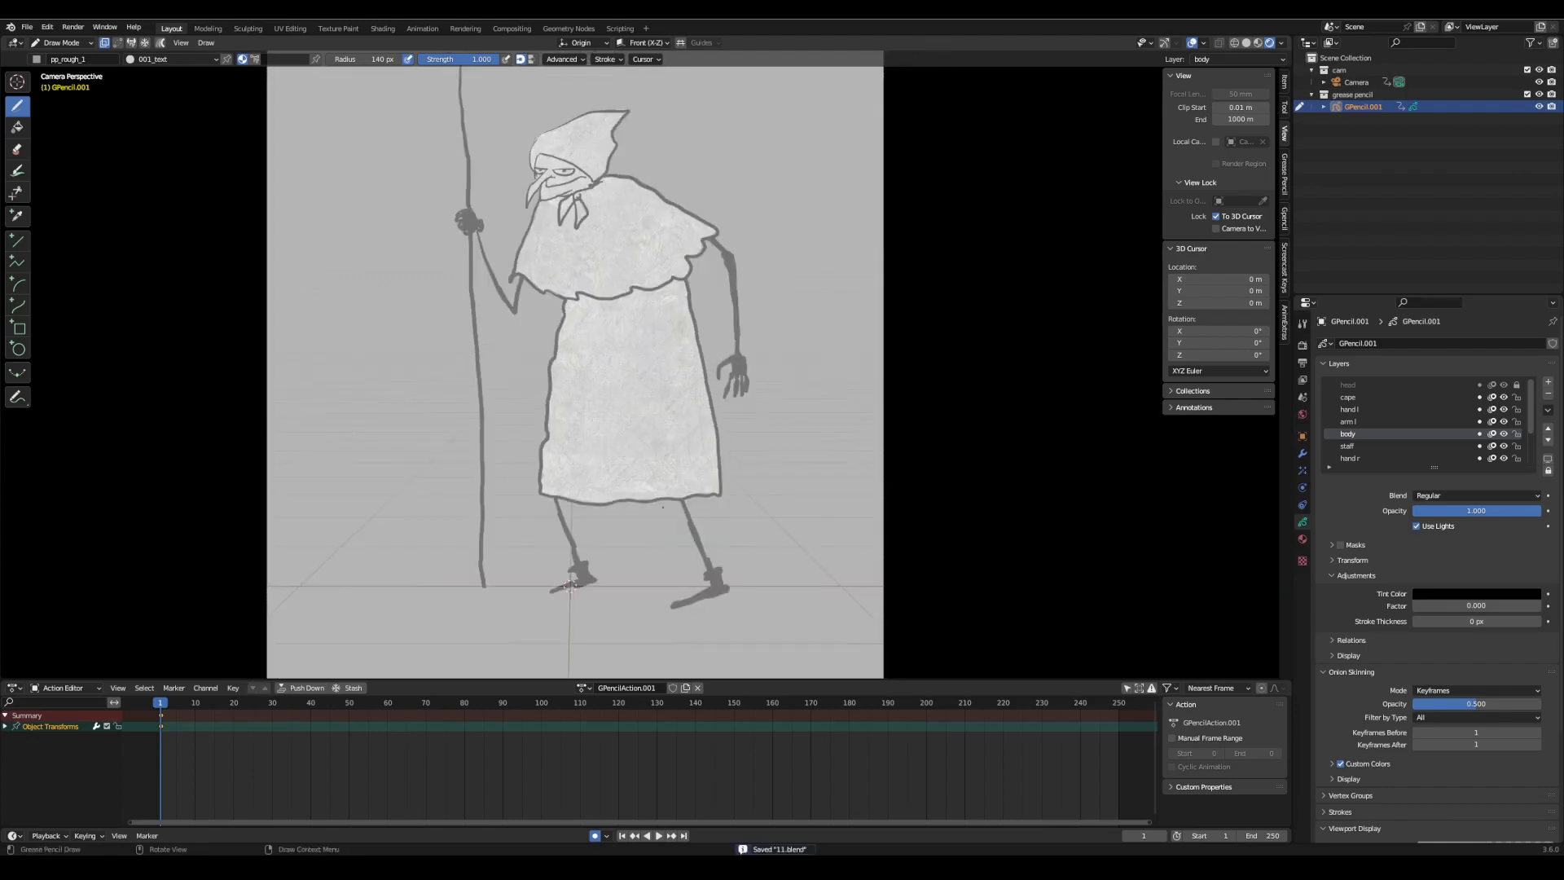
- Draw a thick eyebrow and hatching details on the head layer with the 001_line 3 material and save the file
{"action": "left_click", "coordinate": [1366, 385]}
{"action": "middle_click_drag", "start_coordinate": [619, 326], "coordinate": [612, 422], "text": "shift"}
{"action": "left_click", "coordinate": [1303, 539]}
{"action": "left_click", "coordinate": [1352, 347]}
{"action": "middle_click_drag", "start_coordinate": [424, 310], "coordinate": [453, 393], "text": "shift"}
{"action": "middle_click_drag", "start_coordinate": [453, 393], "coordinate": [451, 302], "text": "ctrl"}
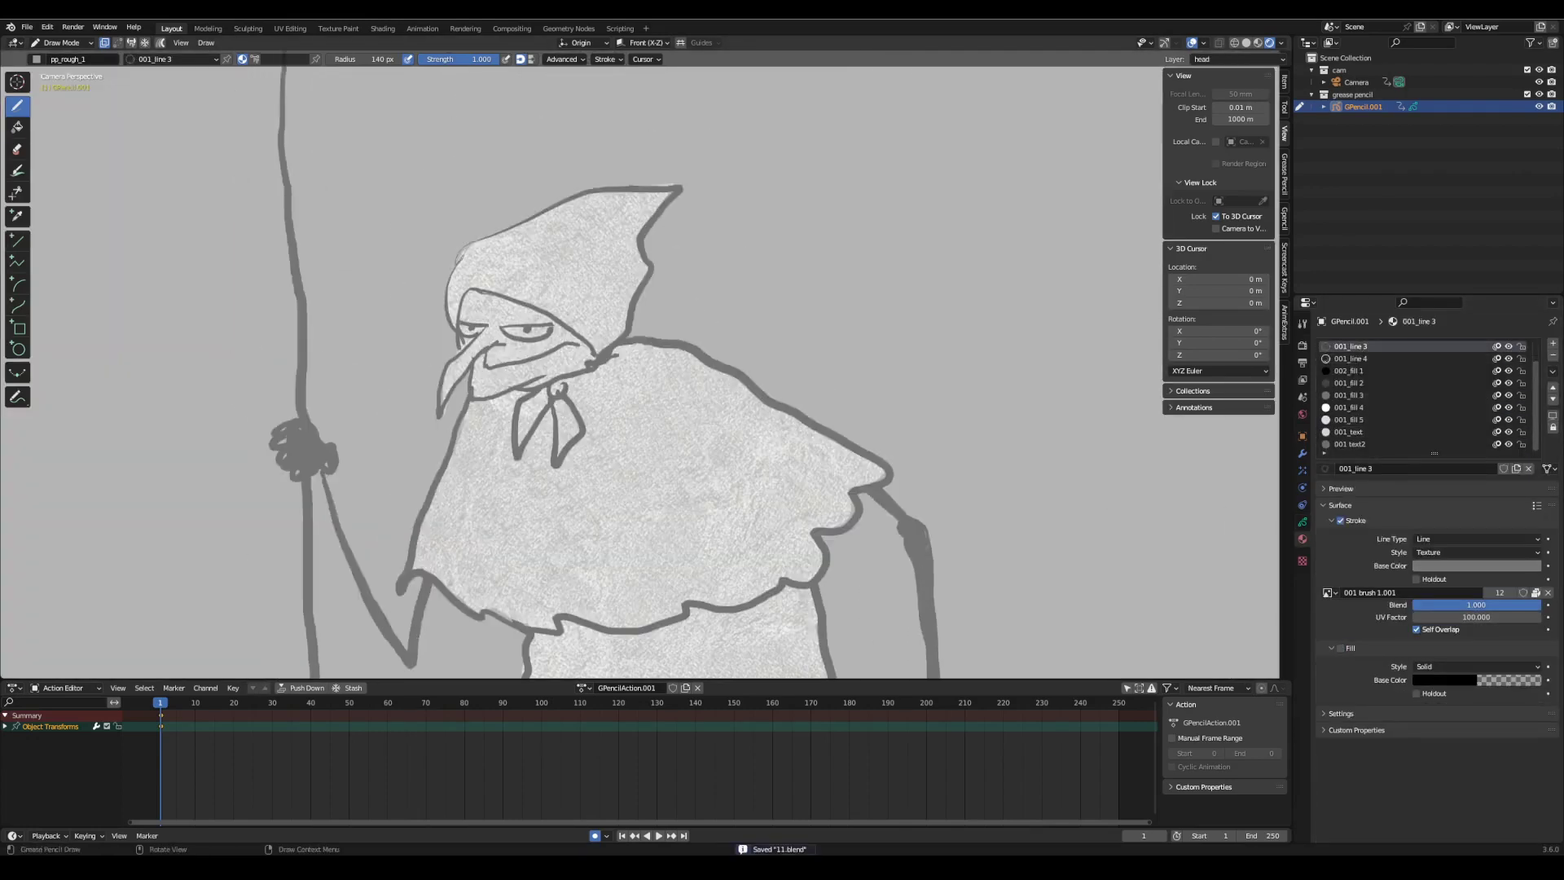
{"action": "middle_click_drag", "start_coordinate": [570, 424], "coordinate": [534, 415], "text": "shift"}
{"action": "key", "text": "ctrl+s"}
{"action": "middle_click_drag", "start_coordinate": [534, 416], "coordinate": [558, 330], "text": "shift"}
- Touch up the hand gripping the staff on the hand r layer
{"action": "left_click", "coordinate": [1303, 522]}
{"action": "left_click", "coordinate": [1353, 456]}
{"action": "key", "text": "ctrl+Tab"}
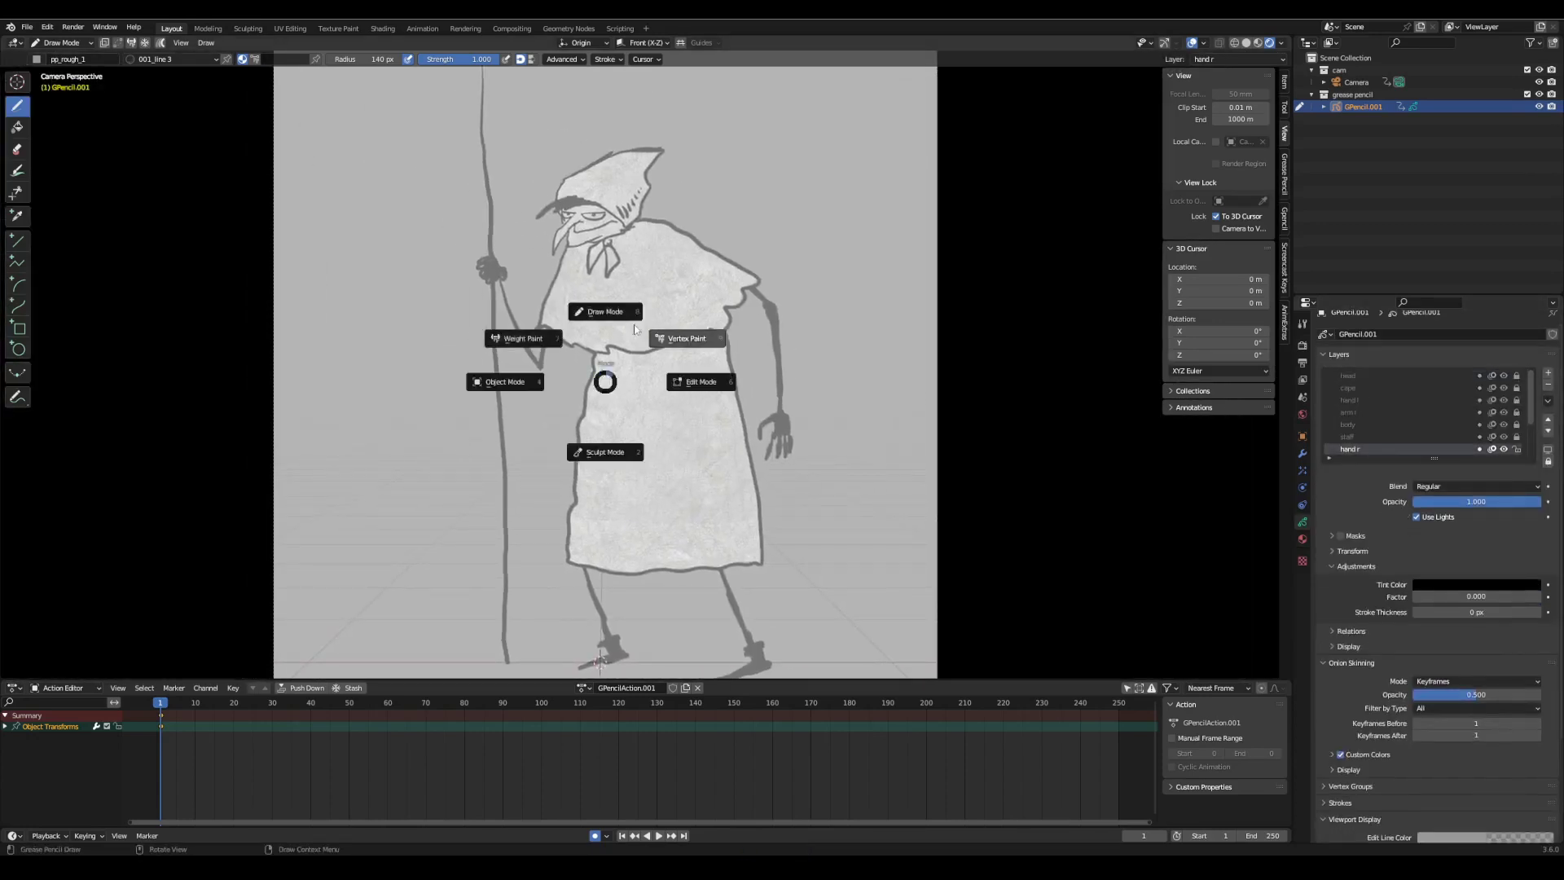
{"action": "left_click", "coordinate": [576, 322]}
{"action": "scroll", "coordinate": [571, 326], "scroll_direction": "up", "scroll_amount": 1}
{"action": "left_click_drag", "start_coordinate": [534, 399], "coordinate": [542, 368]}
{"action": "middle_click_drag", "start_coordinate": [596, 236], "coordinate": [596, 346], "text": "ctrl"}
- Add a humanoid Rigify meta-rig and display it as Stick and In Front
{"action": "key", "text": "ctrl+Tab"}
{"action": "key", "text": "shift+a"}
{"action": "mouse_move", "coordinate": [732, 579]}
{"action": "mouse_move", "coordinate": [806, 616]}
{"action": "left_click", "coordinate": [958, 628]}
{"action": "left_click", "coordinate": [1439, 526]}
{"action": "left_click", "coordinate": [1419, 575]}
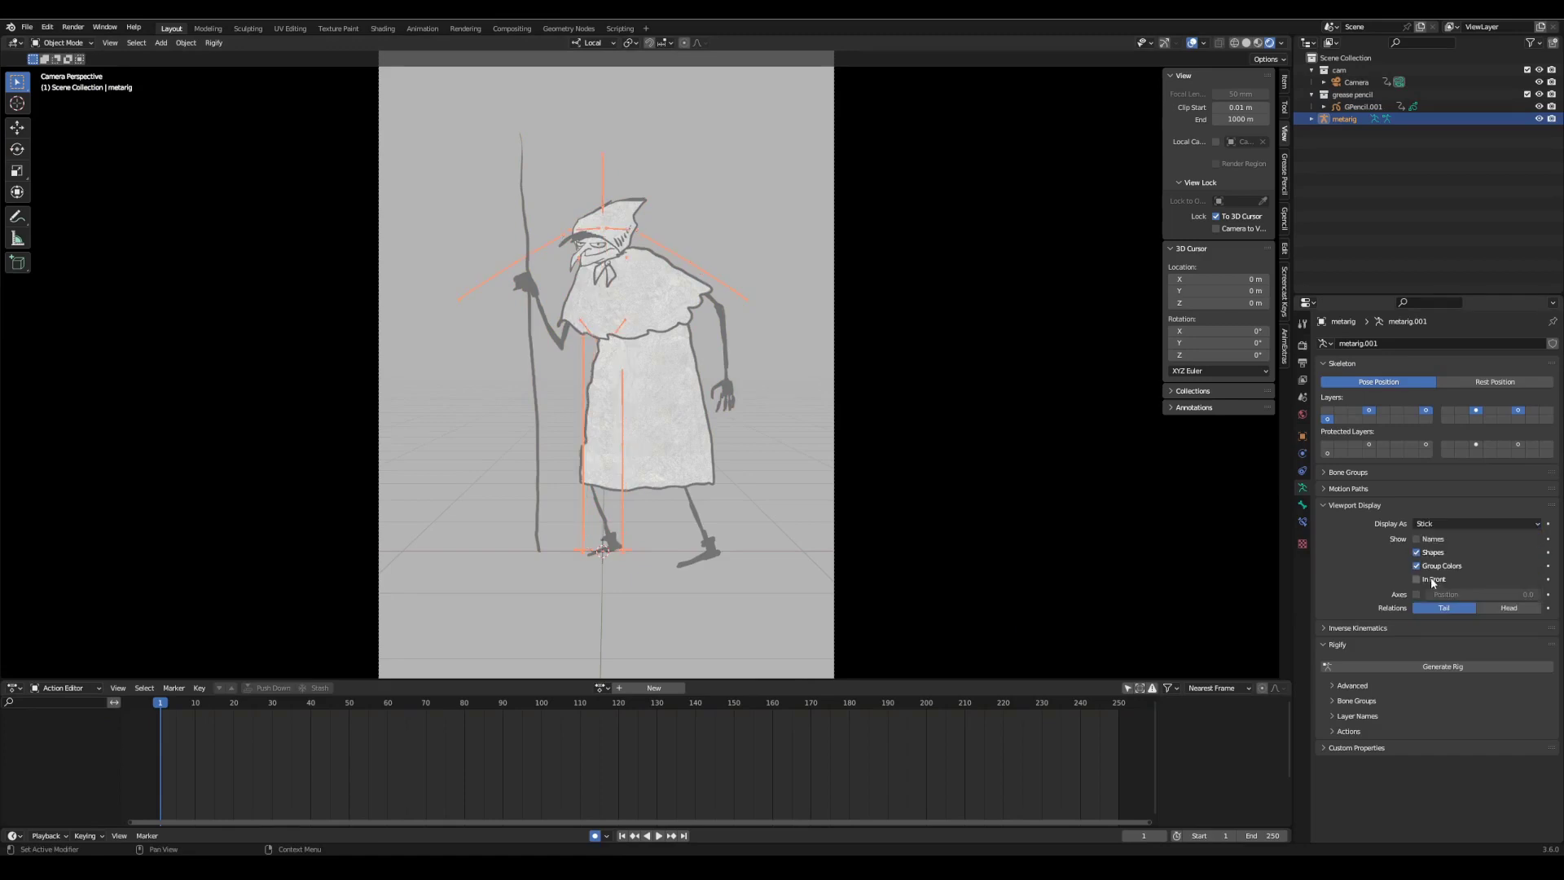
- Unlock all Grease Pencil layers and shift all of the character's strokes along the X axis to line up with the meta-rig
{"action": "left_click", "coordinate": [702, 476]}
{"action": "key", "text": "Tab"}
{"action": "key", "text": "a"}
{"action": "left_click", "coordinate": [1547, 470]}
{"action": "key", "text": "a"}
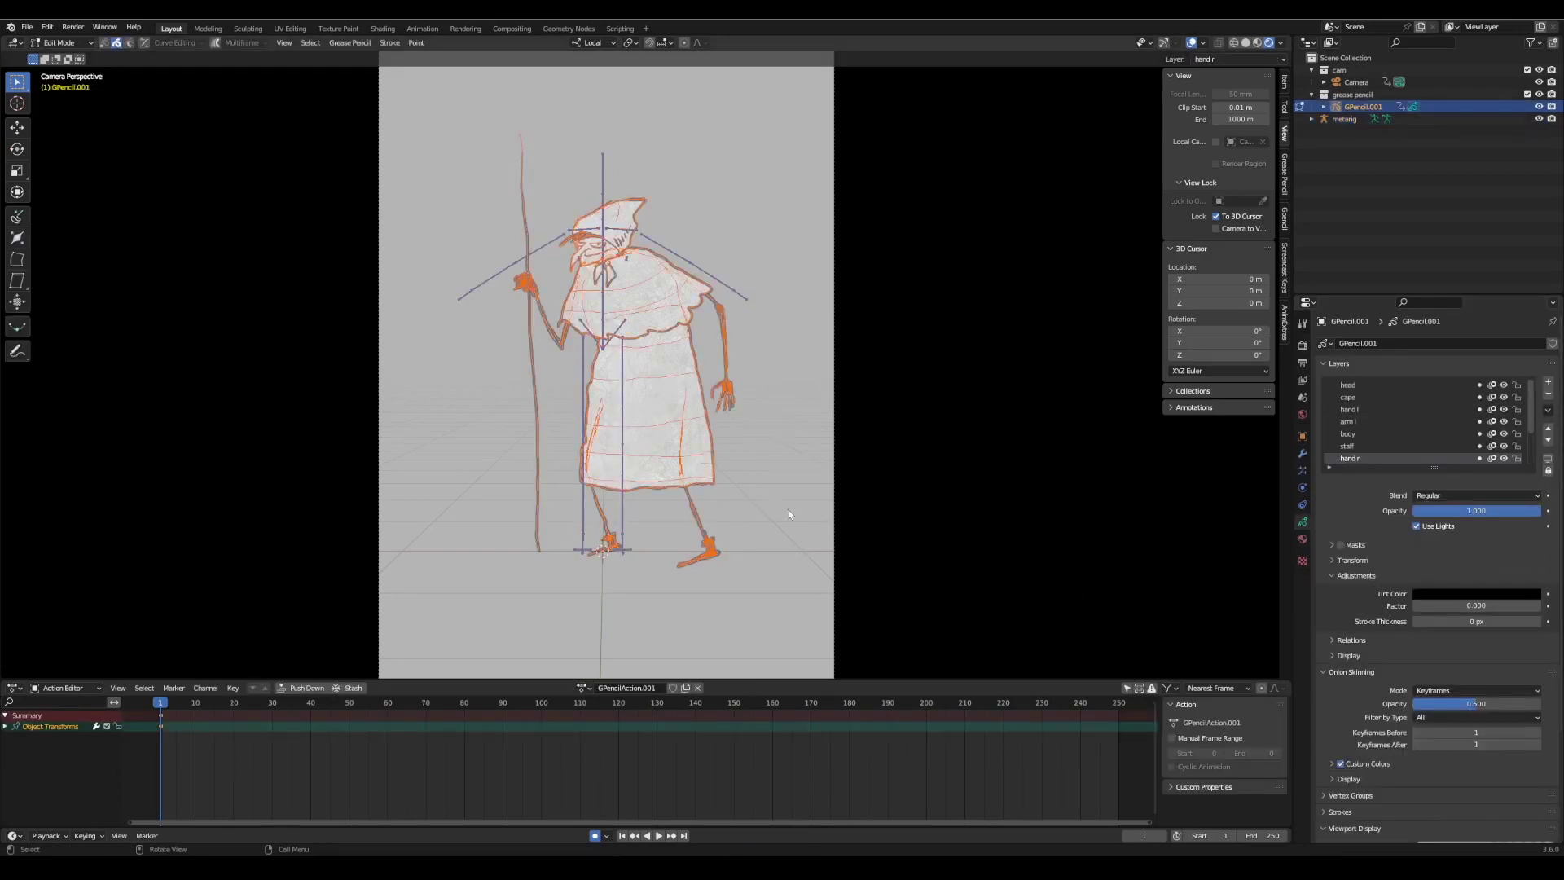
{"action": "key", "text": "g"}
{"action": "key", "text": "x"}
{"action": "left_click", "coordinate": [748, 521]}
{"action": "key", "text": "Tab"}
- Edit the meta-rig and rotate its upper-body bones toward the character's hunched pose
{"action": "left_click", "coordinate": [730, 290]}
{"action": "key", "text": "Tab"}
{"action": "scroll", "coordinate": [582, 285], "scroll_direction": "up", "scroll_amount": 1}
{"action": "key", "text": "ctrl+s"}
{"action": "middle_click_drag", "start_coordinate": [571, 277], "coordinate": [596, 298], "text": "shift"}
{"action": "left_click_drag", "start_coordinate": [713, 259], "coordinate": [629, 282]}
{"action": "key", "text": "r"}
{"action": "left_click", "coordinate": [679, 310]}
- Move the meta-rig's torso and hip joints to follow the drawn body
{"action": "key", "text": "g"}
{"action": "left_click", "coordinate": [621, 298]}
{"action": "key", "text": "g"}
{"action": "left_click", "coordinate": [644, 432]}
{"action": "key", "text": "g"}
{"action": "left_click", "coordinate": [681, 411]}
- Move the meta-rig's knee and ankle joints onto the drawn legs
{"action": "left_click_drag", "start_coordinate": [585, 389], "coordinate": [615, 427]}
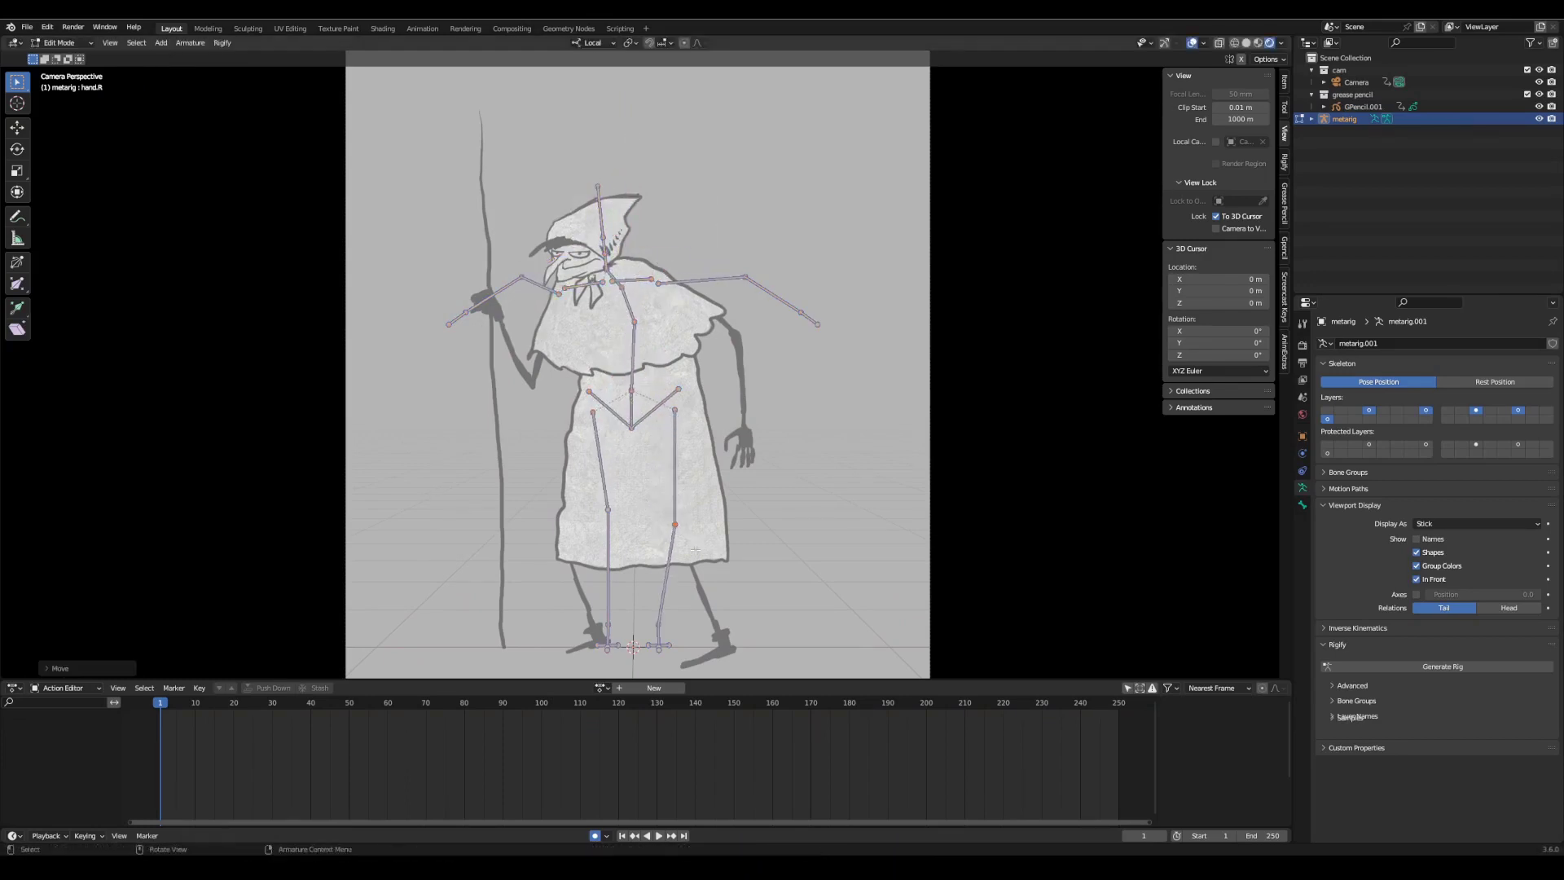
{"action": "middle_click_drag", "start_coordinate": [695, 550], "coordinate": [694, 451], "text": "shift"}
{"action": "left_click_drag", "start_coordinate": [634, 512], "coordinate": [676, 562]}
{"action": "key", "text": "g"}
{"action": "left_click", "coordinate": [733, 562]}
{"action": "key", "text": "g"}
{"action": "left_click", "coordinate": [577, 424]}
- Rotate and move the right foot's bones to line up with the drawn right foot
{"action": "key", "text": "r"}
{"action": "key", "text": "z"}
{"action": "key", "text": "r"}
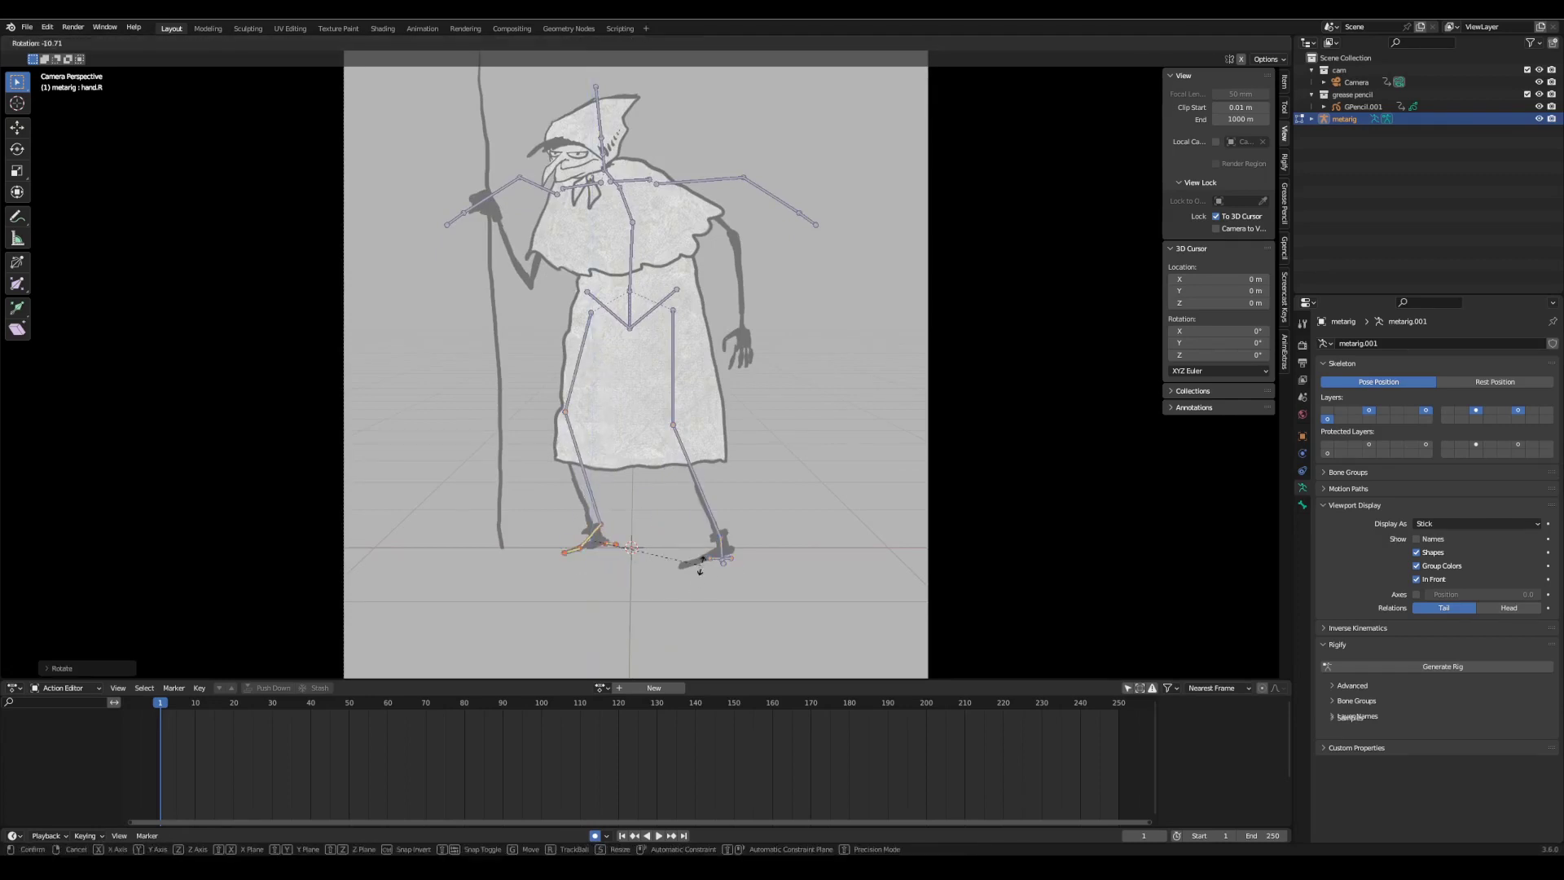
{"action": "left_click", "coordinate": [699, 565]}
{"action": "key", "text": "g"}
{"action": "left_click", "coordinate": [571, 420]}
- Try to rotate and move the left foot's bones onto the drawn left foot
{"action": "left_click_drag", "start_coordinate": [676, 521], "coordinate": [756, 583]}
{"action": "key", "text": "r"}
{"action": "left_click", "coordinate": [824, 599]}
{"action": "key", "text": "r"}
{"action": "key", "text": "g"}
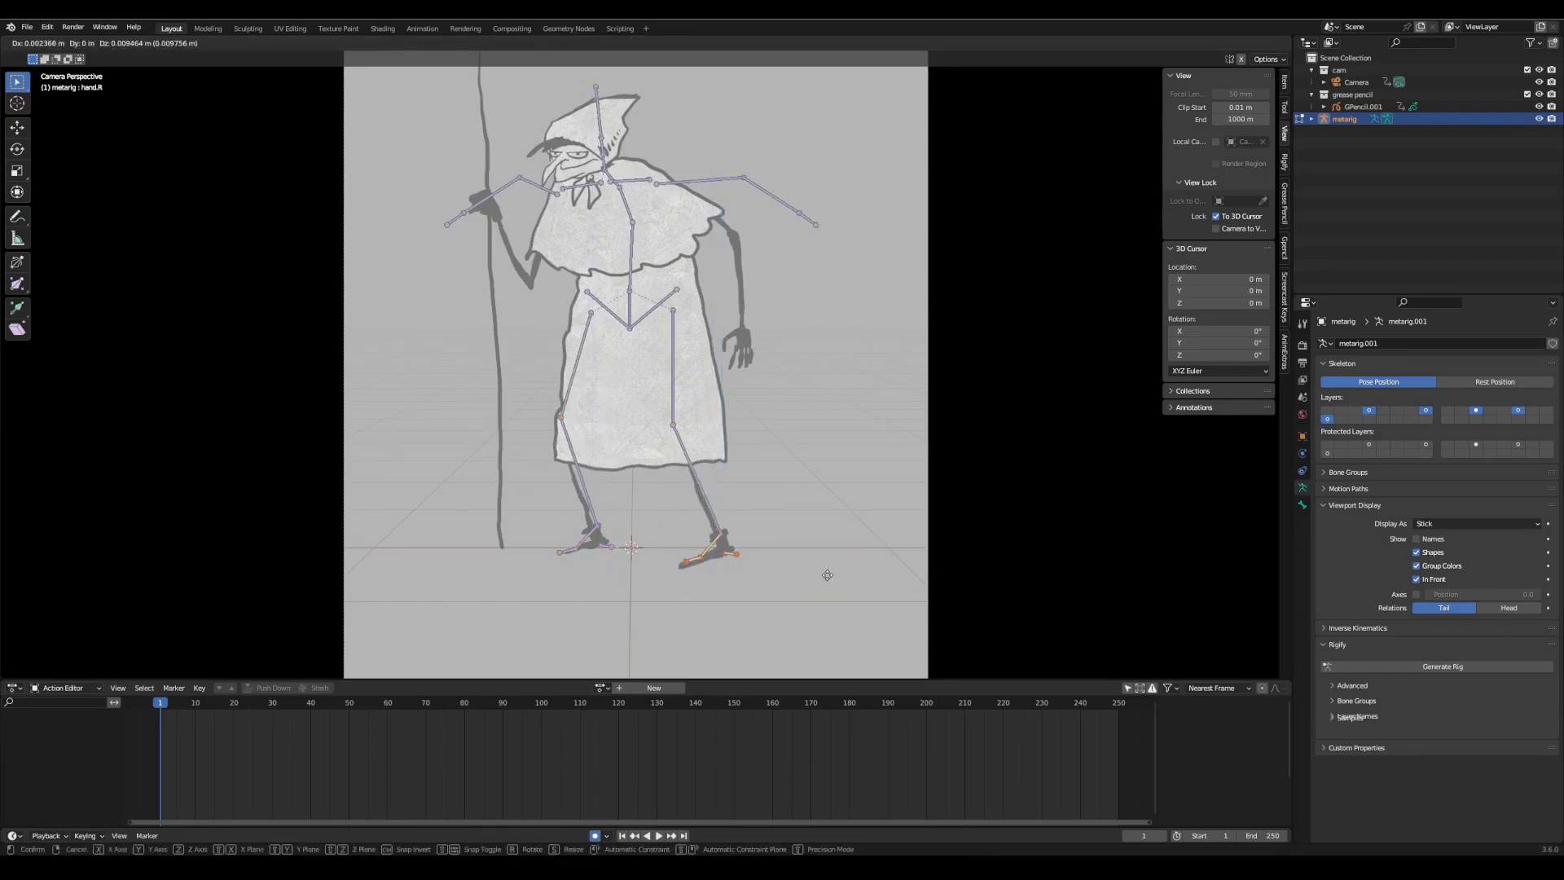
{"action": "left_click", "coordinate": [827, 575]}
{"action": "middle_click_drag", "start_coordinate": [827, 575], "coordinate": [946, 595]}
{"action": "scroll", "coordinate": [912, 521], "scroll_direction": "up", "scroll_amount": 3}
{"action": "key", "text": "r"}
{"action": "left_click", "coordinate": [896, 505]}
- Try further rotations of the meta-rig's foot bones from other viewing angles and undo them
{"action": "key", "text": "KP_0"}
{"action": "left_click_drag", "start_coordinate": [525, 513], "coordinate": [632, 574]}
{"action": "middle_click_drag", "start_coordinate": [701, 546], "coordinate": [847, 529]}
{"action": "scroll", "coordinate": [844, 526], "scroll_direction": "up", "scroll_amount": 4}
{"action": "key", "text": "r"}
{"action": "left_click", "coordinate": [848, 511]}
{"action": "key", "text": "ctrl+z"}
{"action": "key", "text": "ctrl+z"}
{"action": "key", "text": "ctrl+z"}
{"action": "key", "text": "r"}
{"action": "left_click", "coordinate": [891, 480]}
{"action": "key", "text": "r"}
{"action": "left_click", "coordinate": [892, 481]}
{"action": "key", "text": "KP_0"}
- Rotate the right foot's bones and move the ankle joint to line up with the drawn right foot
{"action": "key", "text": "KP_0"}
{"action": "key", "text": "ctrl+z"}
{"action": "key", "text": "ctrl+z"}
{"action": "key", "text": "r"}
{"action": "left_click", "coordinate": [888, 483]}
{"action": "key", "text": "r"}
{"action": "left_click", "coordinate": [881, 493]}
{"action": "key", "text": "KP_0"}
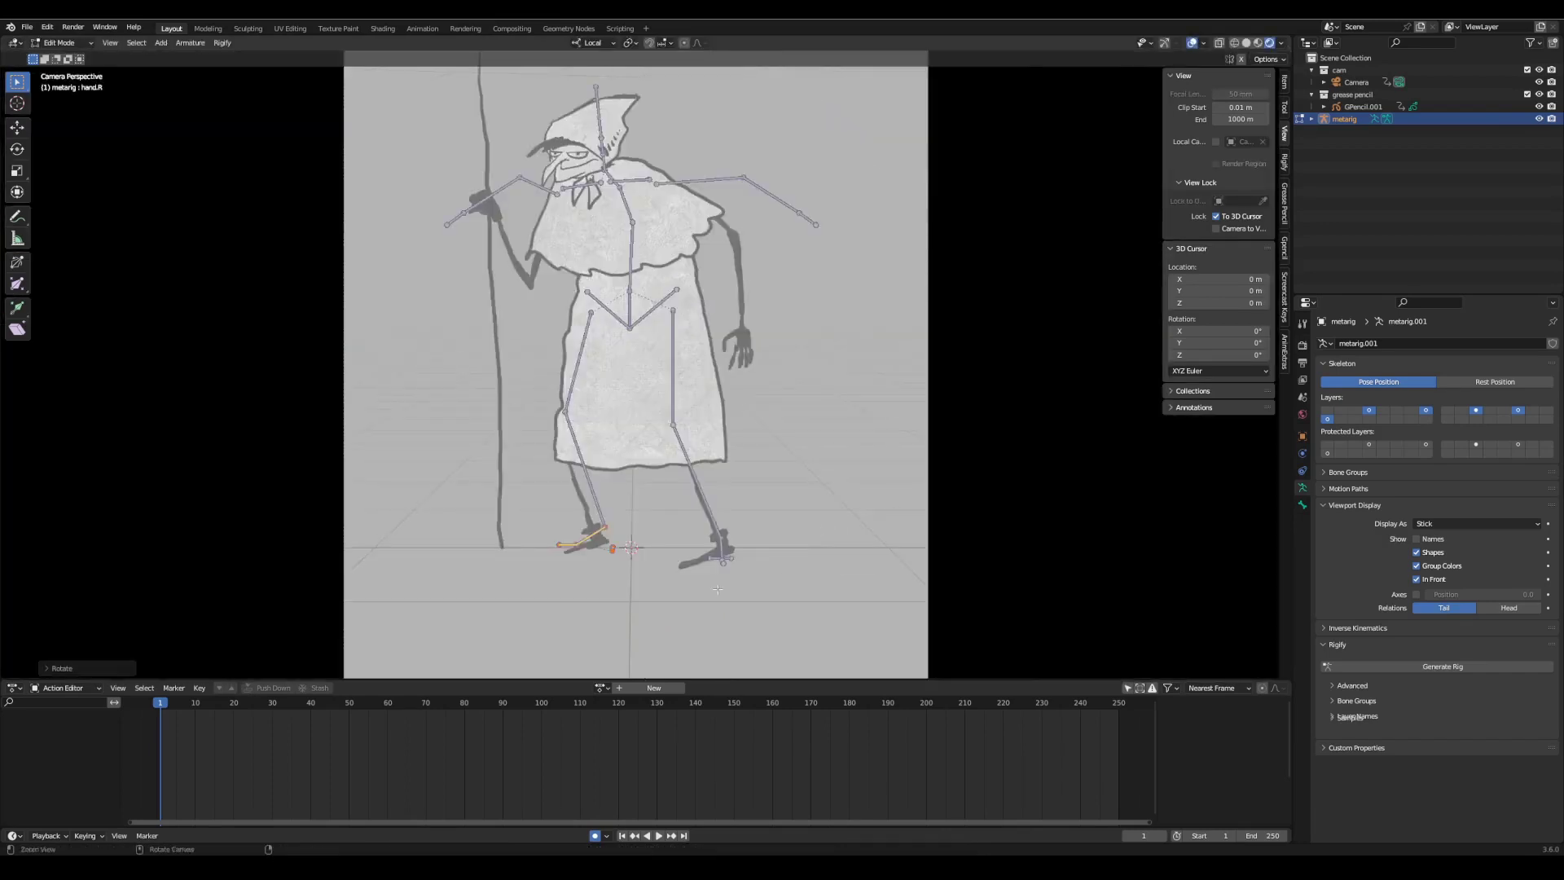
{"action": "scroll", "coordinate": [619, 466], "scroll_direction": "up", "scroll_amount": 3}
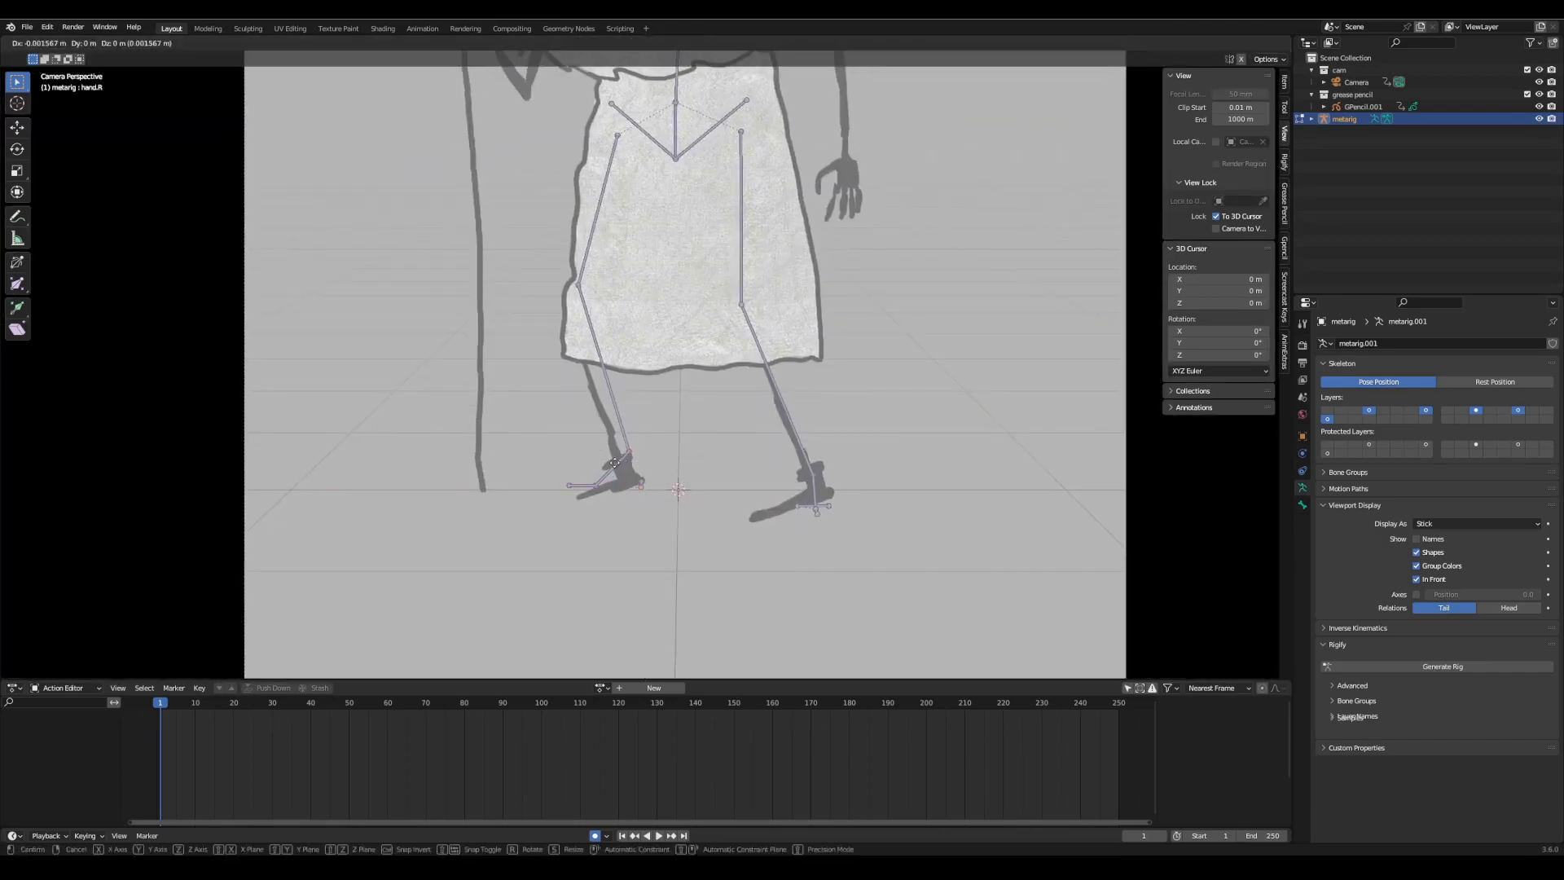
{"action": "left_click", "coordinate": [585, 502]}
- Rotate the left foot's bones about their local Z axis and move the heel and toe joints onto the drawn left foot
{"action": "key", "text": "r"}
{"action": "key", "text": "z"}
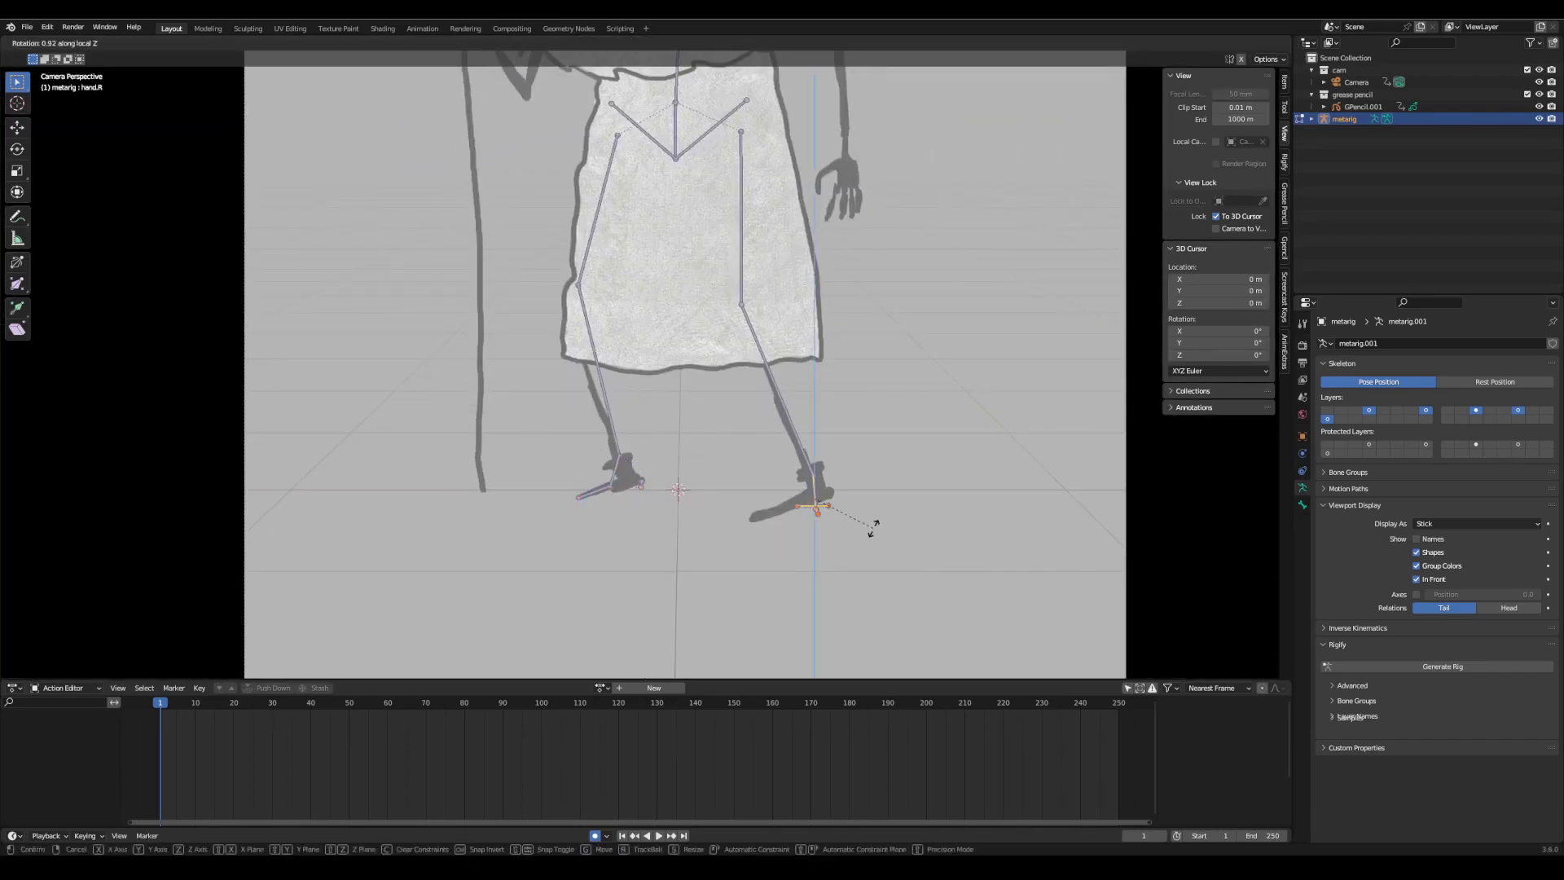
{"action": "key", "text": "Return"}
{"action": "left_click", "coordinate": [834, 510]}
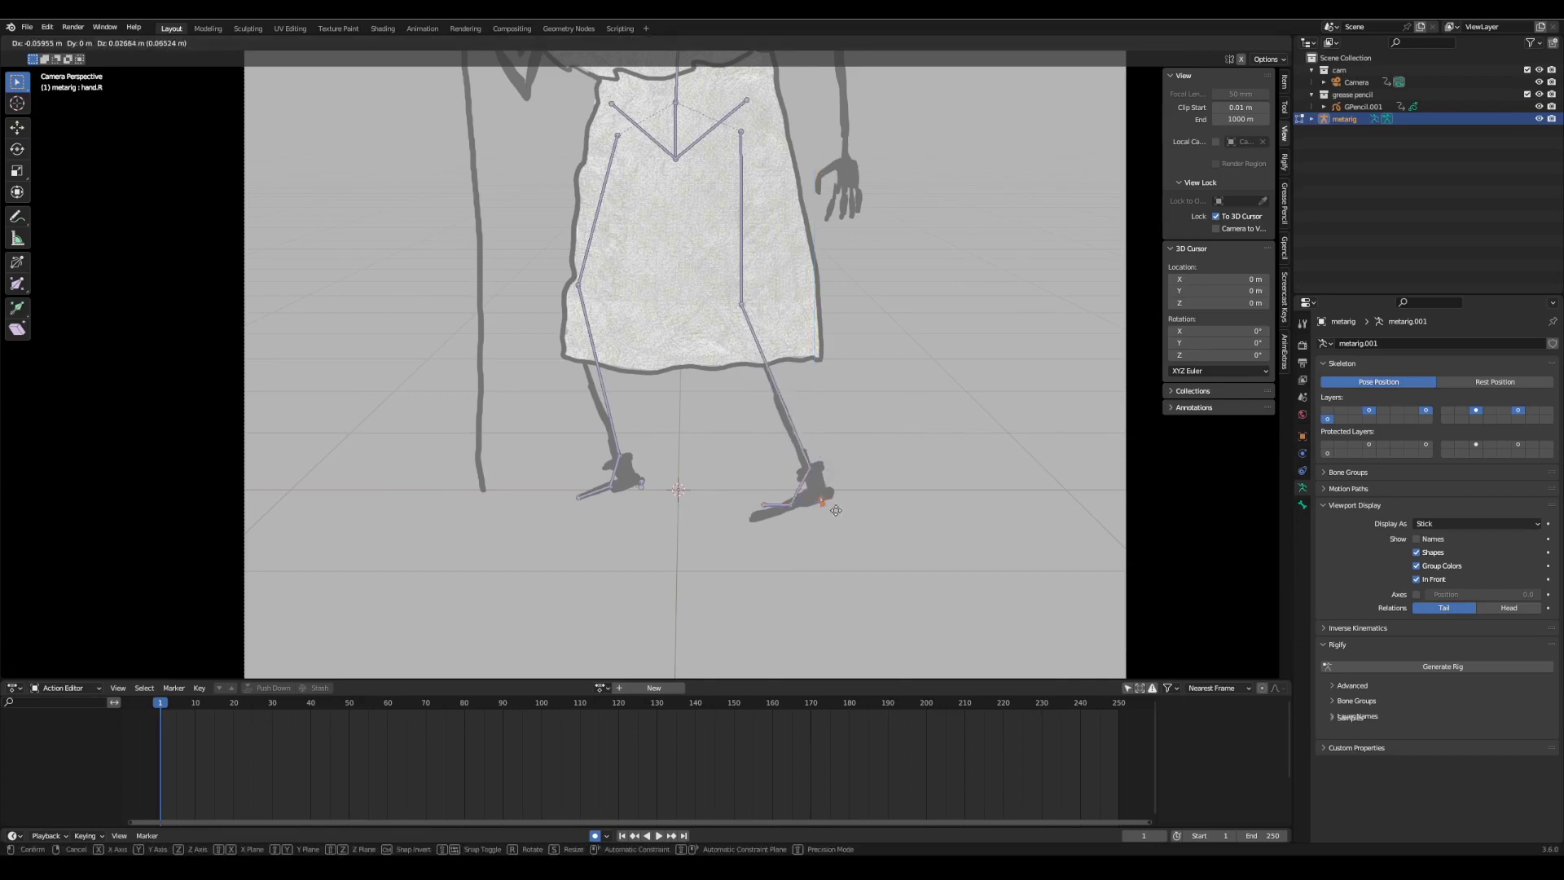
{"action": "key", "text": "g"}
{"action": "left_click", "coordinate": [758, 534]}
{"action": "middle_click_drag", "start_coordinate": [757, 522], "coordinate": [761, 562], "text": "ctrl"}
- Save the file and move the meta-rig's left shoulder, elbow, wrist and hand joints onto the drawn left arm
{"action": "middle_click_drag", "start_coordinate": [774, 244], "coordinate": [774, 509], "text": "shift"}
{"action": "middle_click_drag", "start_coordinate": [827, 326], "coordinate": [831, 273], "text": "ctrl"}
{"action": "key", "text": "ctrl+s"}
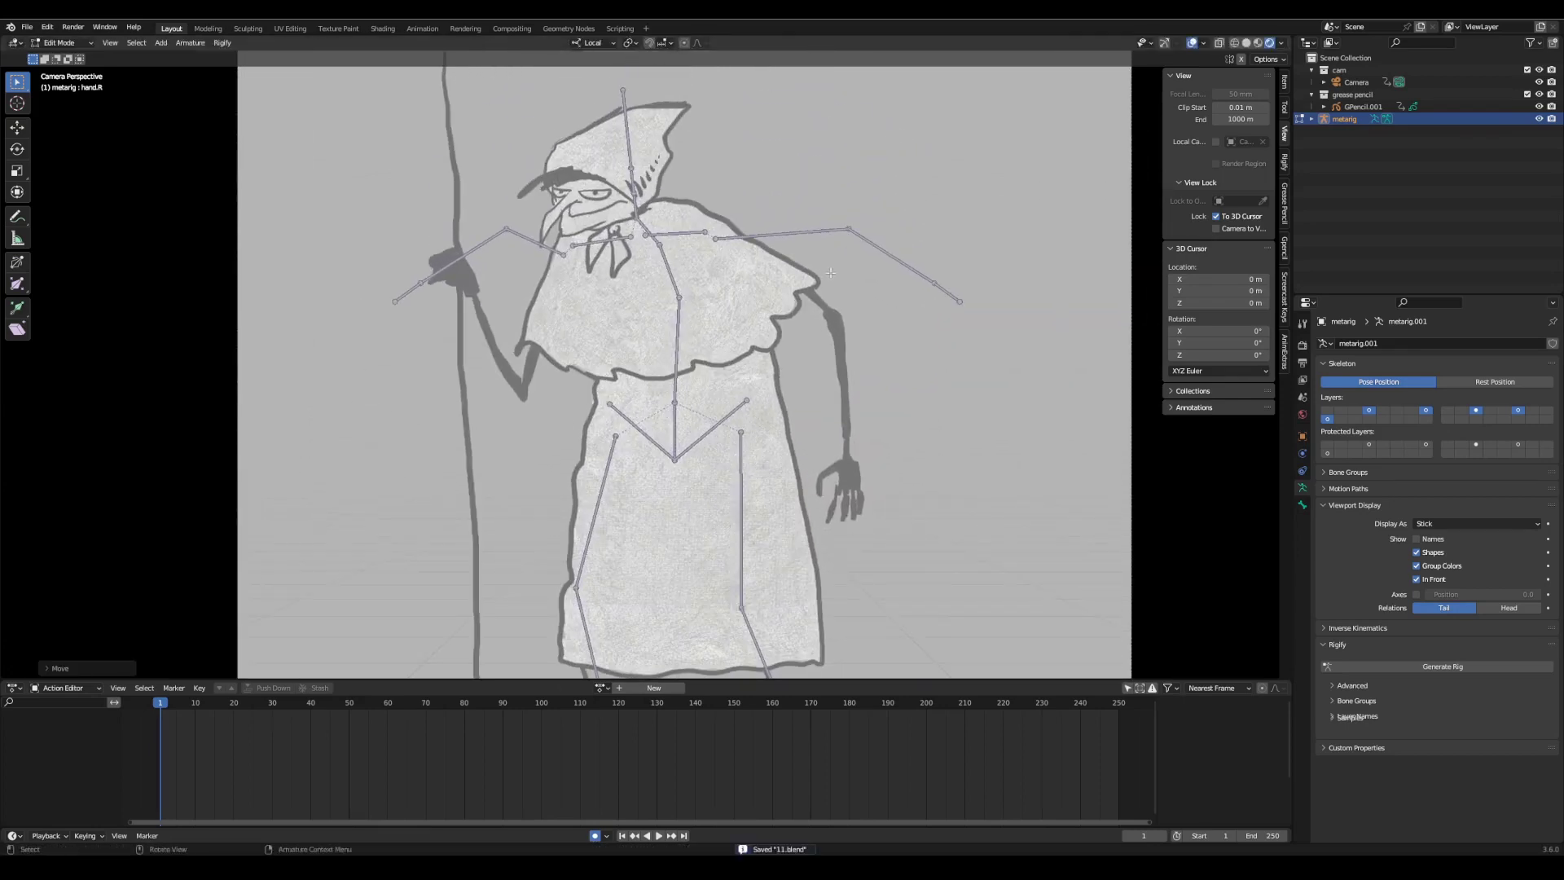
{"action": "left_click", "coordinate": [850, 255]}
{"action": "key", "text": "g"}
{"action": "left_click", "coordinate": [837, 340]}
{"action": "left_click", "coordinate": [947, 294]}
{"action": "key", "text": "g"}
{"action": "left_click", "coordinate": [862, 470]}
{"action": "left_click", "coordinate": [867, 498]}
{"action": "key", "text": "g"}
{"action": "left_click", "coordinate": [840, 517]}
- Move the meta-rig's right shoulder, elbow, wrist and hand joints onto the drawn arm holding the staff
{"action": "left_click_drag", "start_coordinate": [525, 210], "coordinate": [499, 248]}
{"action": "key", "text": "g"}
{"action": "left_click", "coordinate": [518, 409]}
{"action": "key", "text": "g"}
{"action": "left_click", "coordinate": [430, 318]}
{"action": "left_click_drag", "start_coordinate": [577, 355], "coordinate": [557, 388]}
{"action": "key", "text": "g"}
{"action": "left_click", "coordinate": [521, 408]}
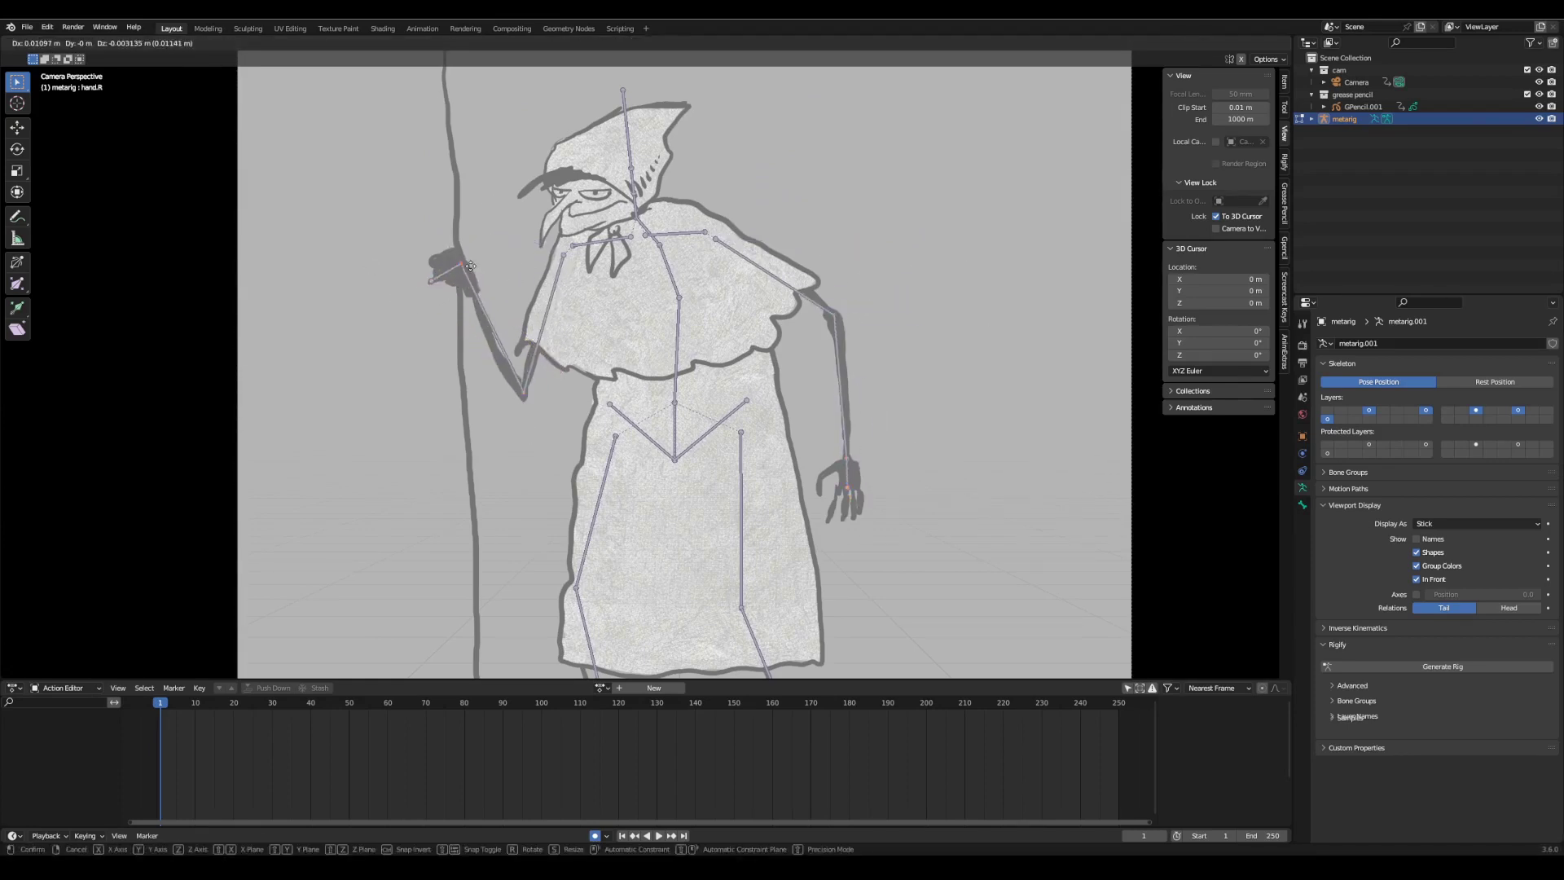
{"action": "key", "text": "Tab"}
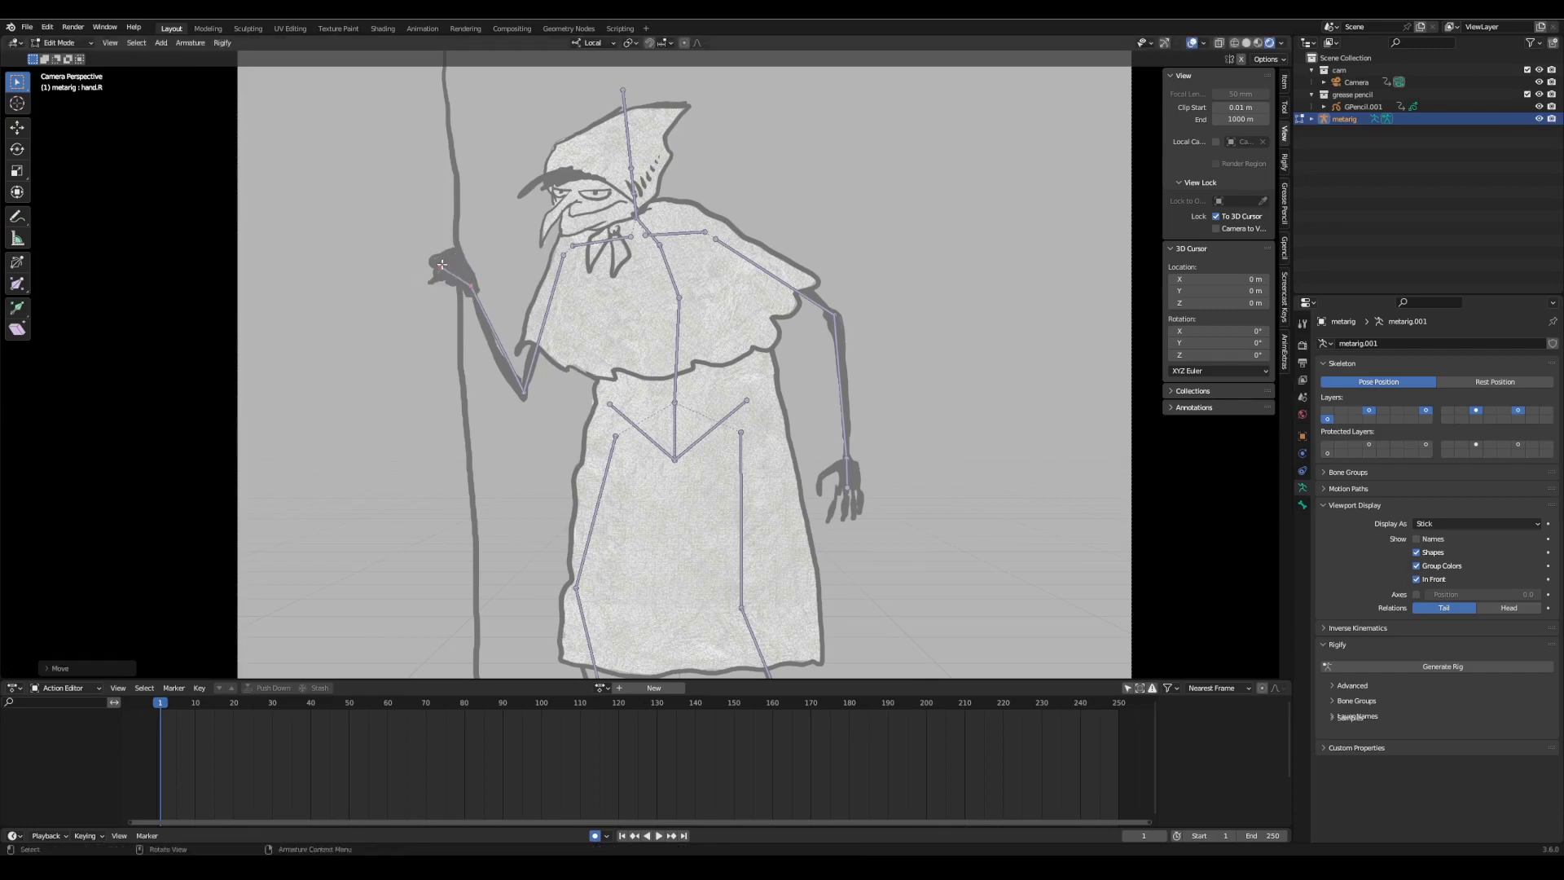
{"action": "scroll", "coordinate": [686, 471], "scroll_direction": "down", "scroll_amount": 3}
{"action": "middle_click_drag", "start_coordinate": [686, 471], "coordinate": [717, 273]}
- Turn on the transform gizmos and adjust the depth of the meta-rig's joints from the top view
{"action": "key", "text": "Tab"}
{"action": "left_click", "coordinate": [693, 295]}
{"action": "key", "text": "ctrl+grave"}
{"action": "left_click_drag", "start_coordinate": [663, 268], "coordinate": [691, 266]}
{"action": "middle_click_drag", "start_coordinate": [766, 268], "coordinate": [802, 304]}
{"action": "left_click", "coordinate": [778, 322]}
{"action": "left_click_drag", "start_coordinate": [845, 325], "coordinate": [825, 326]}
{"action": "key", "text": "KP_7"}
{"action": "scroll", "coordinate": [961, 489], "scroll_direction": "up", "scroll_amount": 5}
{"action": "middle_click_drag", "start_coordinate": [1039, 505], "coordinate": [772, 387], "text": "shift"}
{"action": "left_click", "coordinate": [770, 386]}
{"action": "left_click_drag", "start_coordinate": [770, 386], "coordinate": [767, 401]}
{"action": "left_click", "coordinate": [533, 387]}
{"action": "left_click_drag", "start_coordinate": [533, 387], "coordinate": [534, 396]}
{"action": "middle_click_drag", "start_coordinate": [534, 400], "coordinate": [848, 392], "text": "shift"}
{"action": "left_click_drag", "start_coordinate": [545, 366], "coordinate": [565, 393]}
{"action": "left_click_drag", "start_coordinate": [468, 356], "coordinate": [485, 388]}
{"action": "left_click_drag", "start_coordinate": [474, 307], "coordinate": [475, 326]}
{"action": "left_click_drag", "start_coordinate": [303, 346], "coordinate": [388, 379]}
{"action": "left_click_drag", "start_coordinate": [346, 289], "coordinate": [348, 315]}
- Check the meta-rig's leg and foot alignment in the front view and through the camera
{"action": "key", "text": "grave"}
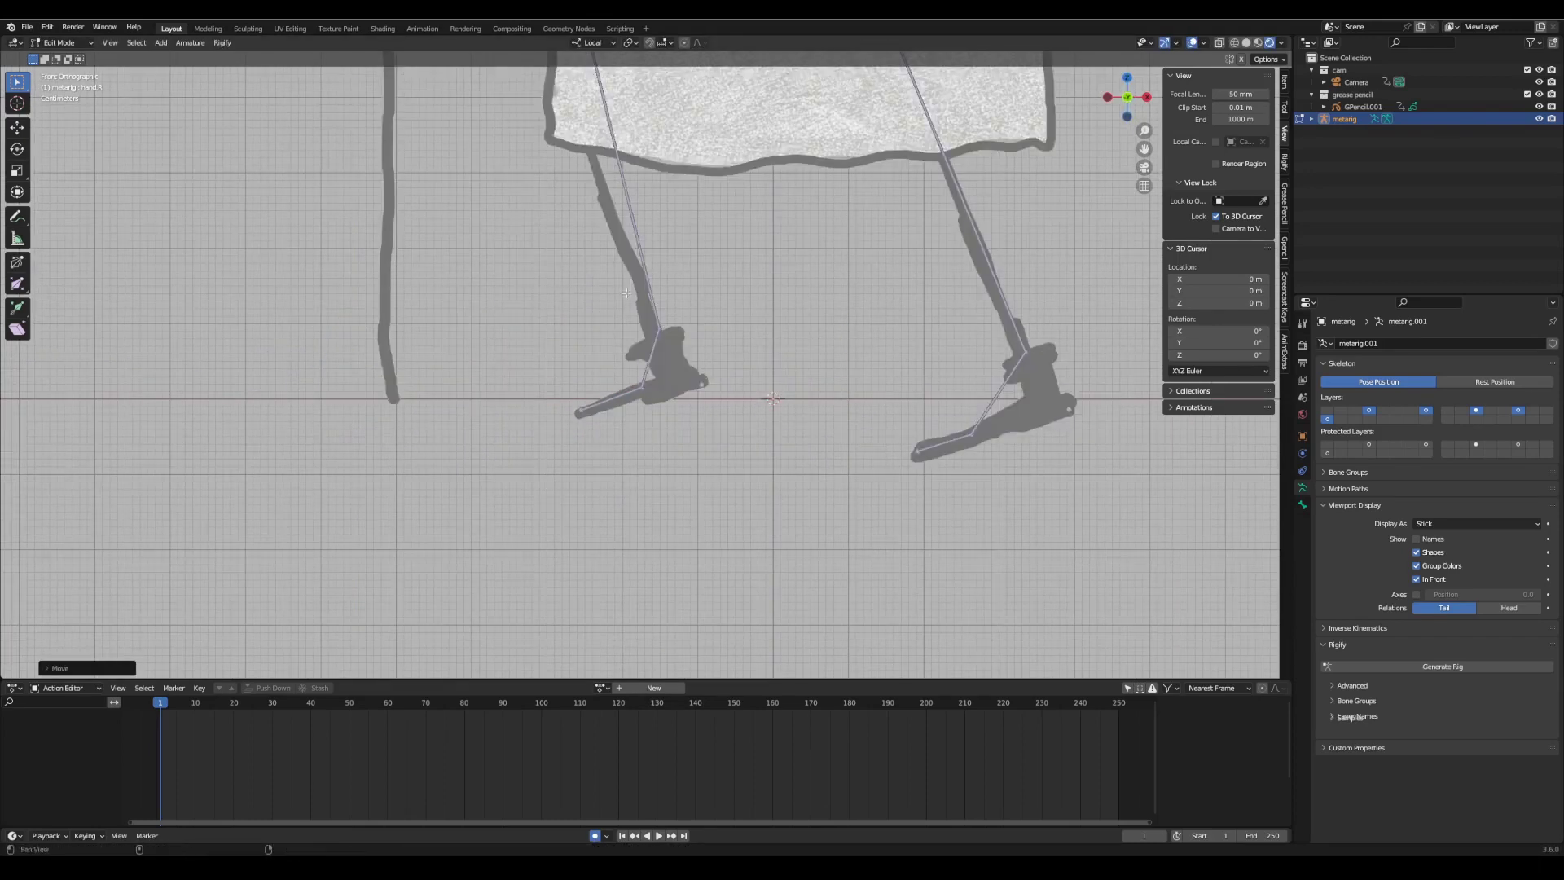
{"action": "middle_click_drag", "start_coordinate": [554, 301], "coordinate": [517, 423], "text": "shift"}
{"action": "key", "text": "grave"}
{"action": "key", "text": "grave"}
{"action": "key", "text": "grave"}
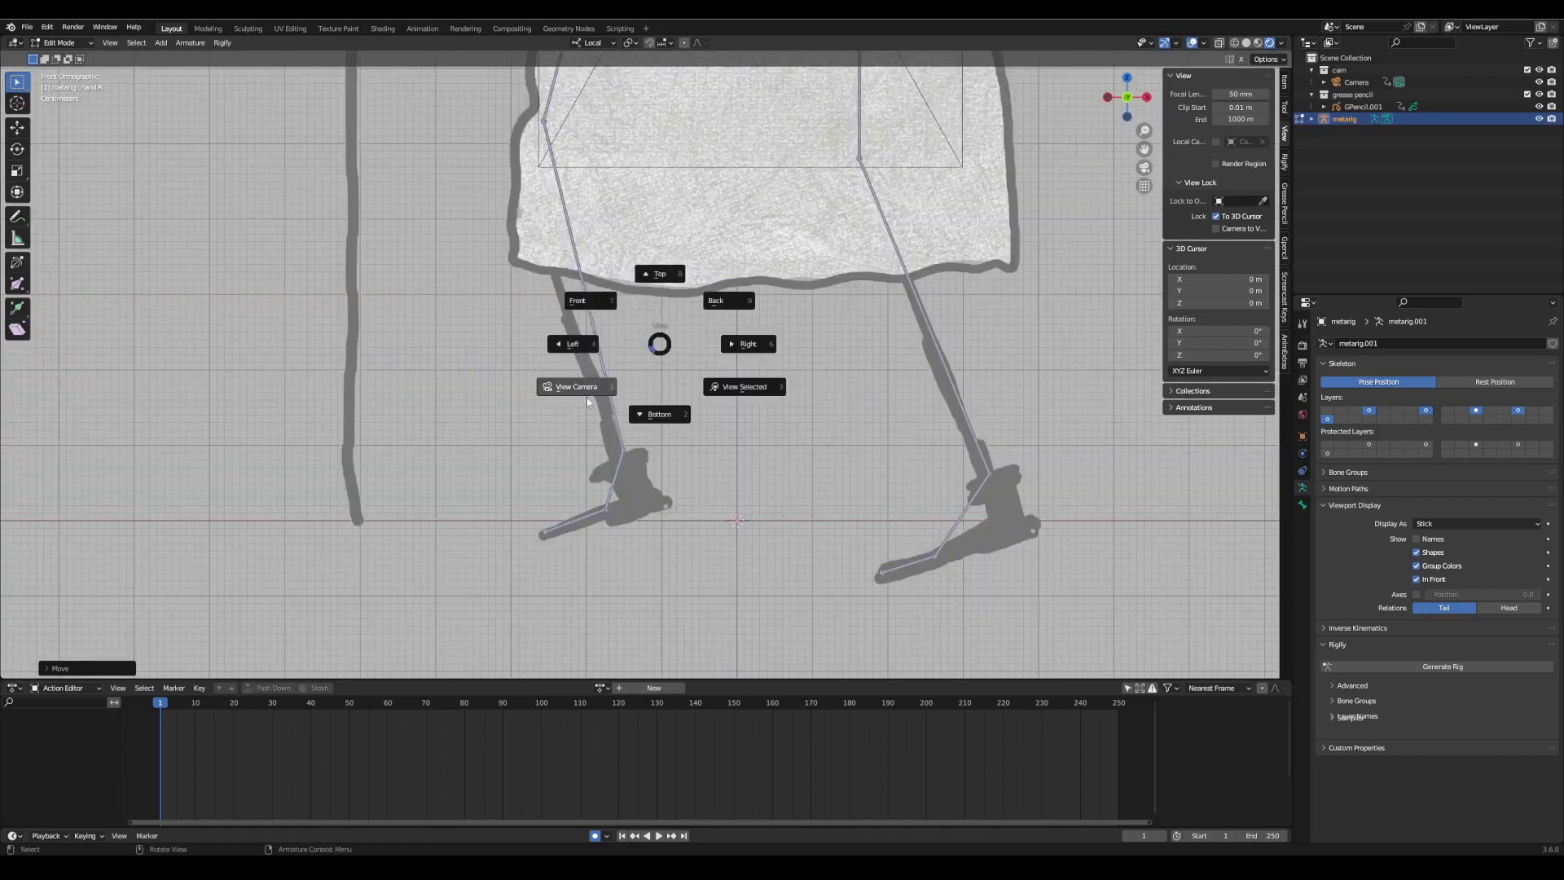
{"action": "left_click", "coordinate": [587, 398]}
{"action": "scroll", "coordinate": [646, 397], "scroll_direction": "down", "scroll_amount": 4}
{"action": "scroll", "coordinate": [646, 397], "scroll_direction": "up", "scroll_amount": 4}
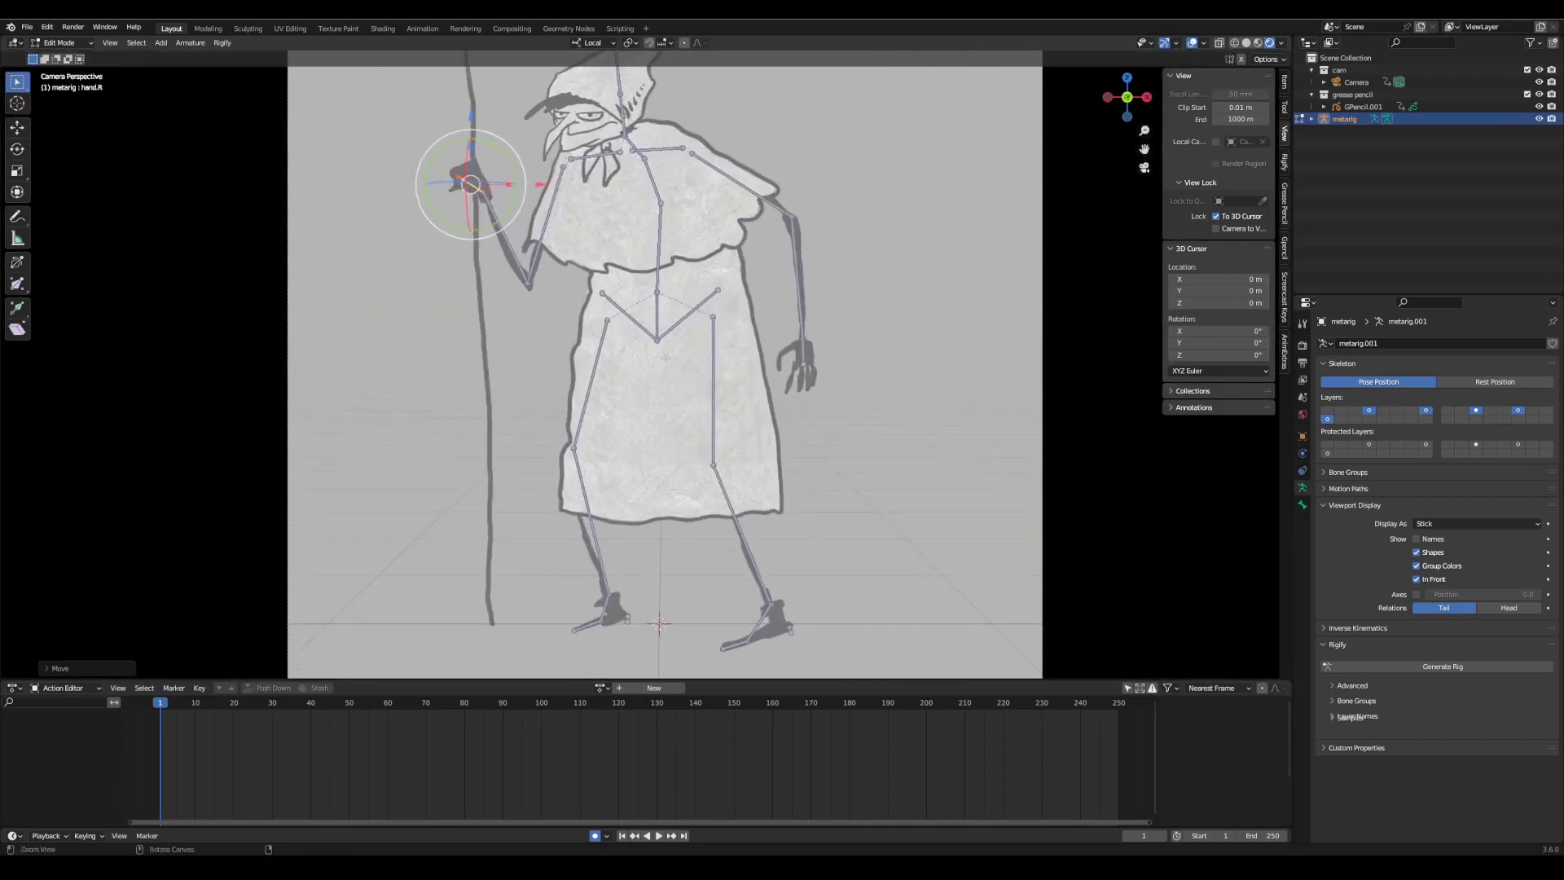
- In Pose Mode, set the left thigh's Rigify rotation axis to X manual and enable IK Local Location
{"action": "key", "text": "ctrl+Tab"}
{"action": "left_click", "coordinate": [646, 448]}
{"action": "left_click", "coordinate": [733, 377]}
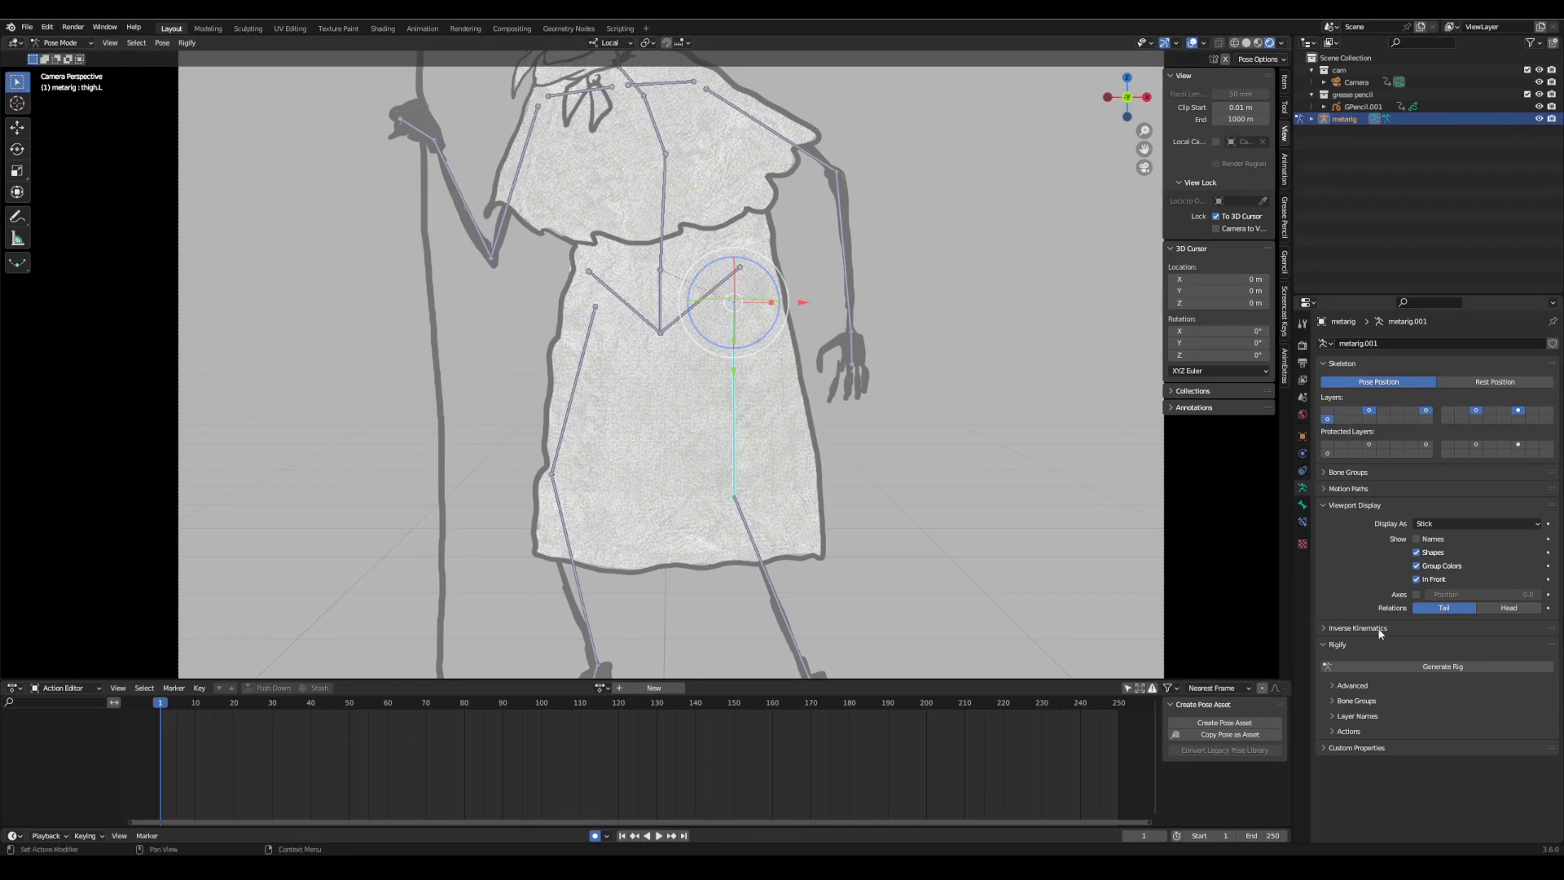
{"action": "left_click", "coordinate": [1303, 504]}
{"action": "scroll", "coordinate": [1407, 625], "scroll_direction": "down", "scroll_amount": 6}
{"action": "left_click", "coordinate": [1411, 624]}
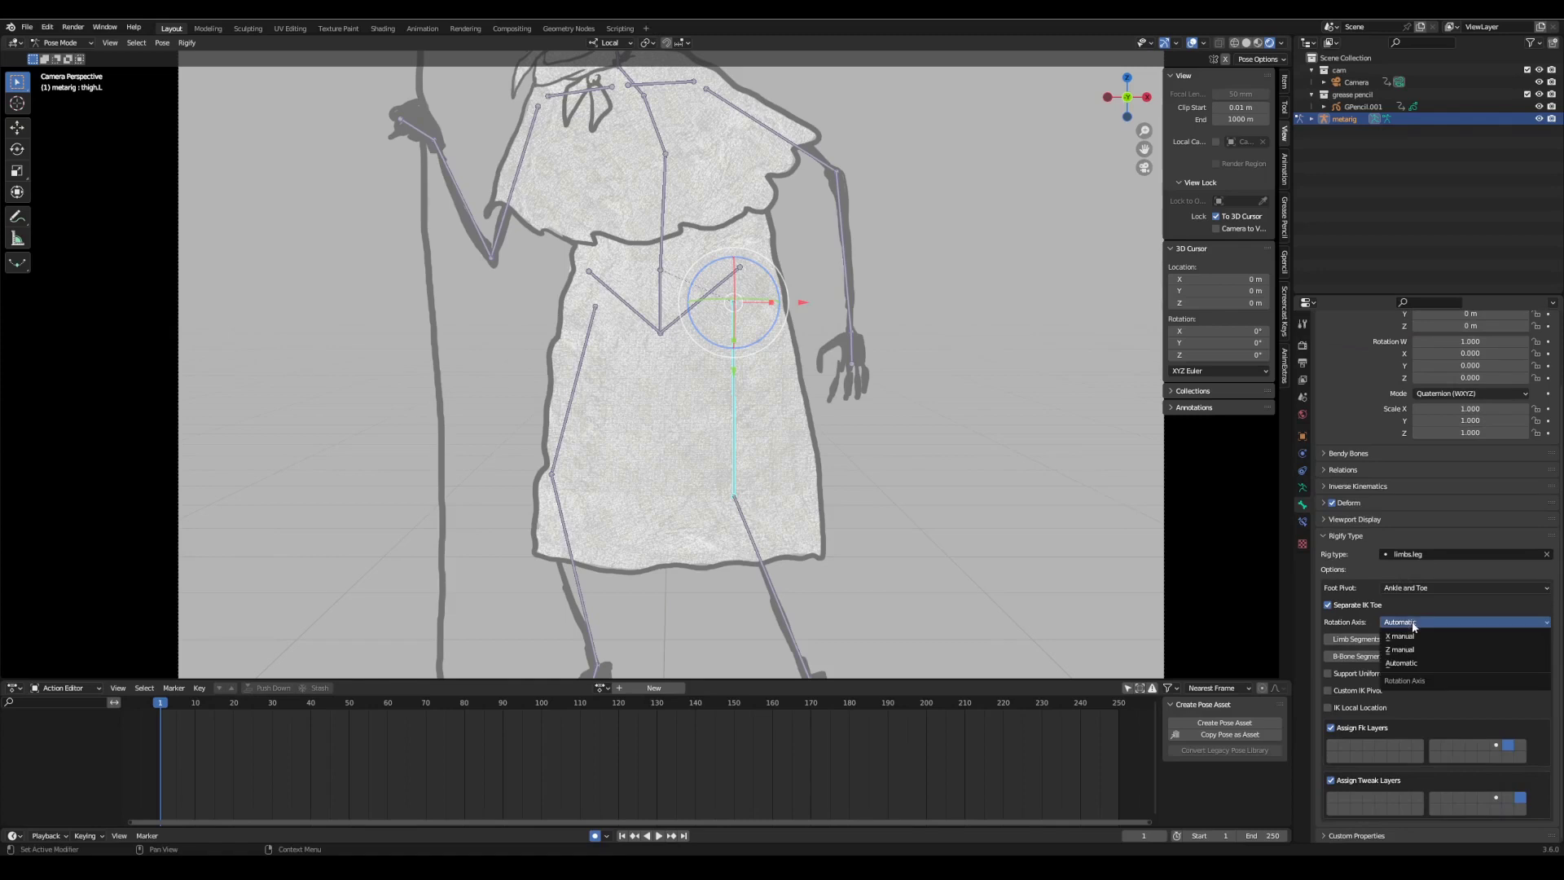
{"action": "left_click", "coordinate": [1415, 636]}
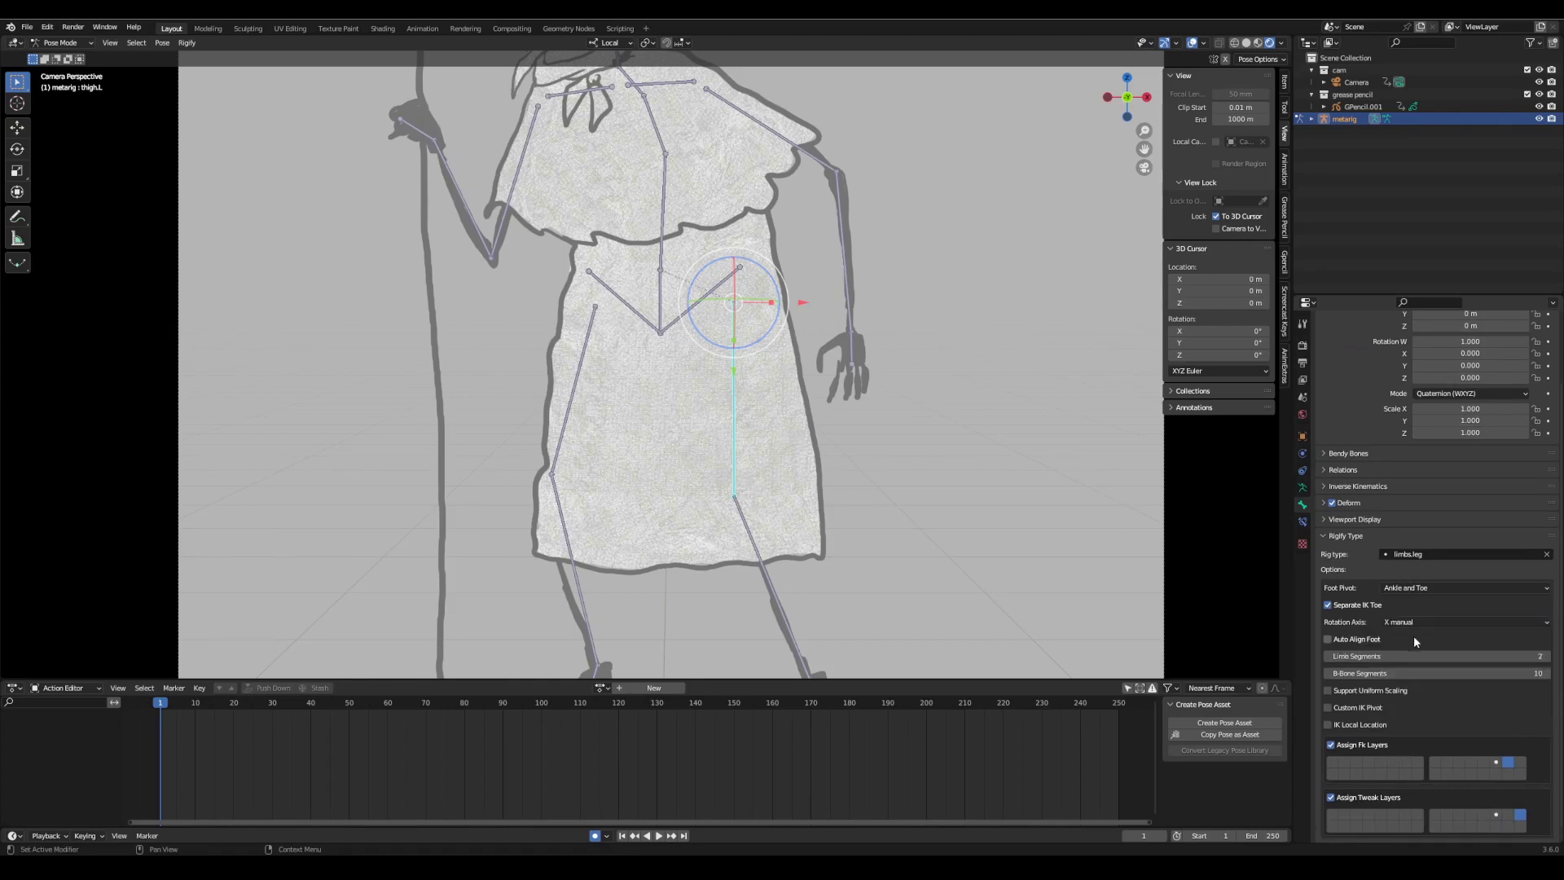
{"action": "left_click", "coordinate": [1381, 727]}
- Set the right thigh's rotation axis to X manual with IK Local Location enabled, return to Object Mode and save
{"action": "middle_click_drag", "start_coordinate": [981, 621], "coordinate": [997, 521], "text": "shift"}
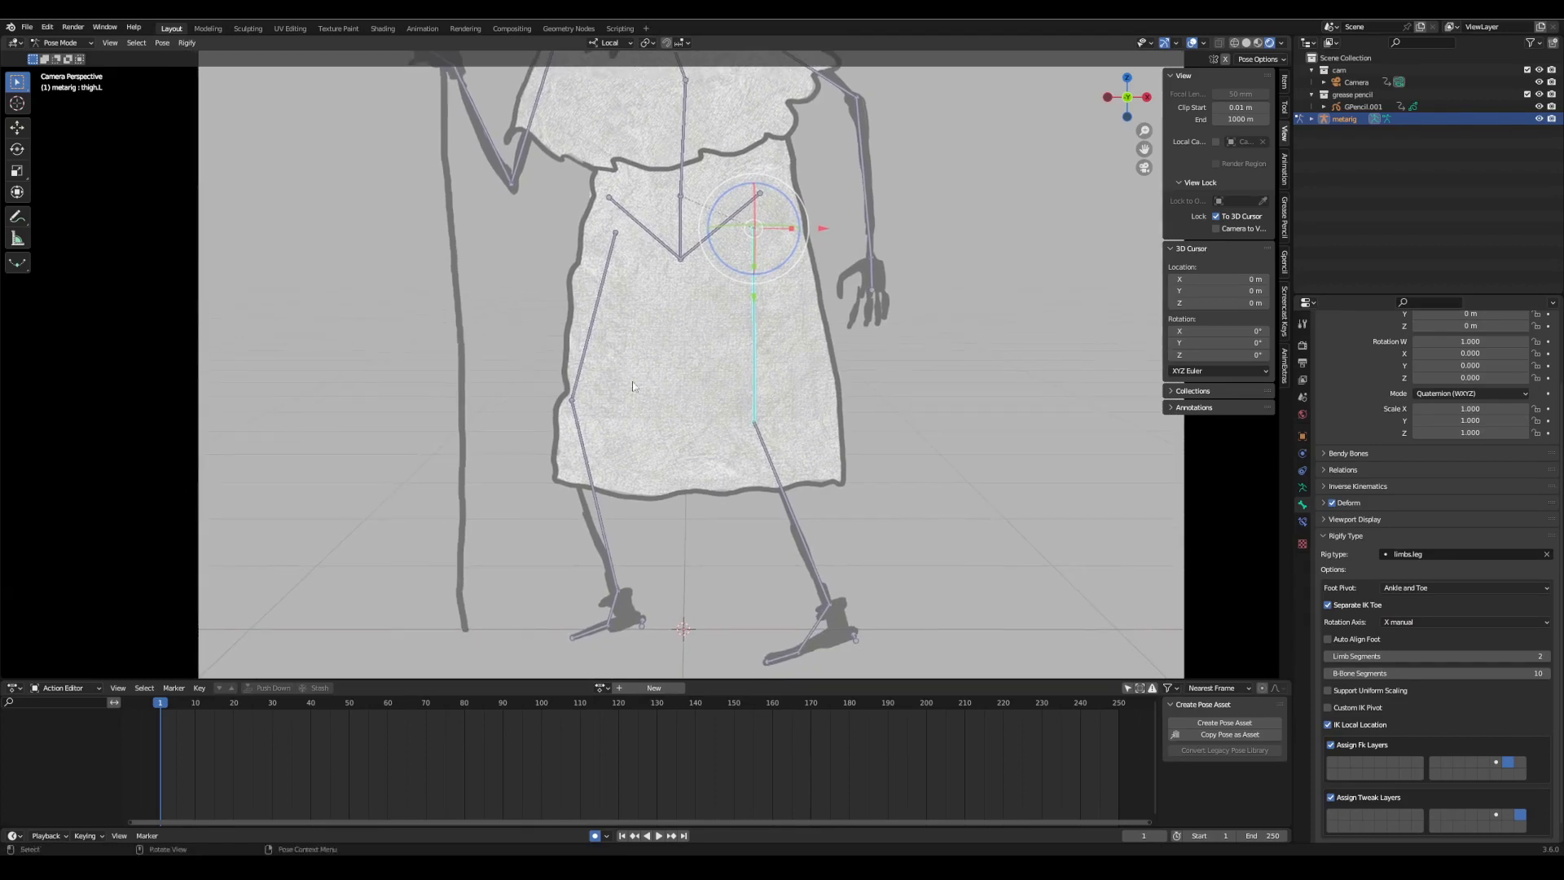
{"action": "left_click", "coordinate": [583, 345]}
{"action": "left_click", "coordinate": [1427, 618]}
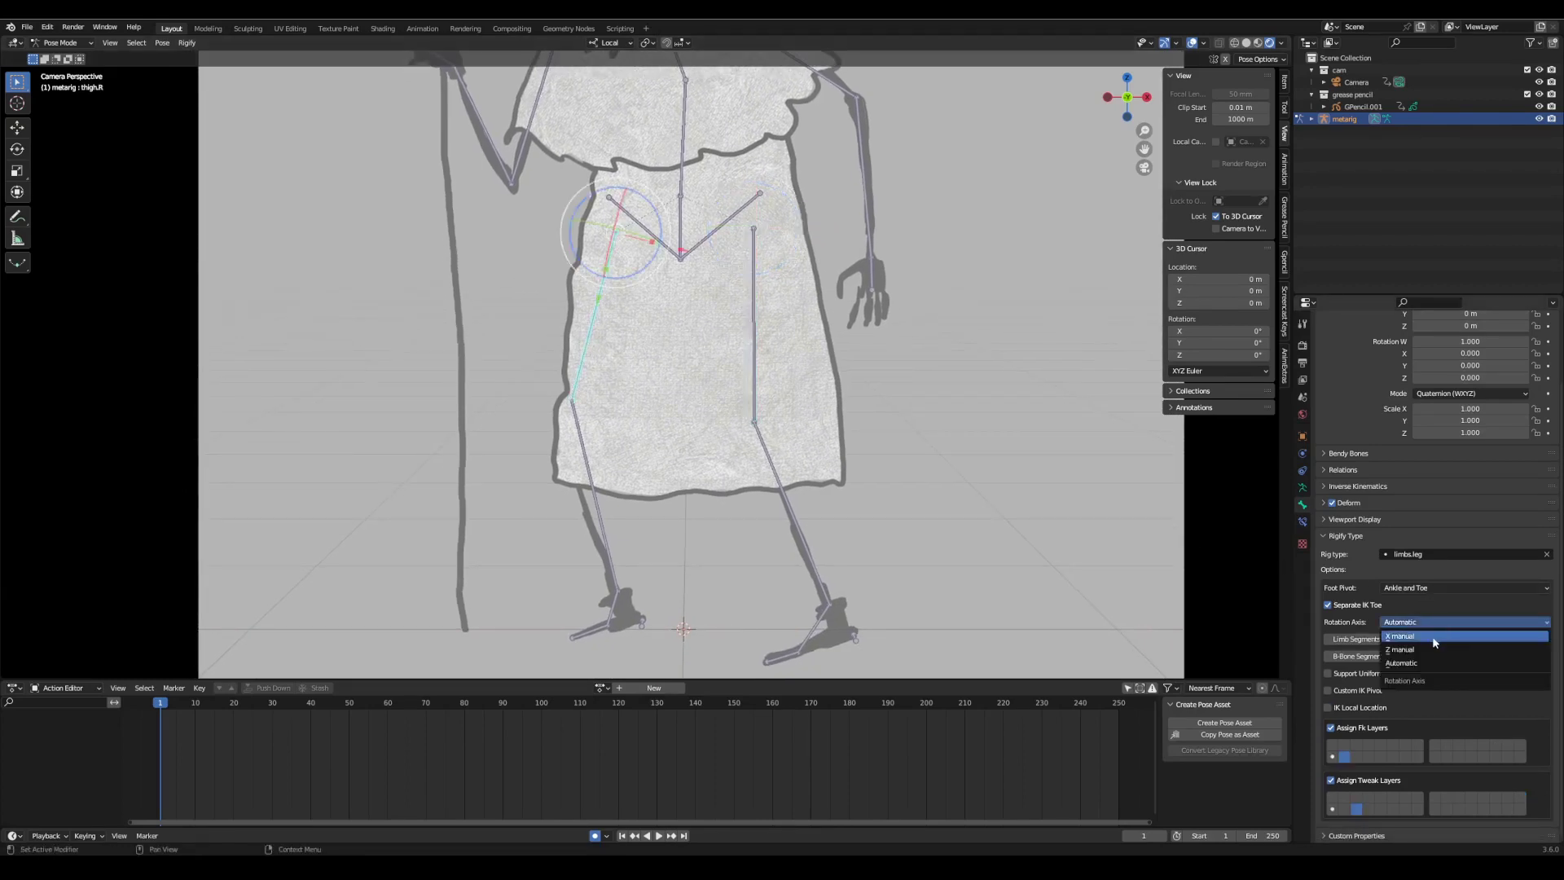
{"action": "left_click", "coordinate": [1431, 634]}
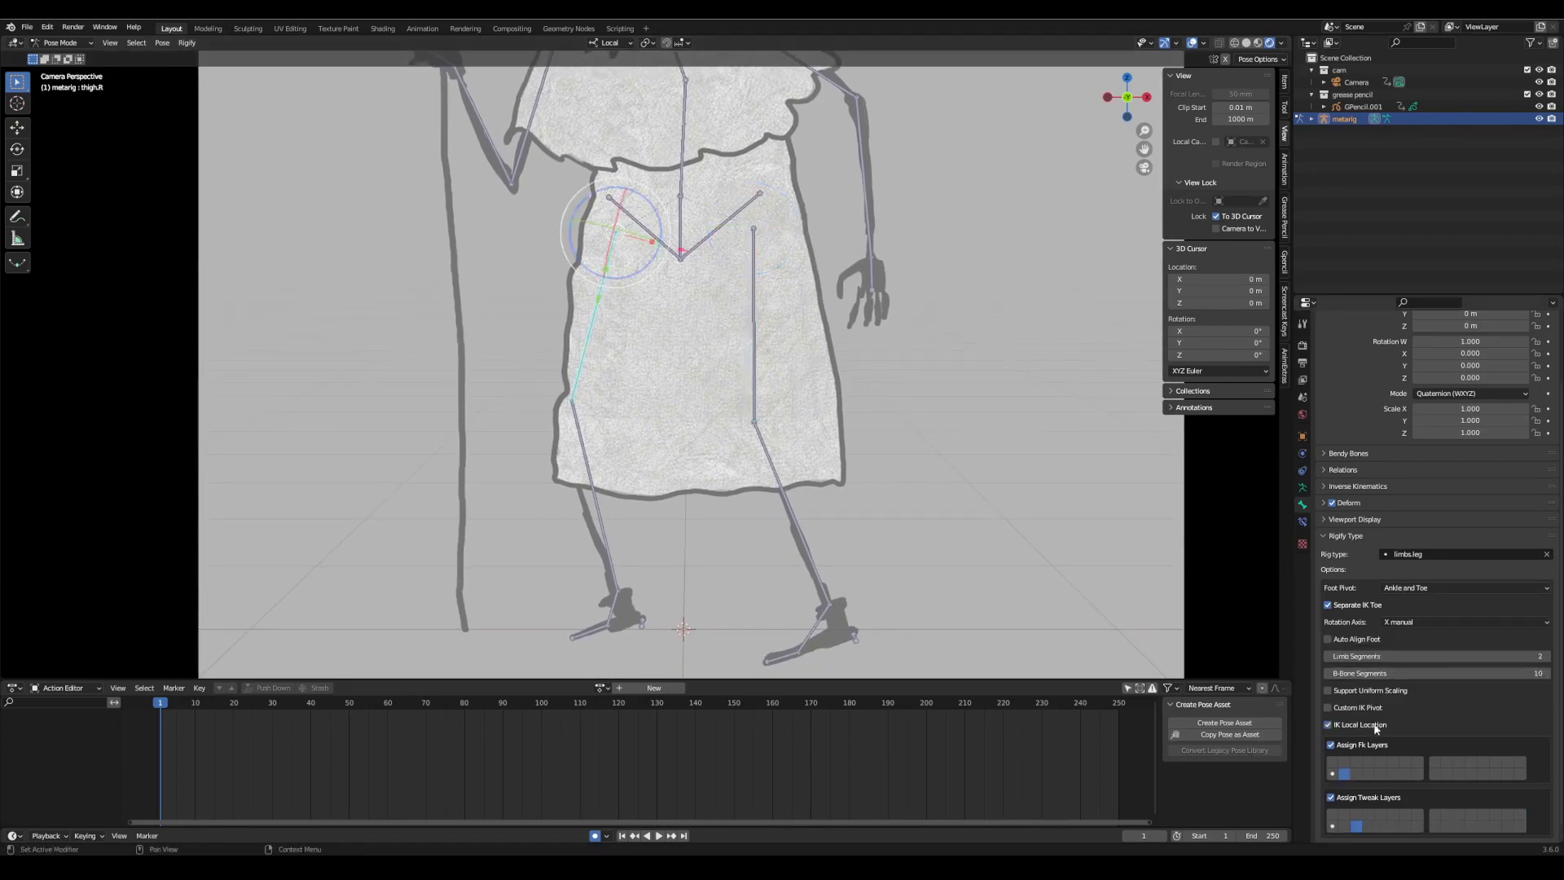
{"action": "middle_click_drag", "start_coordinate": [1034, 644], "coordinate": [1023, 564], "text": "shift"}
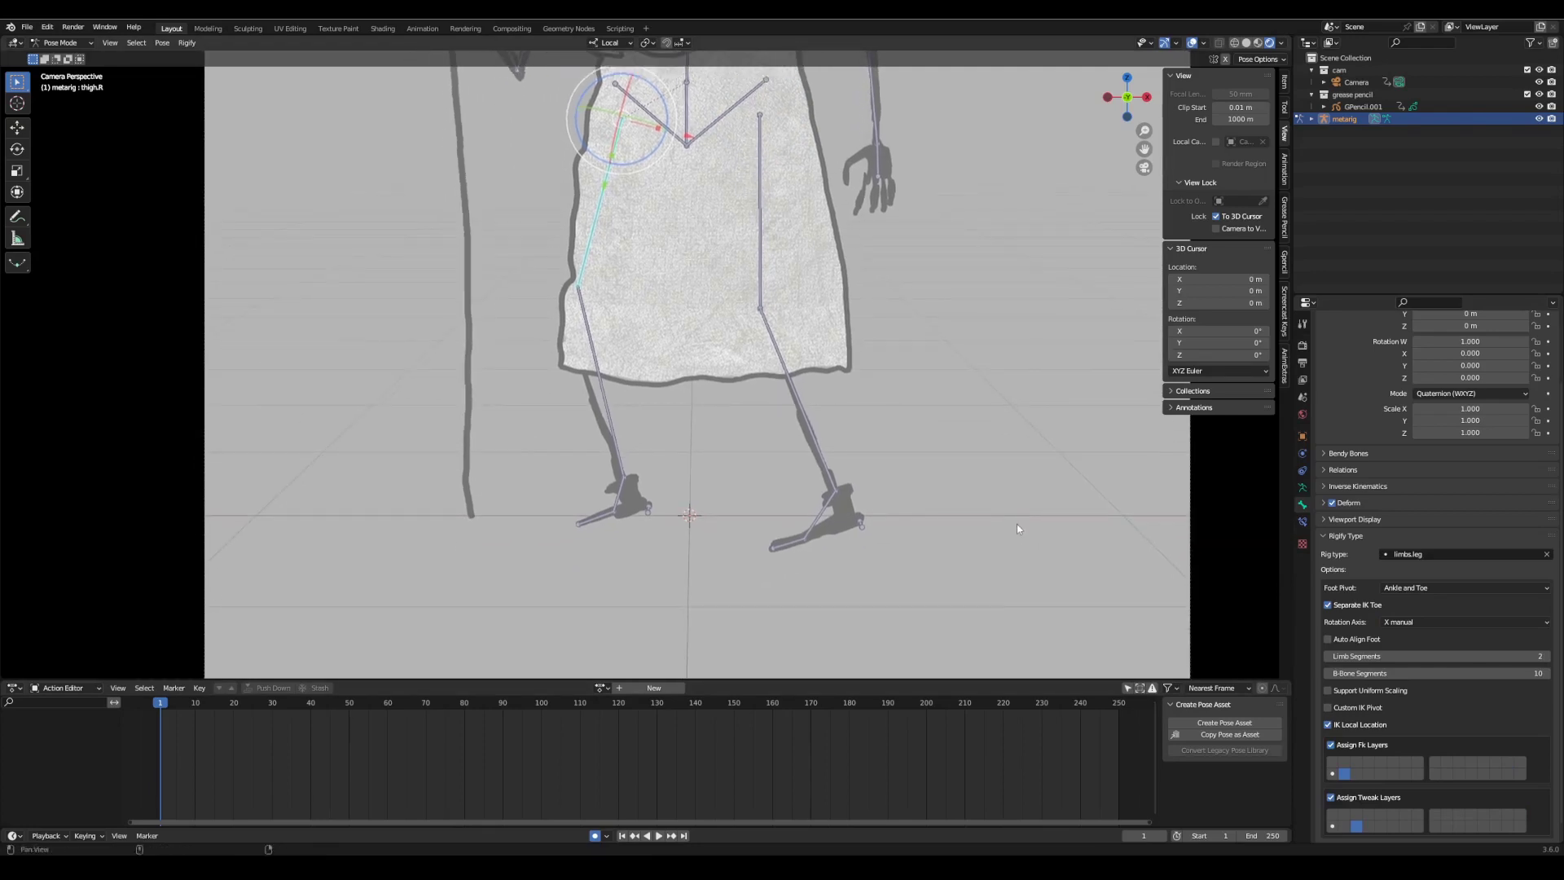
{"action": "key", "text": "Home"}
{"action": "key", "text": "ctrl+Tab"}
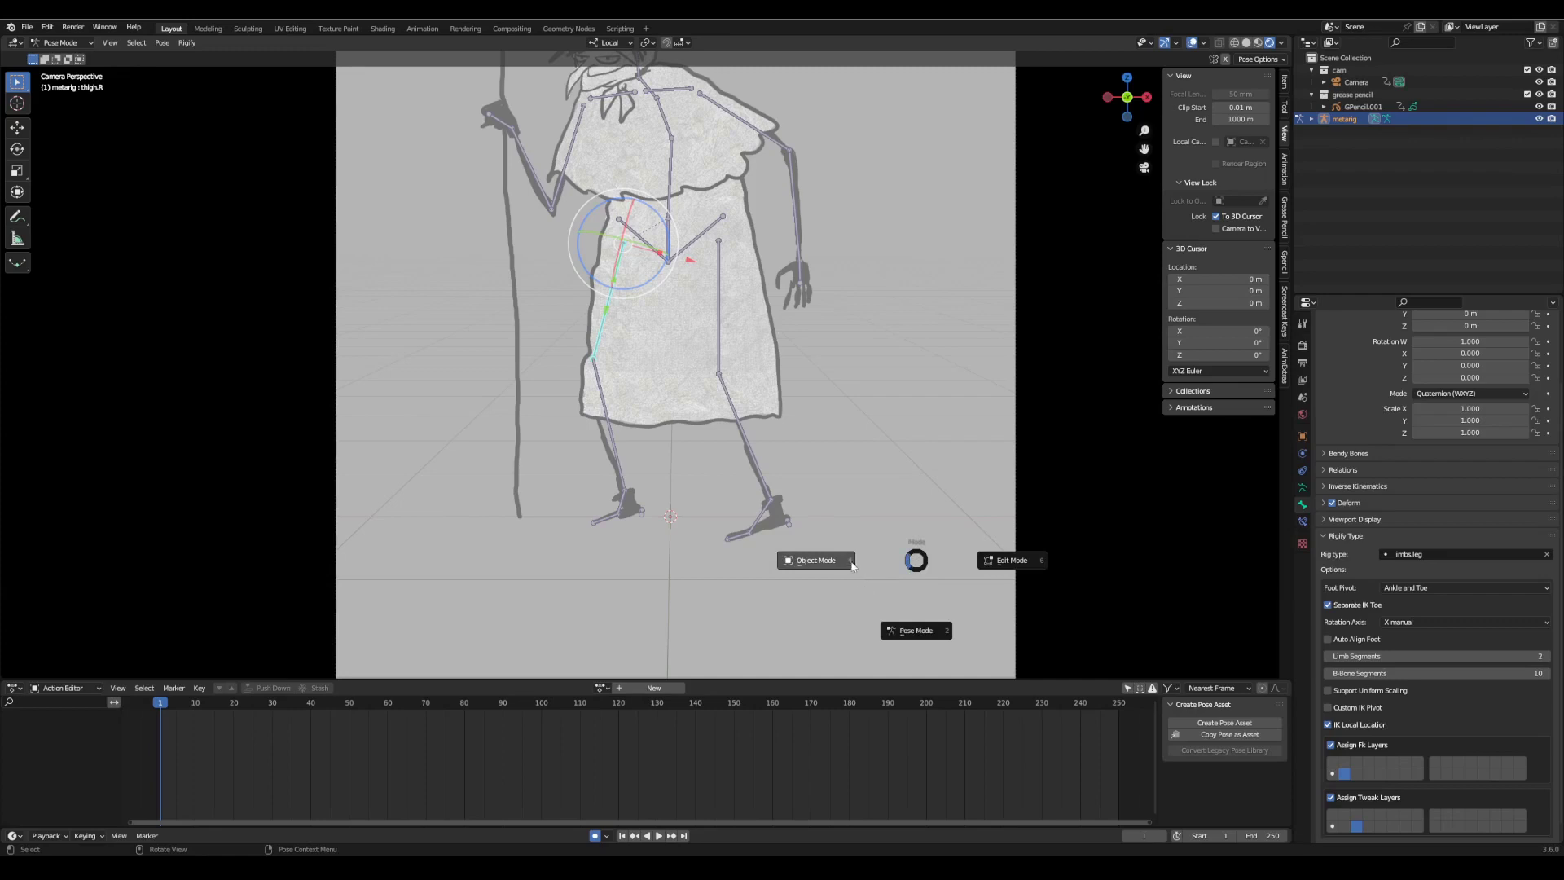
{"action": "key", "text": "ctrl+s"}
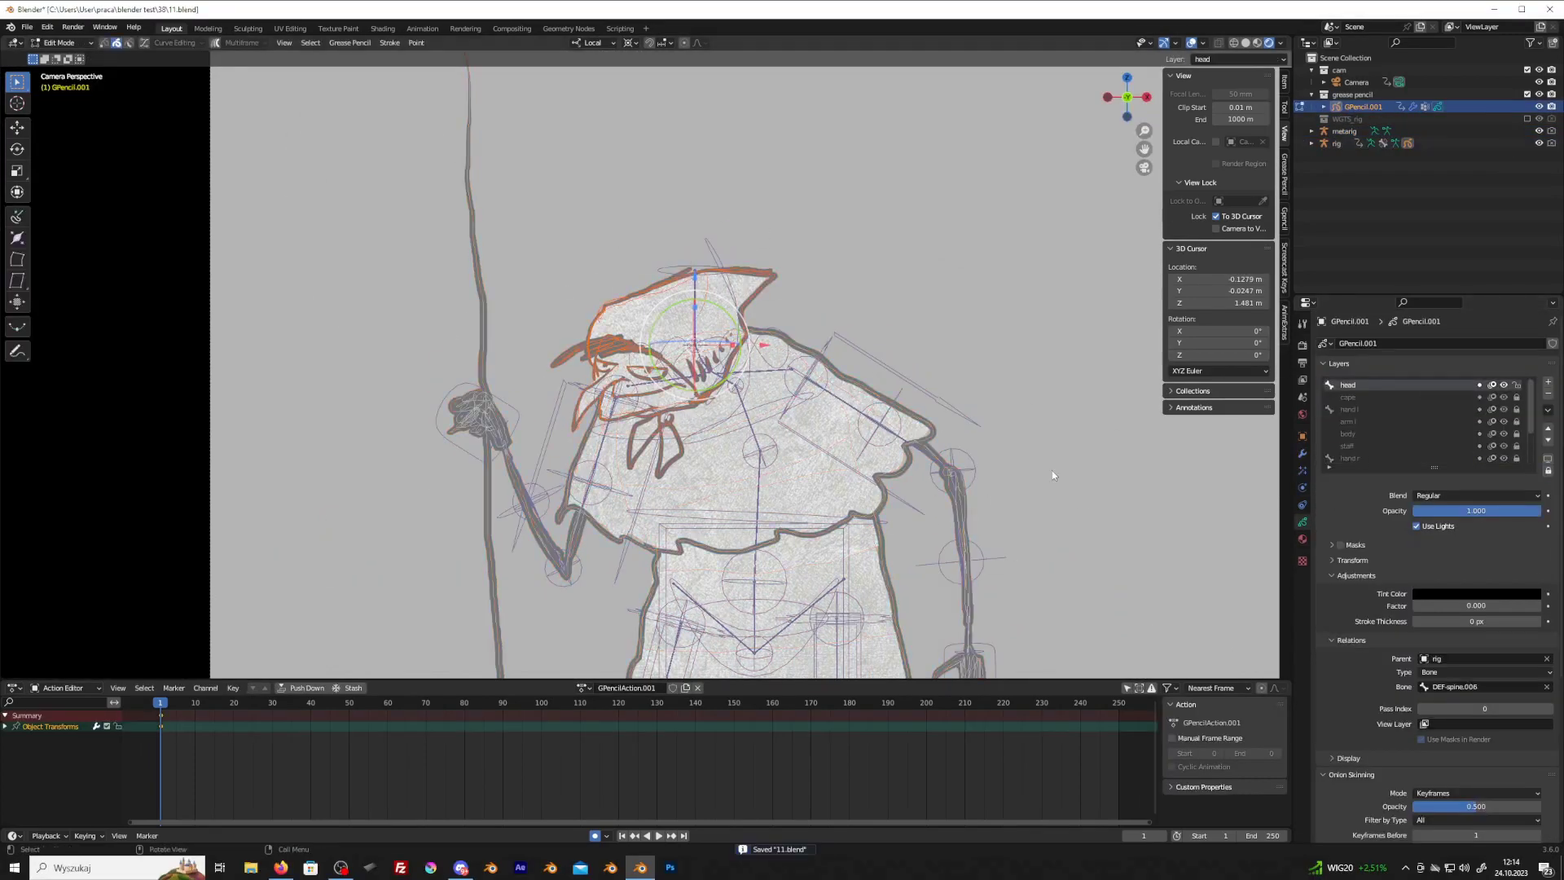
- Move the head layer's strokes into place above the cape
{"action": "key", "text": "g"}
{"action": "left_click", "coordinate": [1051, 447]}
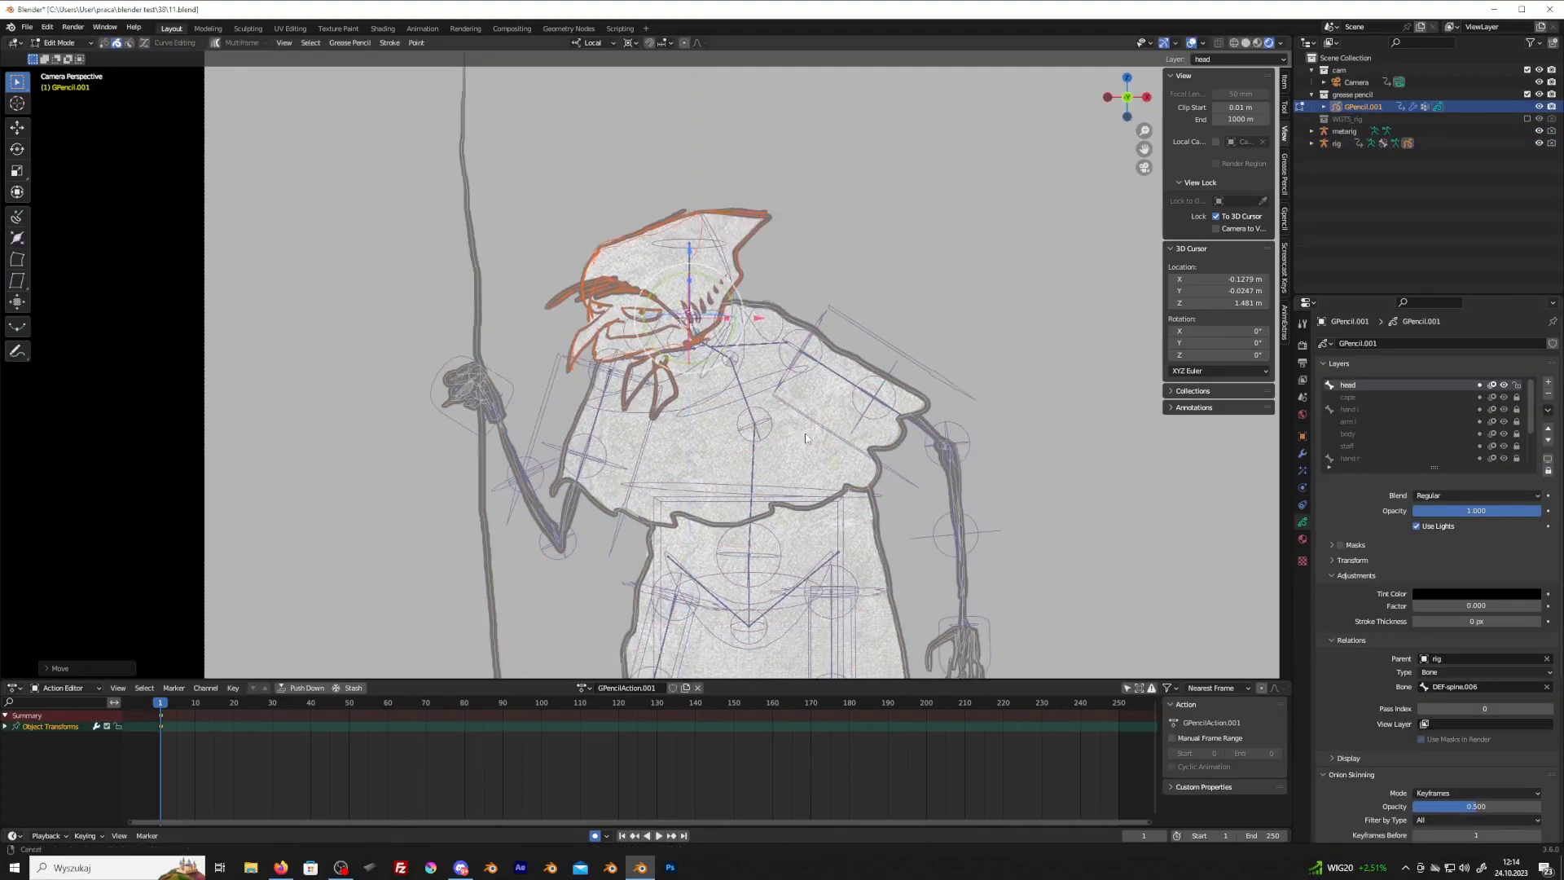
{"action": "middle_click_drag", "start_coordinate": [1051, 446], "coordinate": [1048, 310], "text": "shift"}
{"action": "middle_click_drag", "start_coordinate": [1047, 309], "coordinate": [1047, 375], "text": "ctrl"}
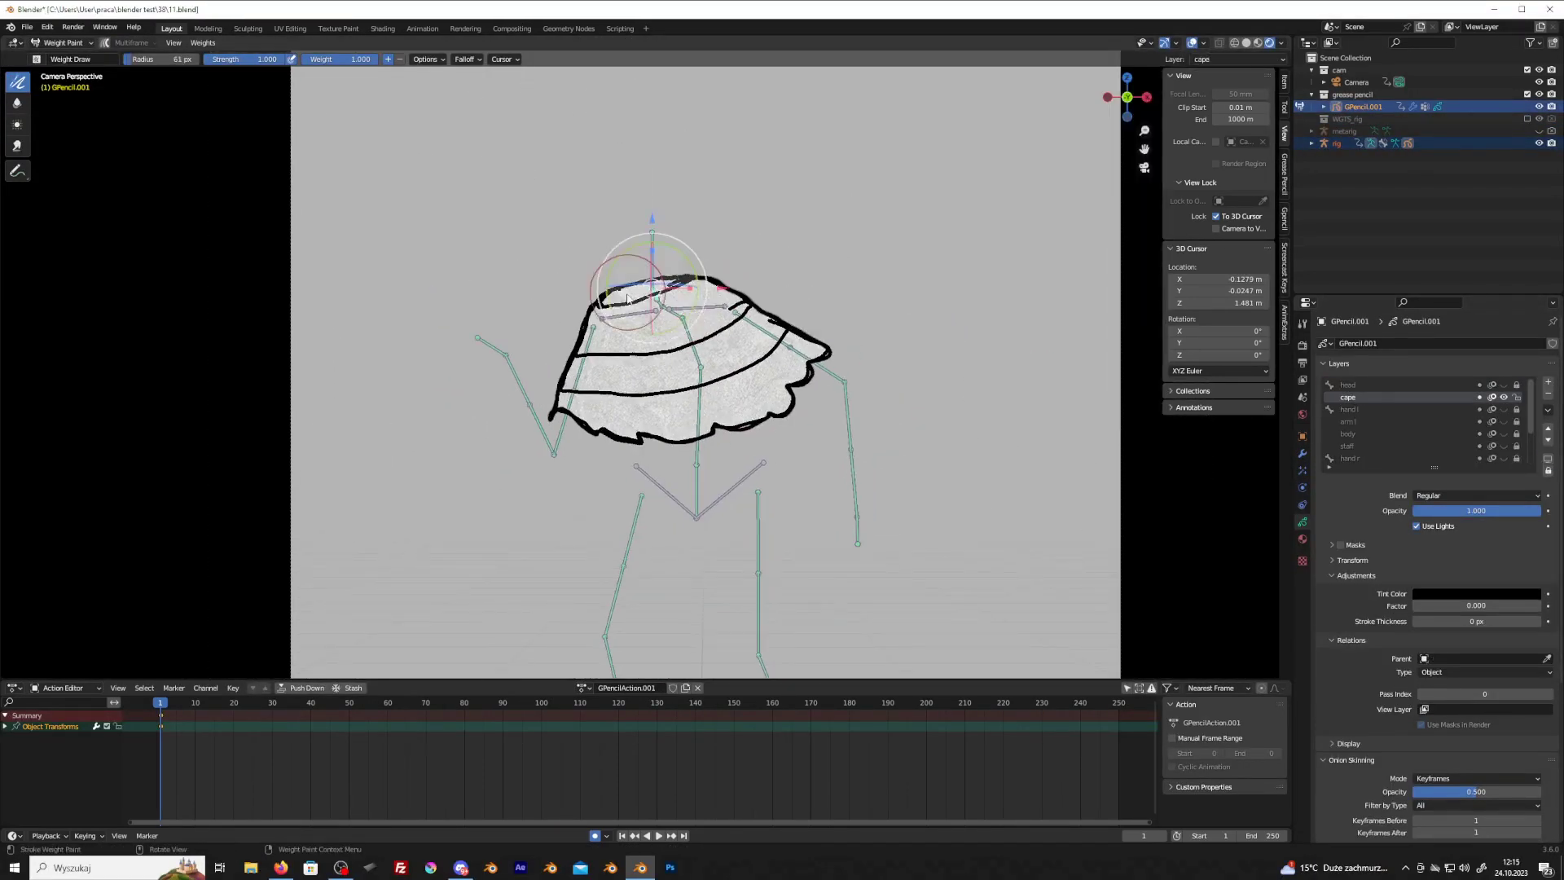
- Weight paint the upper edge of the cape layer for the rig's upper-body bones
{"action": "left_click_drag", "start_coordinate": [627, 298], "coordinate": [660, 303]}
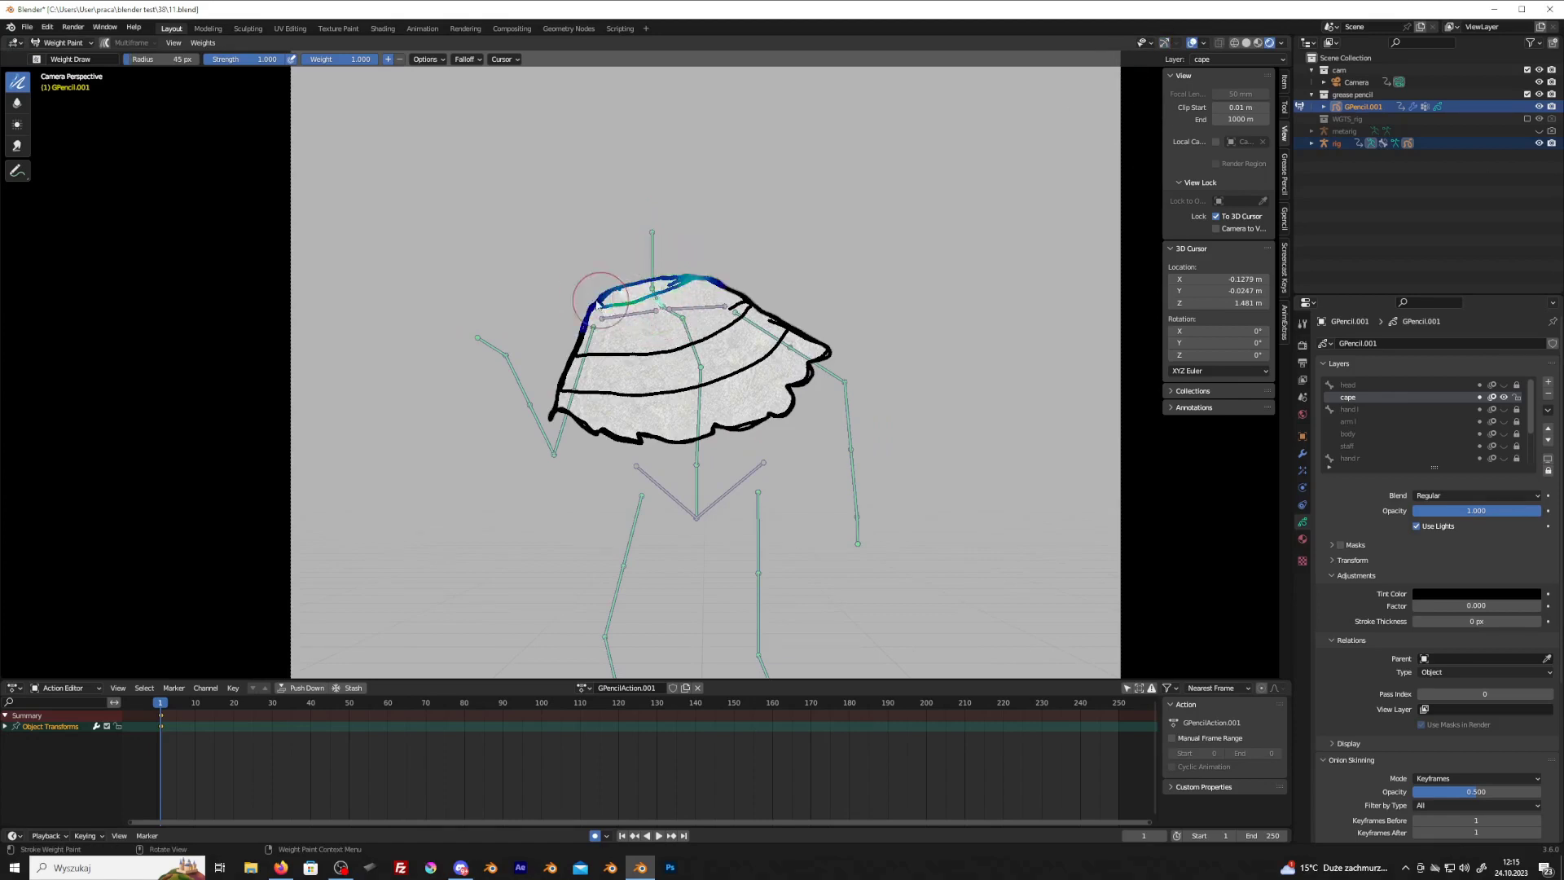
{"action": "left_click", "coordinate": [698, 309], "text": "ctrl"}
{"action": "left_click", "coordinate": [584, 360], "text": "ctrl"}
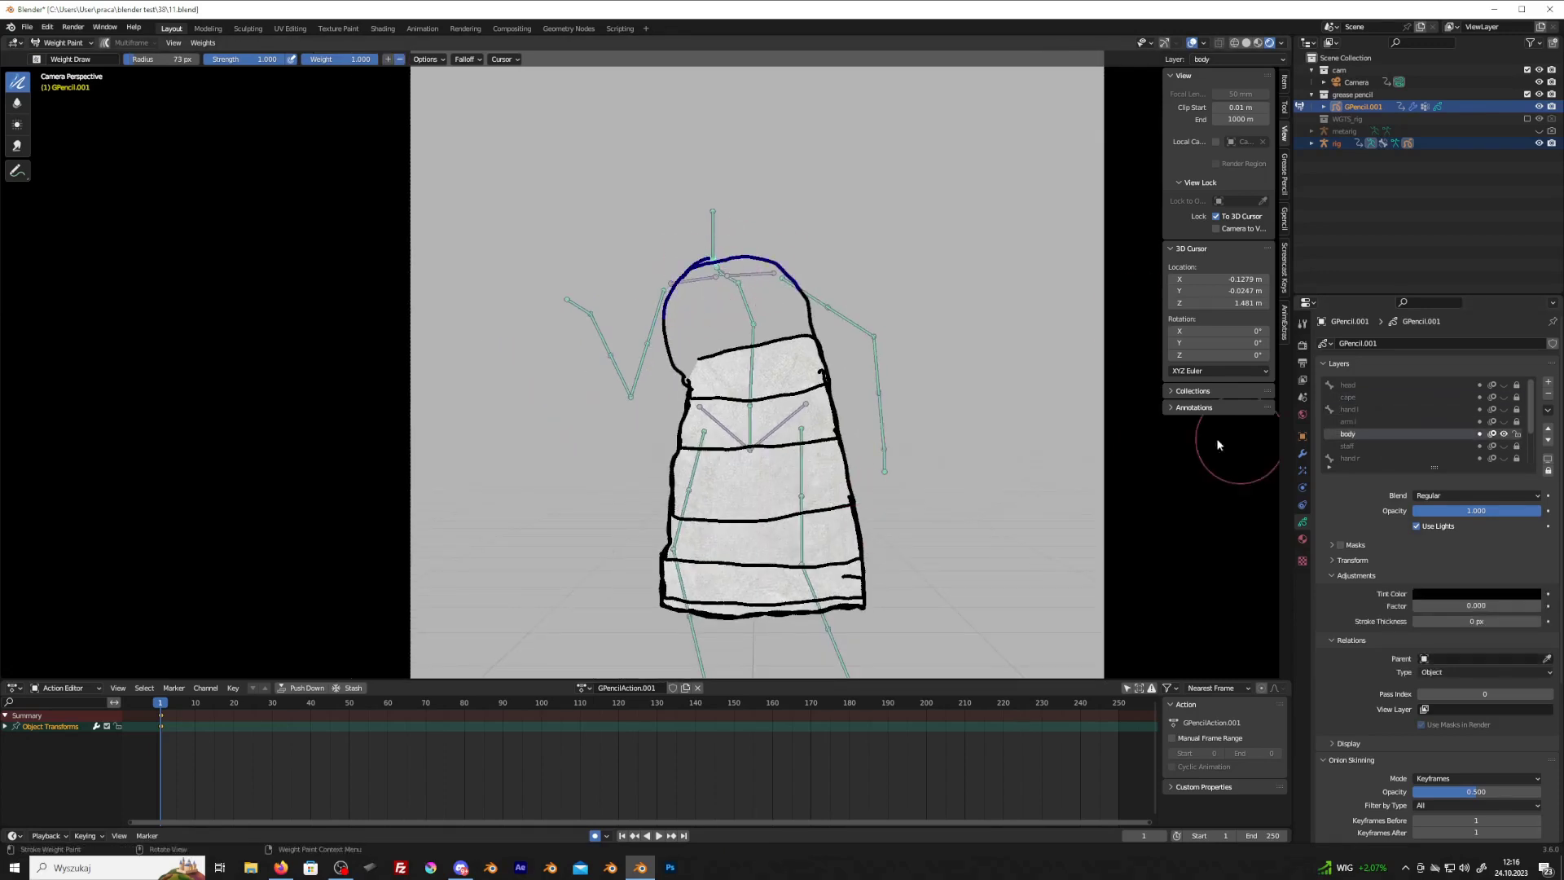
- Weight paint the body layer's strokes for the rig's spine and thigh bones
{"action": "left_click", "coordinate": [750, 425], "text": "ctrl"}
{"action": "middle_click_drag", "start_coordinate": [713, 431], "coordinate": [716, 387], "text": "shift"}
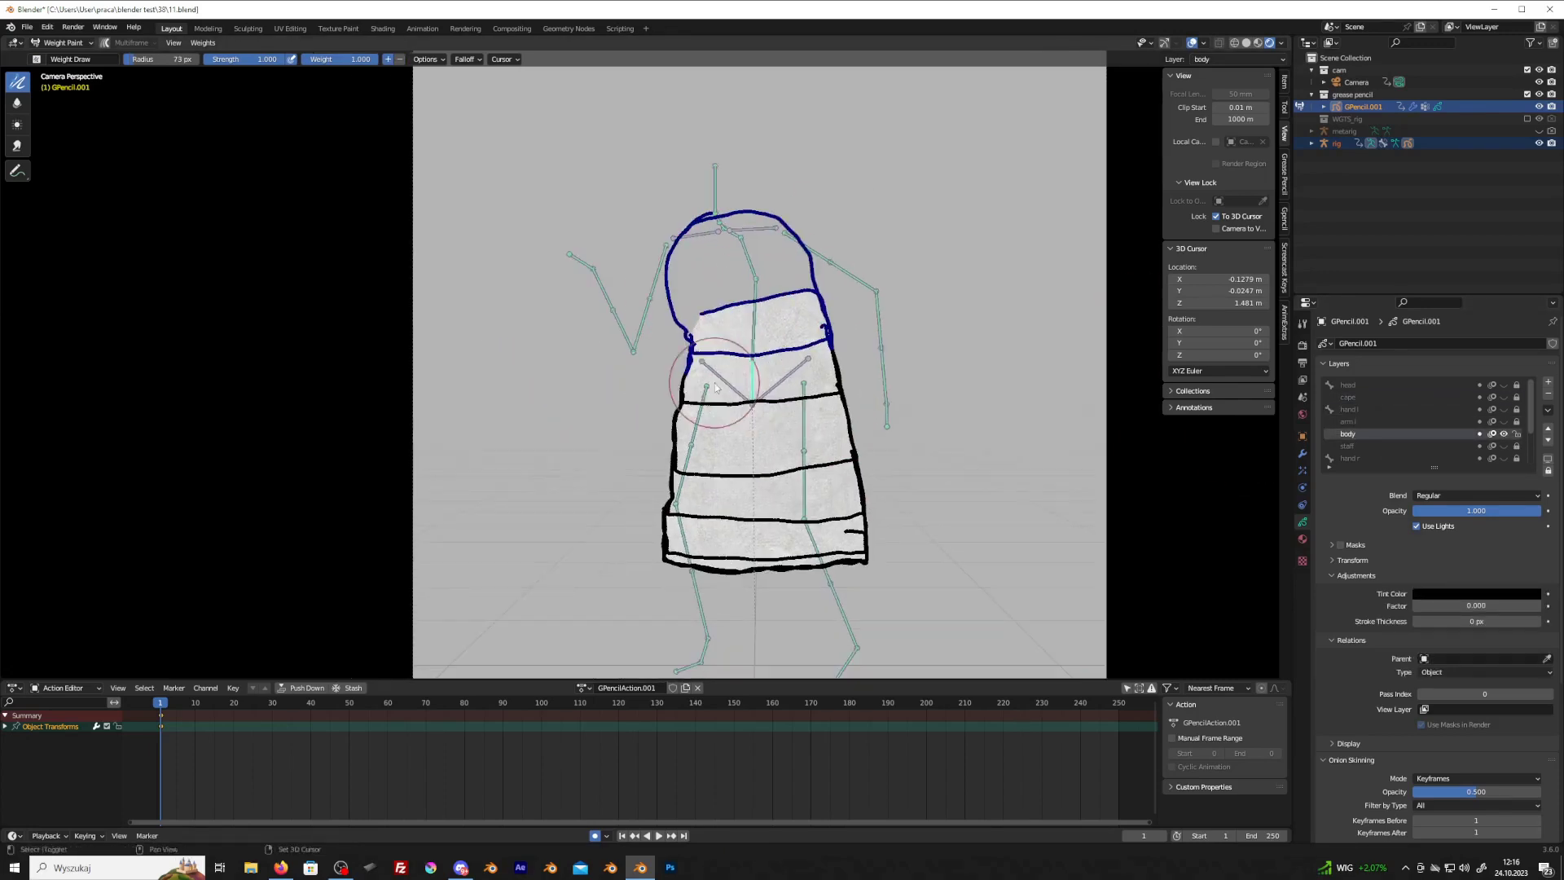
{"action": "left_click", "coordinate": [806, 469], "text": "ctrl"}
{"action": "middle_click_drag", "start_coordinate": [806, 468], "coordinate": [798, 404], "text": "shift"}
{"action": "mouse_move", "coordinate": [782, 411]}
{"action": "left_mouse_down"}
{"action": "mouse_move", "coordinate": [844, 421]}
{"action": "mouse_move", "coordinate": [752, 471]}
{"action": "mouse_move", "coordinate": [650, 473]}
{"action": "left_mouse_up"}
{"action": "left_click", "coordinate": [802, 474], "text": "ctrl"}
{"action": "left_click", "coordinate": [675, 409], "text": "ctrl"}
{"action": "left_click_drag", "start_coordinate": [666, 444], "coordinate": [671, 406]}
{"action": "left_click", "coordinate": [795, 419], "text": "ctrl"}
{"action": "left_click_drag", "start_coordinate": [831, 432], "coordinate": [757, 408]}
{"action": "middle_click_drag", "start_coordinate": [757, 408], "coordinate": [728, 531], "text": "shift"}
- Show and select the staff layer, parent it to a bone of the rig, and save the file
{"action": "key", "text": "ctrl+s"}
{"action": "left_click", "coordinate": [1504, 445]}
{"action": "left_click", "coordinate": [1355, 446]}
{"action": "middle_click_drag", "start_coordinate": [1338, 611], "coordinate": [1338, 542]}
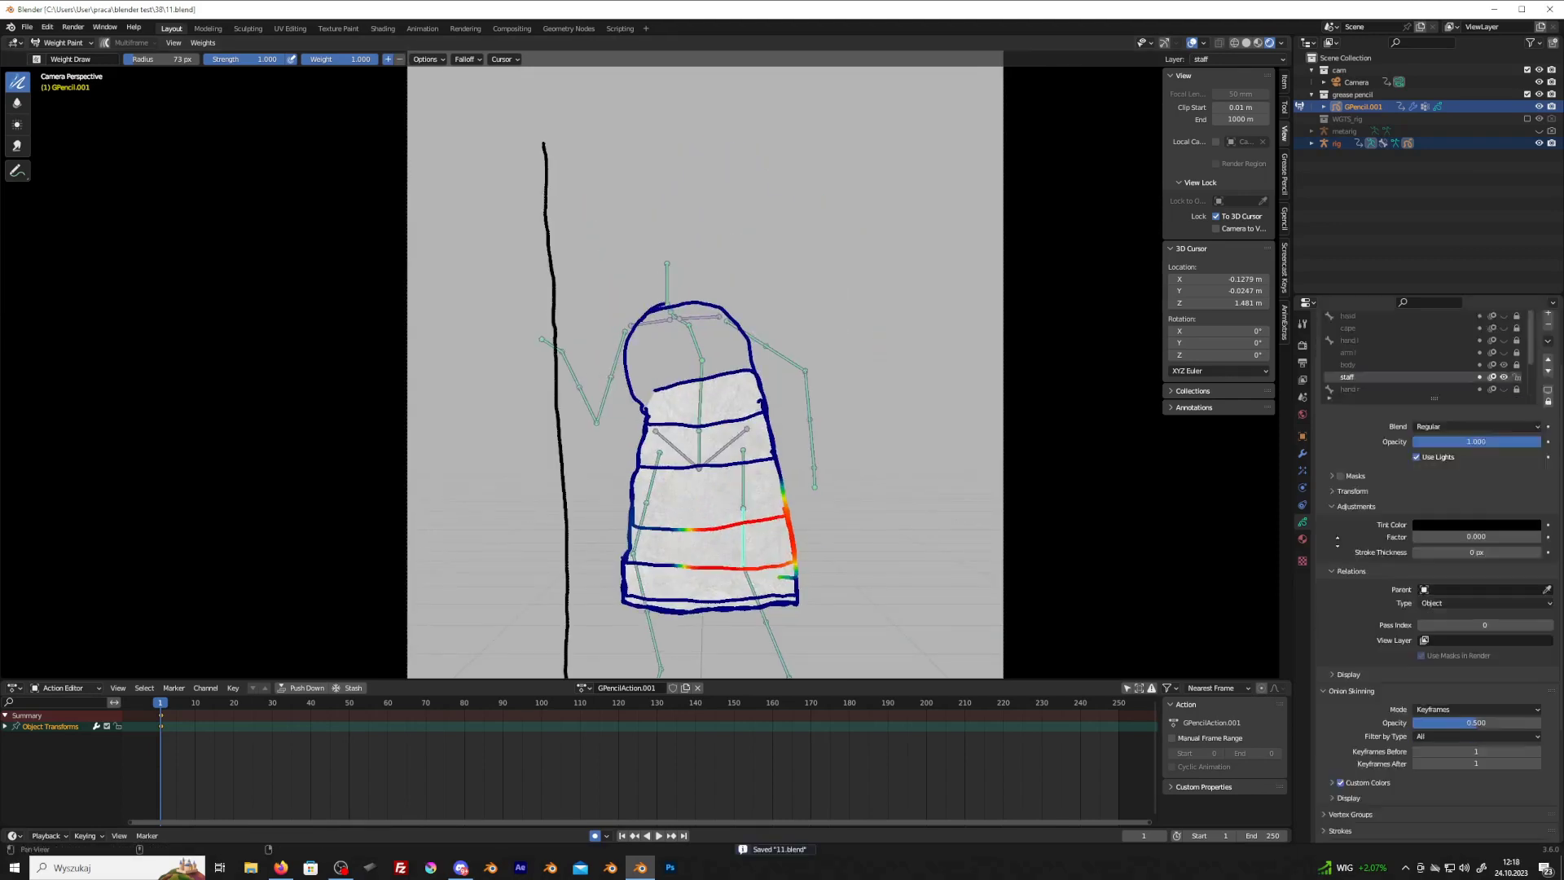
{"action": "left_click", "coordinate": [1476, 602]}
{"action": "left_click", "coordinate": [1476, 617]}
{"action": "left_click", "coordinate": [1477, 630]}
{"action": "key", "text": "ctrl+s"}
- Isolate the arm r layer and weight paint its upper part for the right upper-arm bone with a smaller 35 px brush
{"action": "scroll", "coordinate": [1503, 387], "scroll_direction": "down", "scroll_amount": 4}
{"action": "left_click", "coordinate": [1355, 366]}
{"action": "left_click", "coordinate": [1504, 366]}
{"action": "left_click_drag", "start_coordinate": [1504, 329], "coordinate": [1504, 342]}
{"action": "middle_click_drag", "start_coordinate": [566, 226], "coordinate": [575, 357], "text": "shift"}
{"action": "left_click", "coordinate": [575, 356], "text": "ctrl"}
{"action": "key", "text": "f"}
{"action": "left_click", "coordinate": [573, 356]}
{"action": "middle_click_drag", "start_coordinate": [554, 414], "coordinate": [545, 379], "text": "ctrl"}
{"action": "left_click_drag", "start_coordinate": [571, 379], "coordinate": [609, 167]}
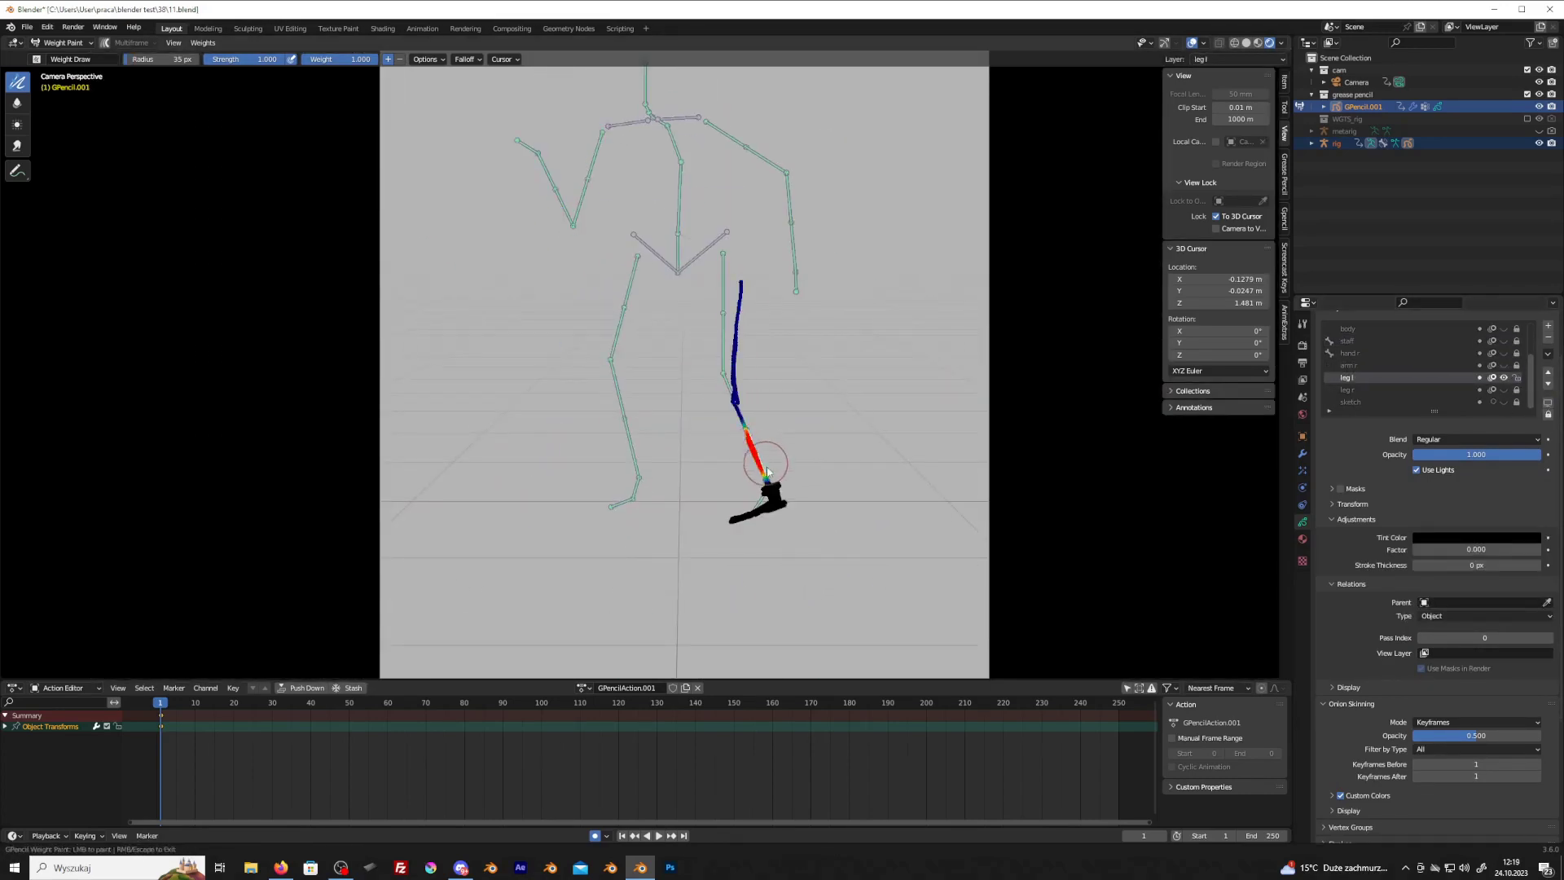
- Weight paint the remaining arm r layer strokes for the rig's right arm bones
{"action": "scroll", "coordinate": [767, 471], "scroll_direction": "up", "scroll_amount": 6}
{"action": "left_click_drag", "start_coordinate": [844, 492], "coordinate": [762, 526]}
{"action": "left_click_drag", "start_coordinate": [721, 220], "coordinate": [798, 444]}
- Make the leg layers editable and weight paint their strokes for the rig's leg bones
{"action": "left_click", "coordinate": [1516, 378]}
{"action": "left_click", "coordinate": [1516, 389]}
{"action": "left_click", "coordinate": [1504, 389]}
{"action": "middle_click_drag", "start_coordinate": [505, 245], "coordinate": [652, 551], "text": "shift"}
{"action": "scroll", "coordinate": [652, 551], "scroll_direction": "down", "scroll_amount": 3}
{"action": "left_click_drag", "start_coordinate": [645, 322], "coordinate": [614, 454]}
{"action": "middle_click_drag", "start_coordinate": [614, 505], "coordinate": [624, 204], "text": "shift"}
{"action": "left_click", "coordinate": [650, 338], "text": "ctrl"}
{"action": "left_click_drag", "start_coordinate": [623, 326], "coordinate": [684, 482]}
{"action": "left_click", "coordinate": [677, 541], "text": "ctrl"}
{"action": "left_click_drag", "start_coordinate": [710, 544], "coordinate": [684, 562]}
{"action": "right_click", "coordinate": [640, 576]}
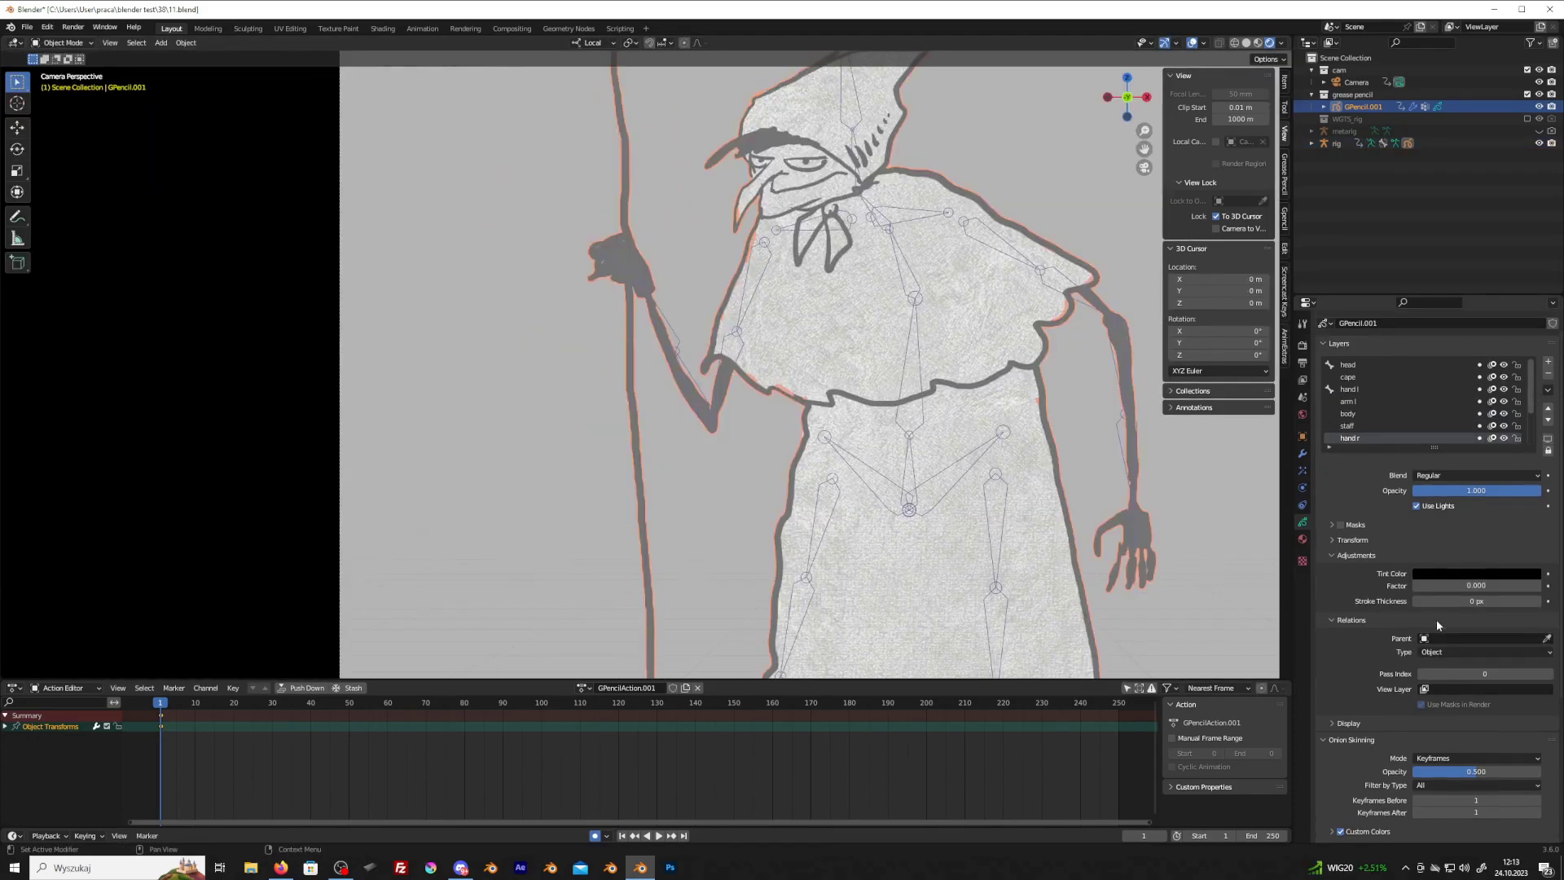
- Parent the hand r layer to the rig's DEF-hand.R bone with the Bone parent type
{"action": "left_click", "coordinate": [1467, 638]}
{"action": "left_click", "coordinate": [1451, 694]}
{"action": "left_click", "coordinate": [1455, 652]}
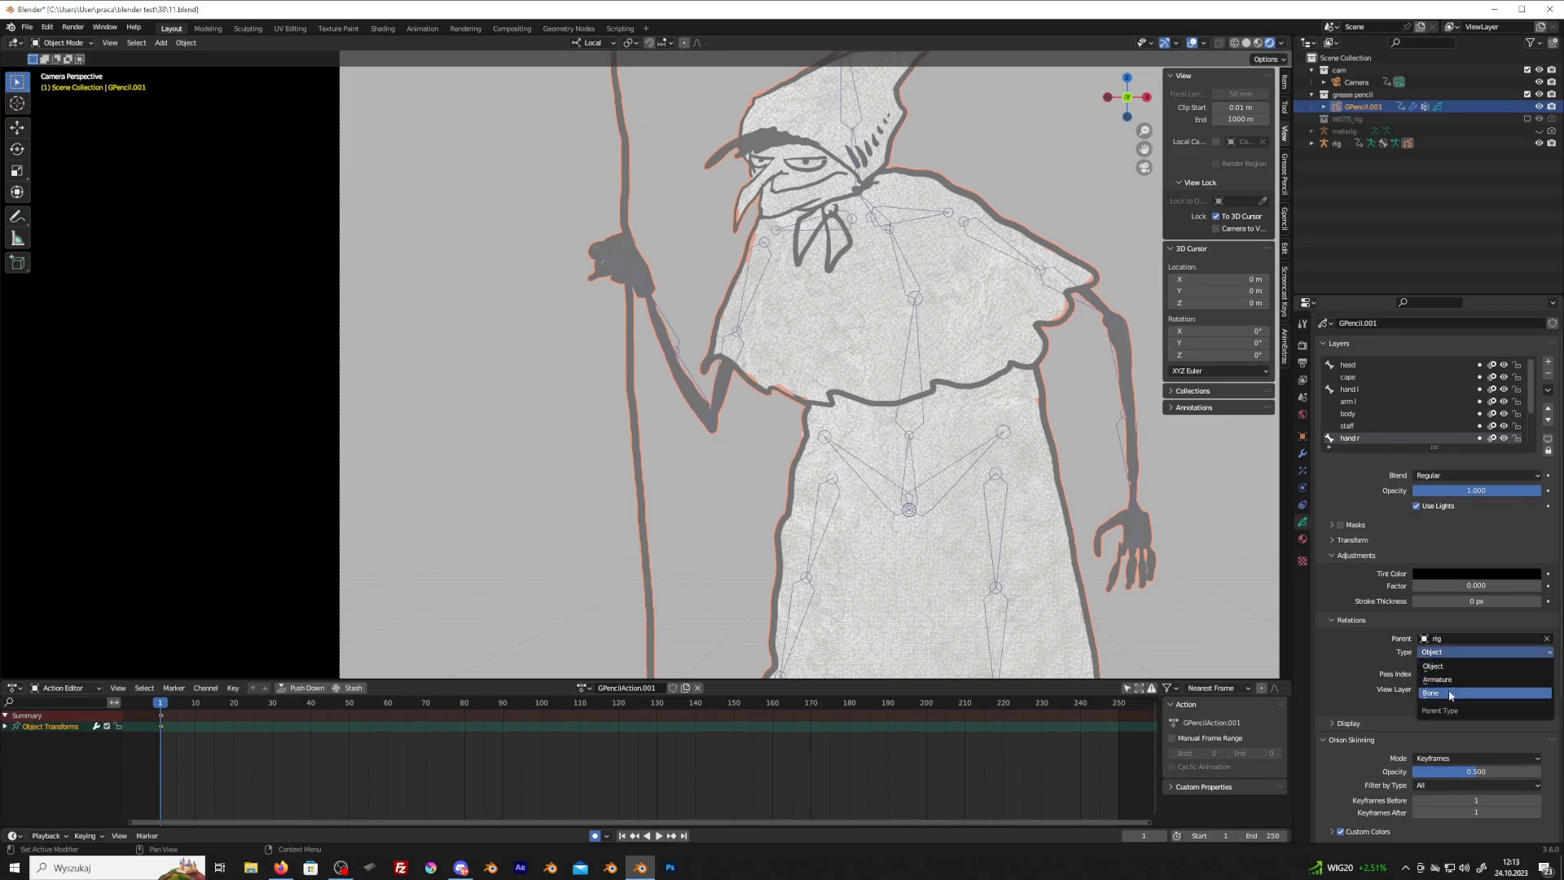
{"action": "left_click", "coordinate": [1450, 694]}
{"action": "left_click", "coordinate": [1442, 667]}
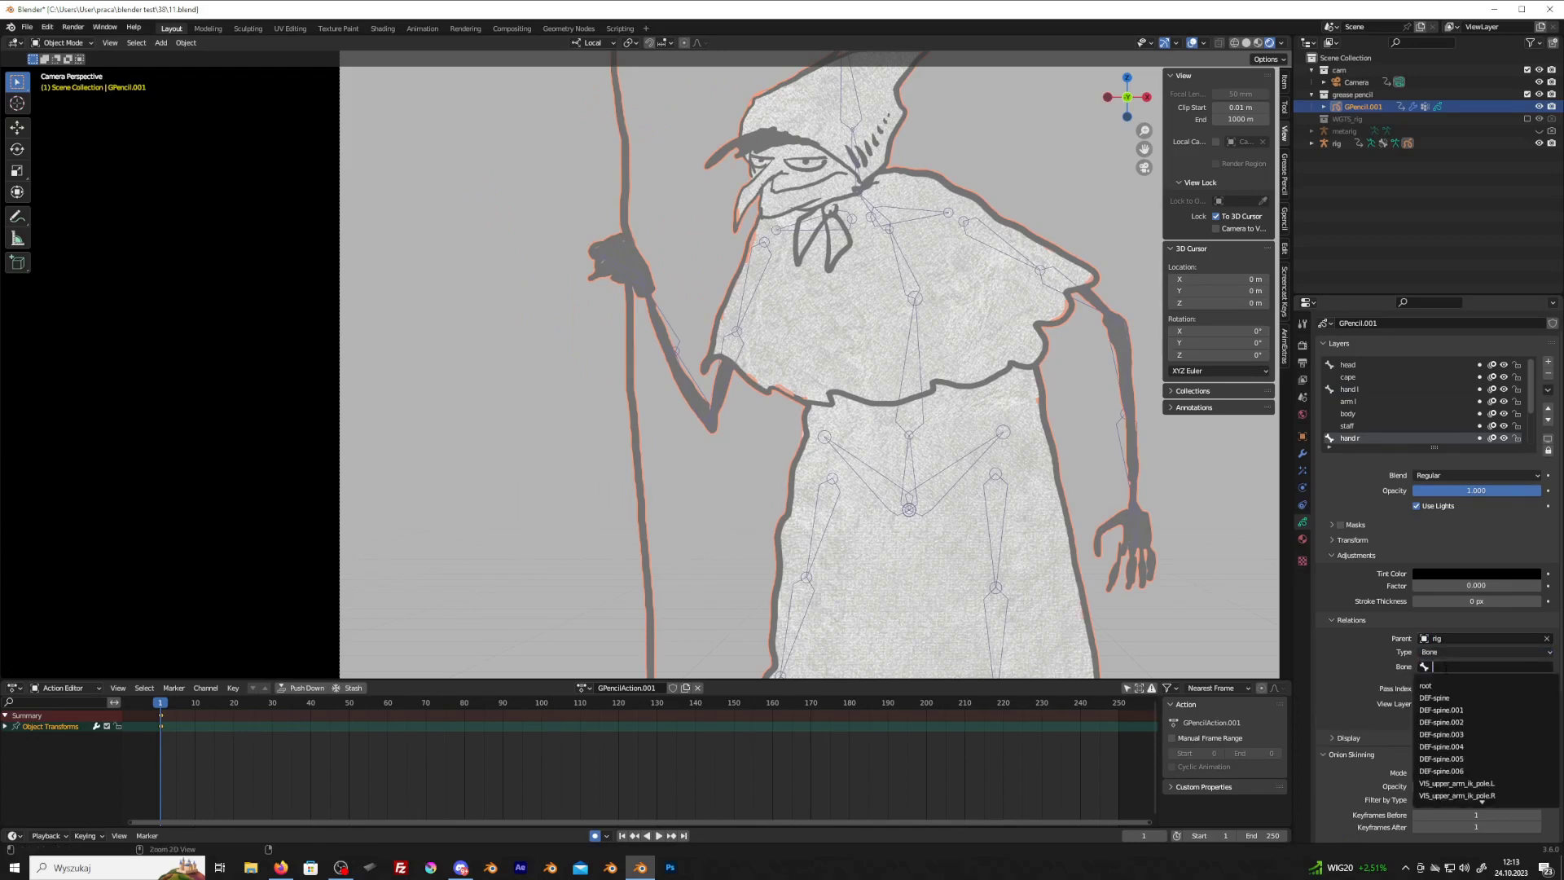
{"action": "type", "text": "DEF-hand.L"}
{"action": "key", "text": "Return"}
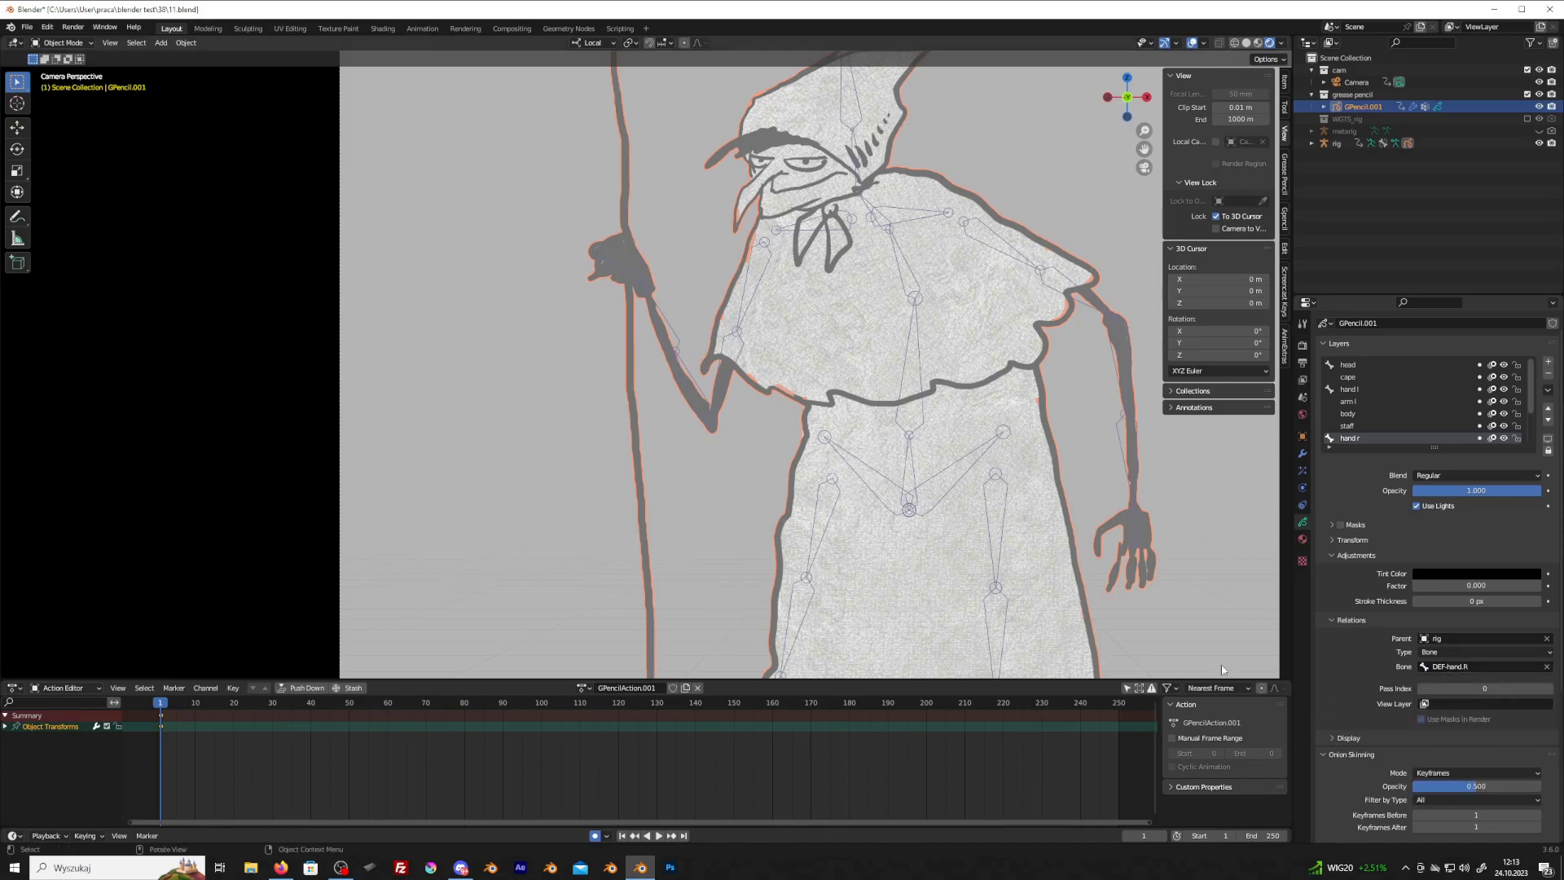
{"action": "scroll", "coordinate": [923, 559], "scroll_direction": "down", "scroll_amount": 5}
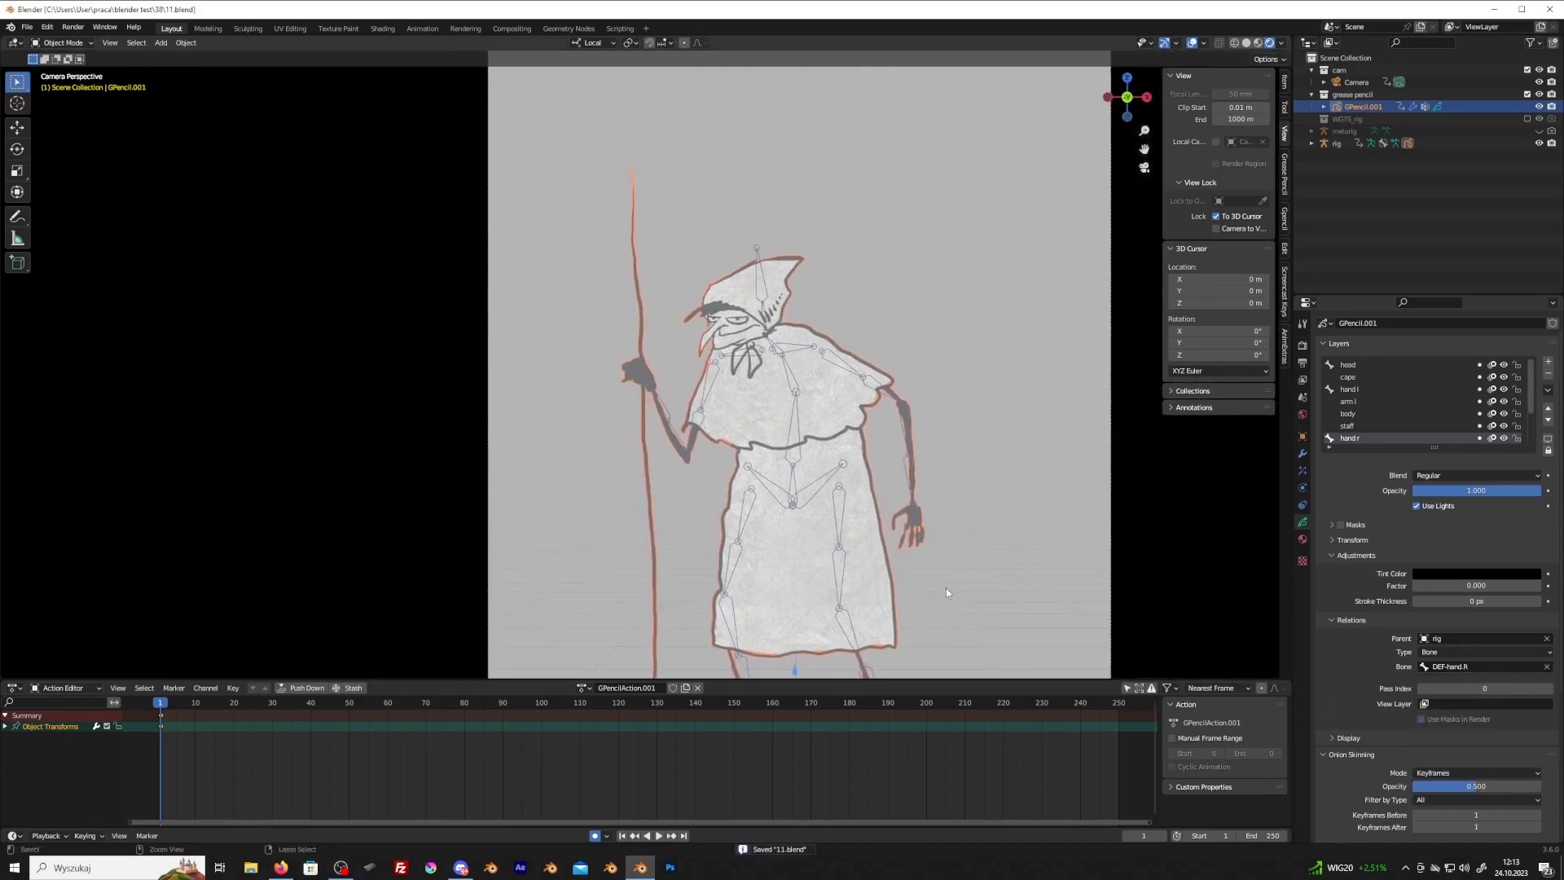
{"action": "scroll", "coordinate": [928, 530], "scroll_direction": "up", "scroll_amount": 2}
- Step through the mouth-shape frames and select the mouth layer's keyframes in the timeline
{"action": "key", "text": "ctrl+Tab"}
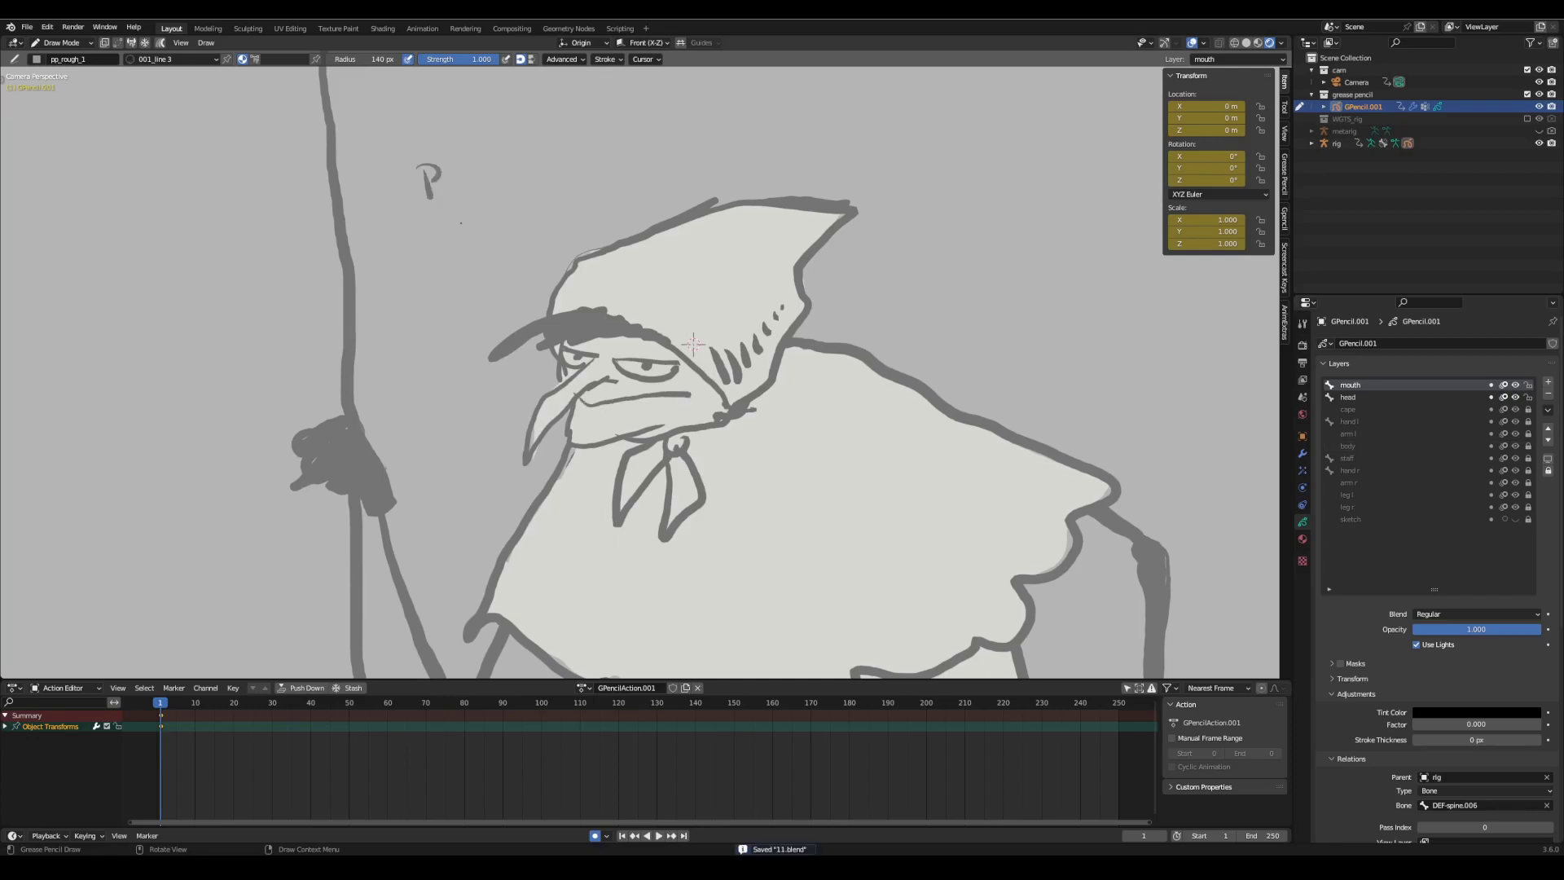
{"action": "key", "text": "Right"}
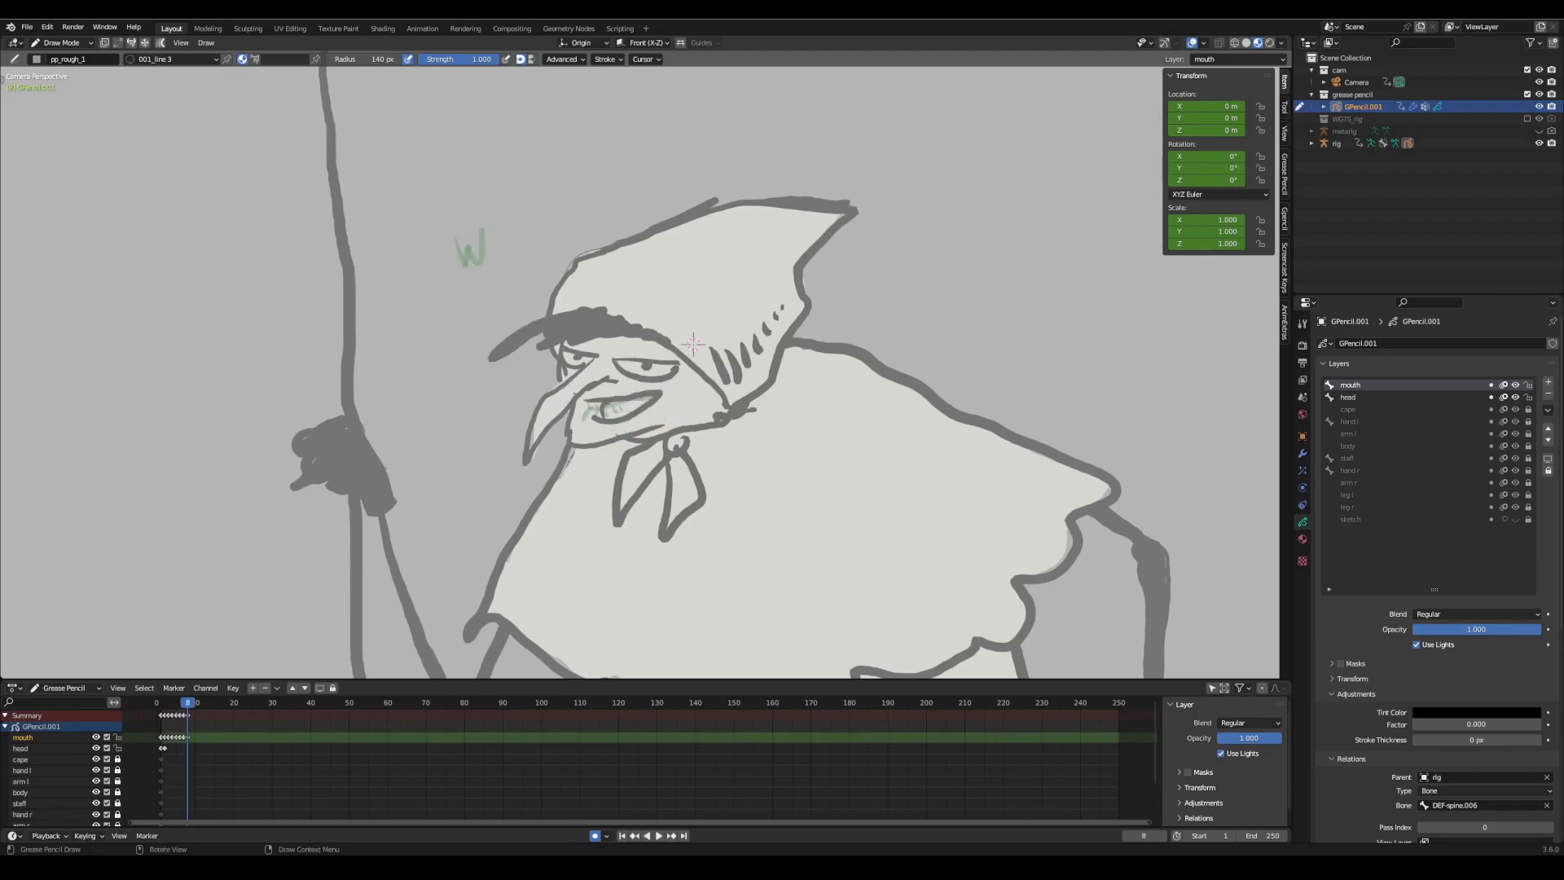
{"action": "left_click_drag", "start_coordinate": [172, 708], "coordinate": [163, 741]}
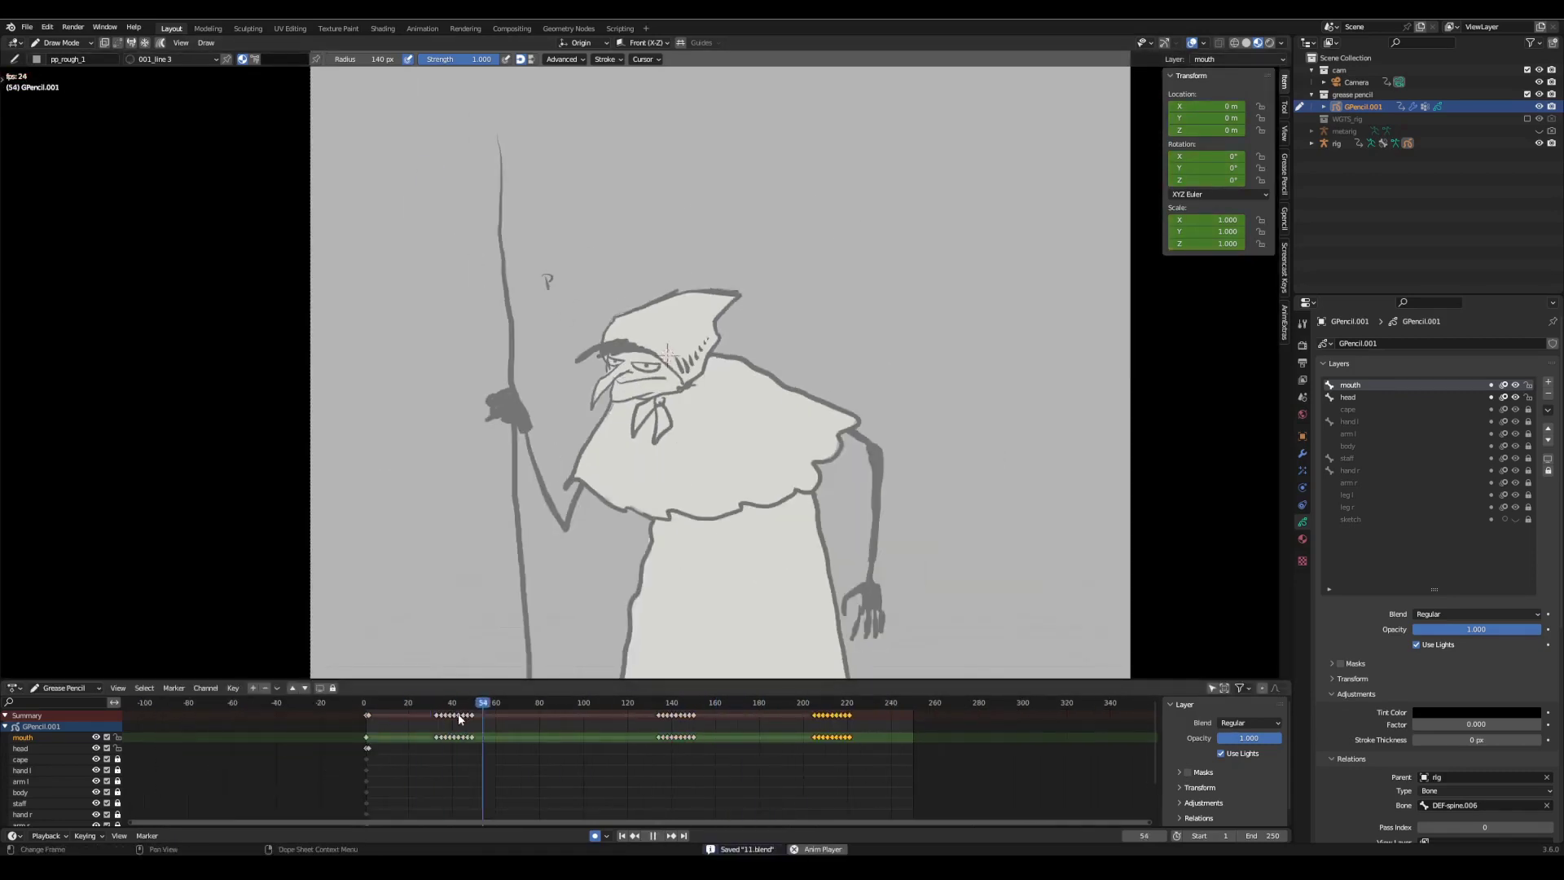
- Create an eyes layer between the mouth and head layers and save the file
{"action": "left_click", "coordinate": [1548, 410]}
{"action": "left_click", "coordinate": [1471, 412]}
{"action": "scroll", "coordinate": [818, 440], "scroll_direction": "up", "scroll_amount": 6}
{"action": "key", "text": "ctrl+s"}
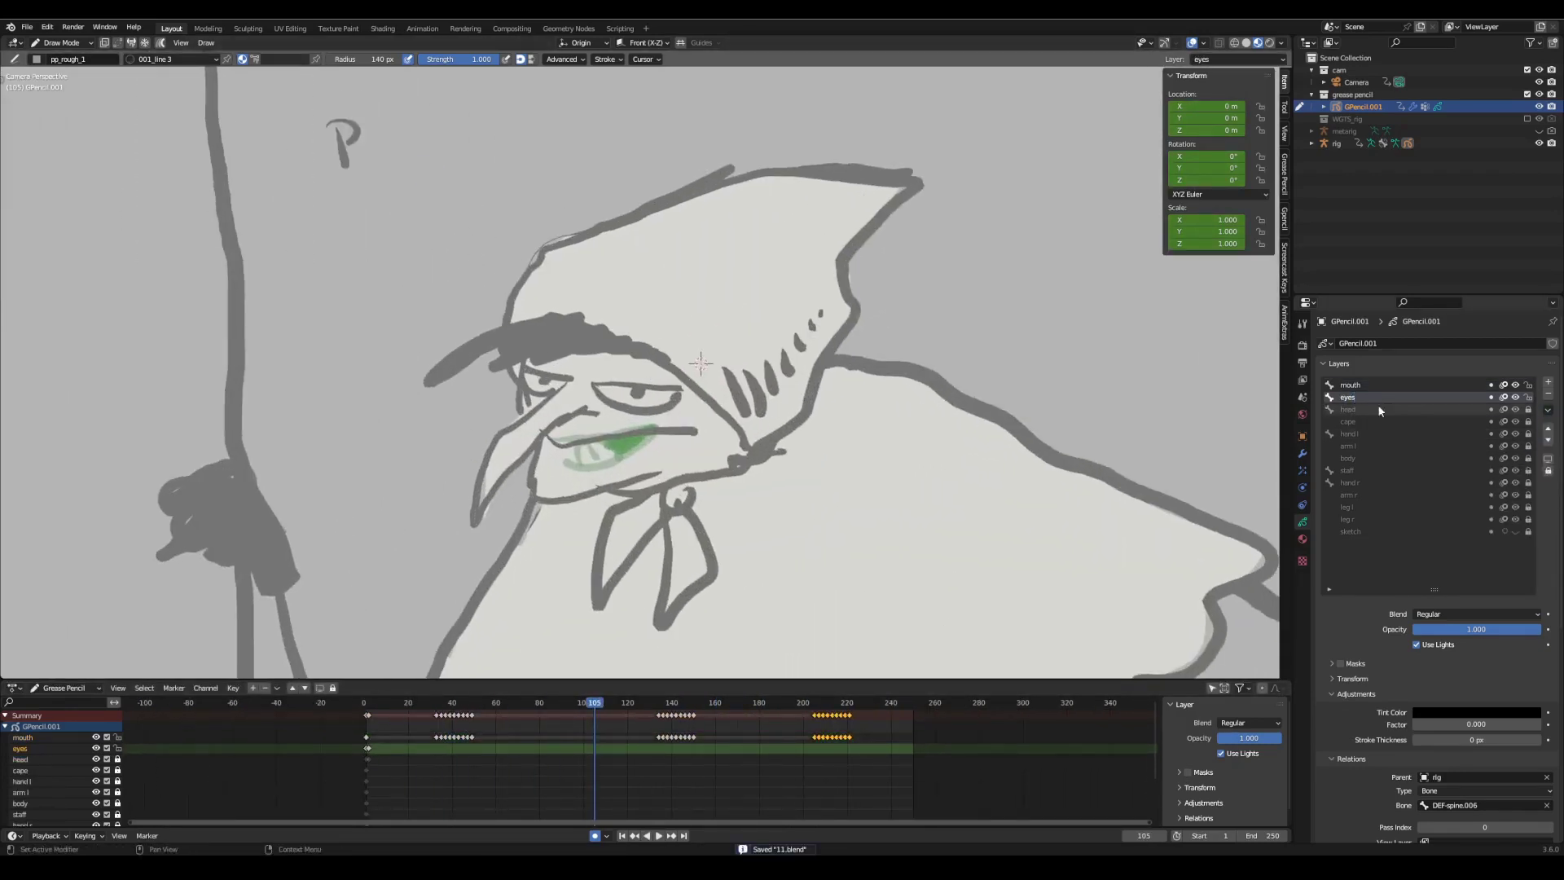
- Select both eyes' strokes in the head layer, move them to the eyes layer, and save the file
{"action": "left_click", "coordinate": [1380, 409]}
{"action": "key", "text": "Tab"}
{"action": "left_click_drag", "start_coordinate": [613, 376], "coordinate": [664, 408]}
{"action": "left_click_drag", "start_coordinate": [529, 371], "coordinate": [557, 391], "text": "shift"}
{"action": "key", "text": "m"}
{"action": "left_click", "coordinate": [1467, 397]}
{"action": "key", "text": "Tab"}
{"action": "key", "text": "ctrl+s"}
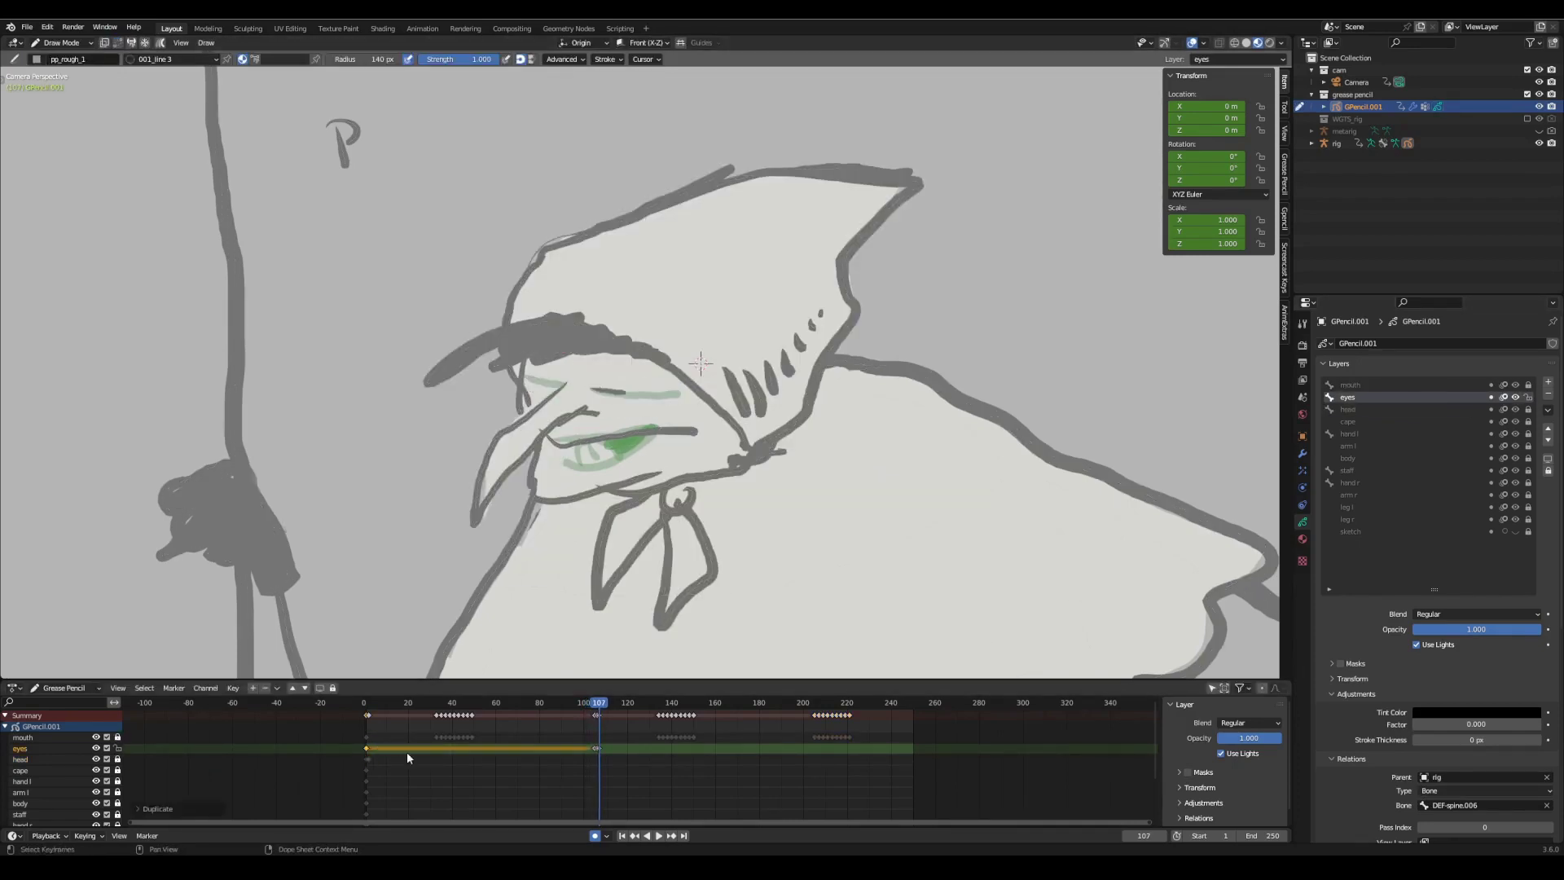
- Duplicate the eyes layer's frame 1 keyframe and place the copy at frame 109 to end the blink
{"action": "left_click", "coordinate": [366, 703]}
{"action": "key", "text": "shift+d"}
{"action": "left_click", "coordinate": [611, 772]}
{"action": "scroll", "coordinate": [635, 770], "scroll_direction": "up", "scroll_amount": 6}
{"action": "left_click", "coordinate": [534, 703]}
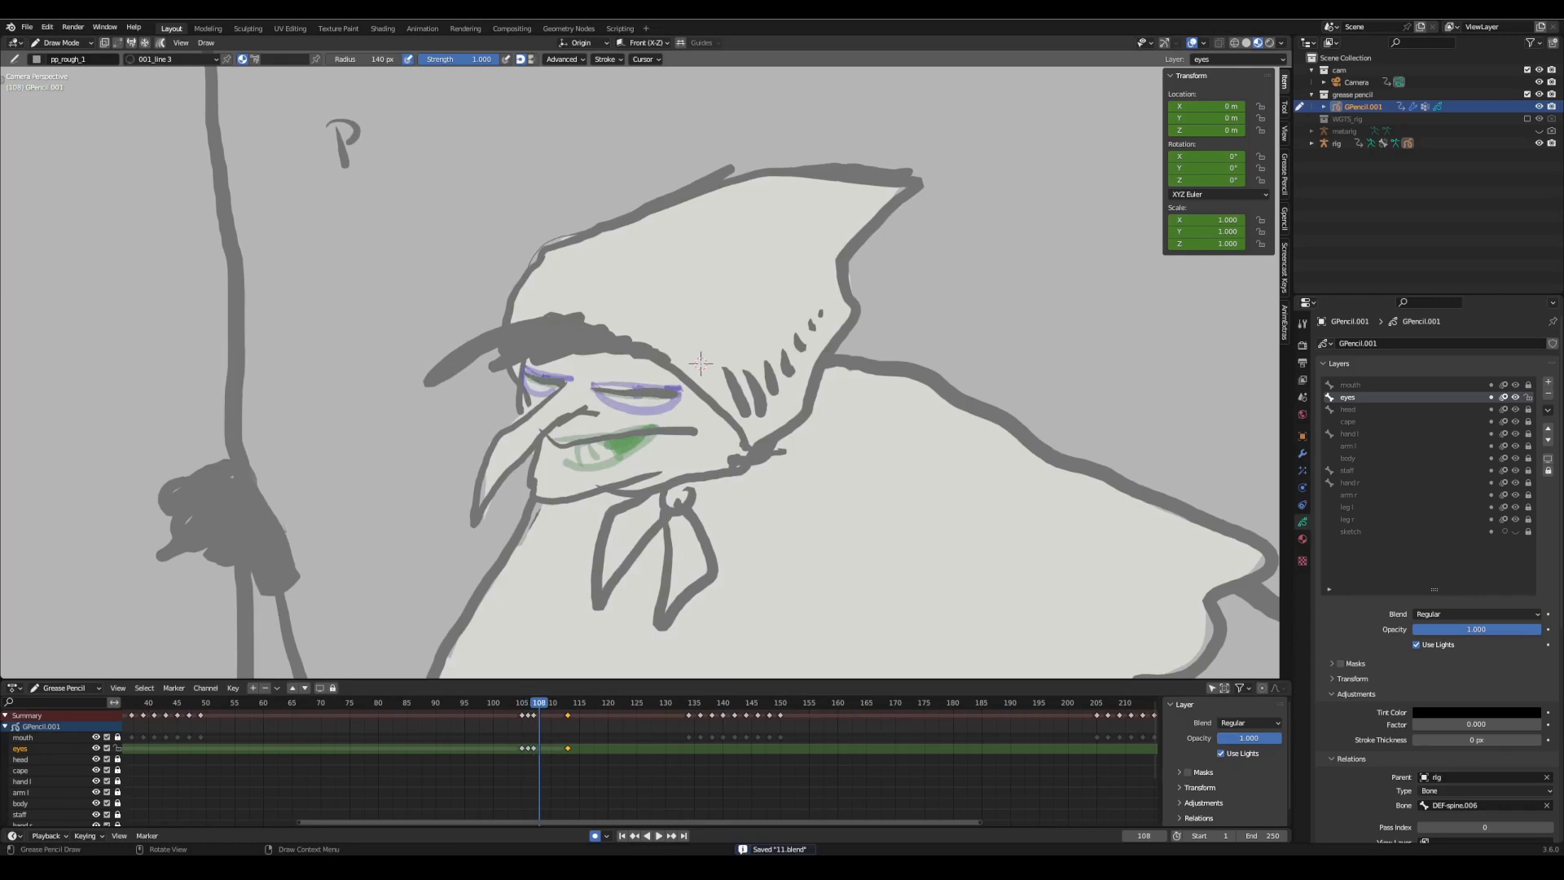
{"action": "left_click_drag", "start_coordinate": [568, 751], "coordinate": [545, 749]}
- Duplicate the eyes layer's blink keyframes to other points along the timeline and play back the animation
{"action": "left_click_drag", "start_coordinate": [514, 741], "coordinate": [555, 755]}
{"action": "scroll", "coordinate": [699, 456], "scroll_direction": "down", "scroll_amount": 4}
{"action": "left_click_drag", "start_coordinate": [551, 702], "coordinate": [698, 702]}
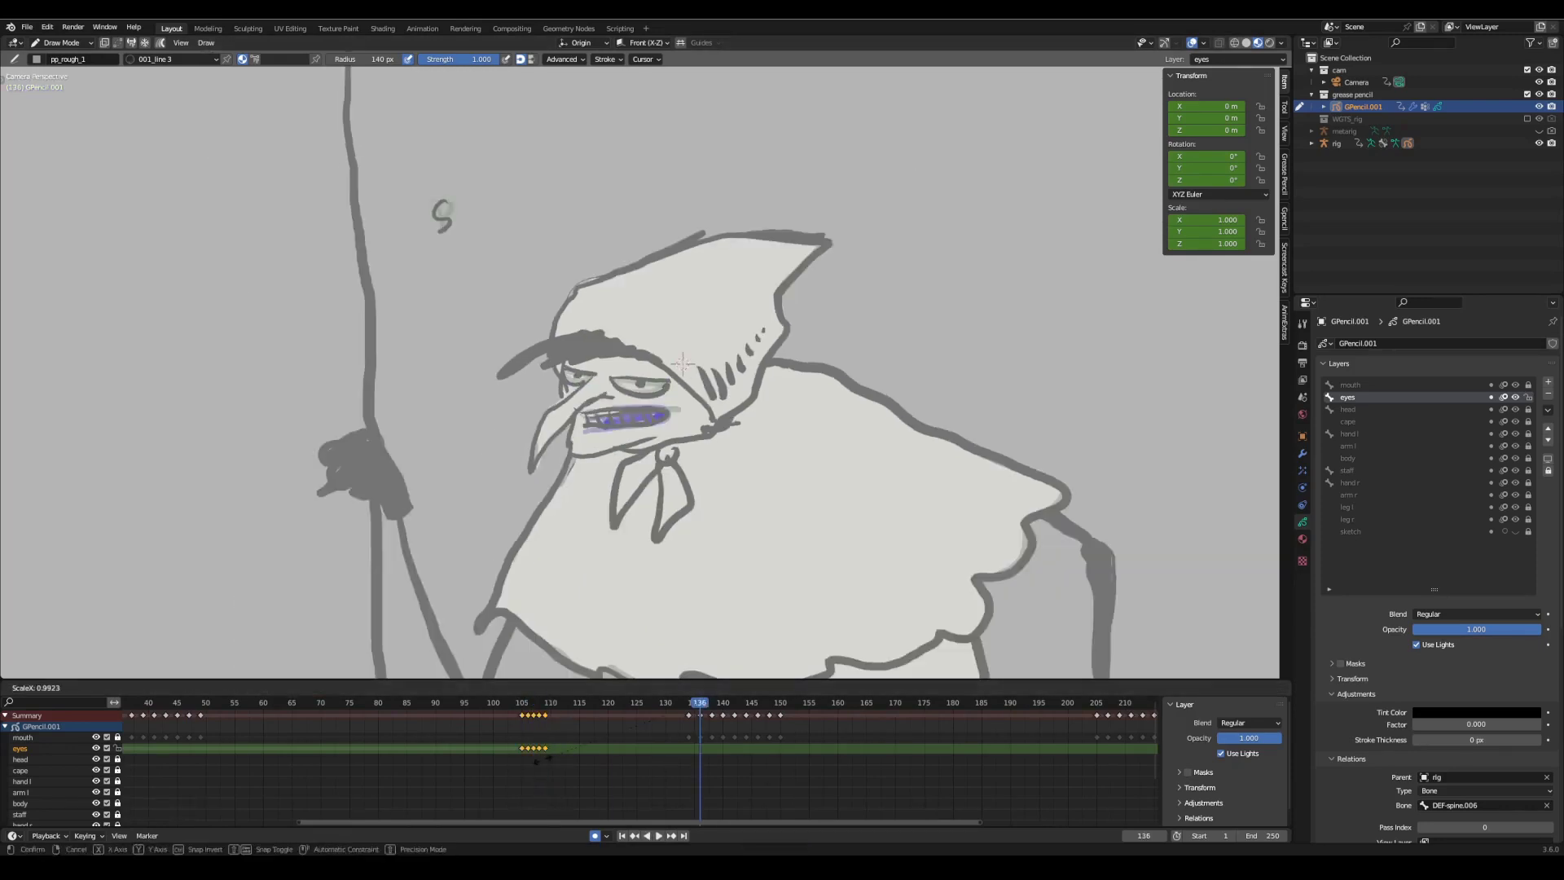
{"action": "scroll", "coordinate": [587, 789], "scroll_direction": "down", "scroll_amount": 6}
{"action": "key", "text": "shift+d"}
{"action": "key", "text": "space"}
{"action": "key", "text": "Home"}
{"action": "key", "text": "space"}
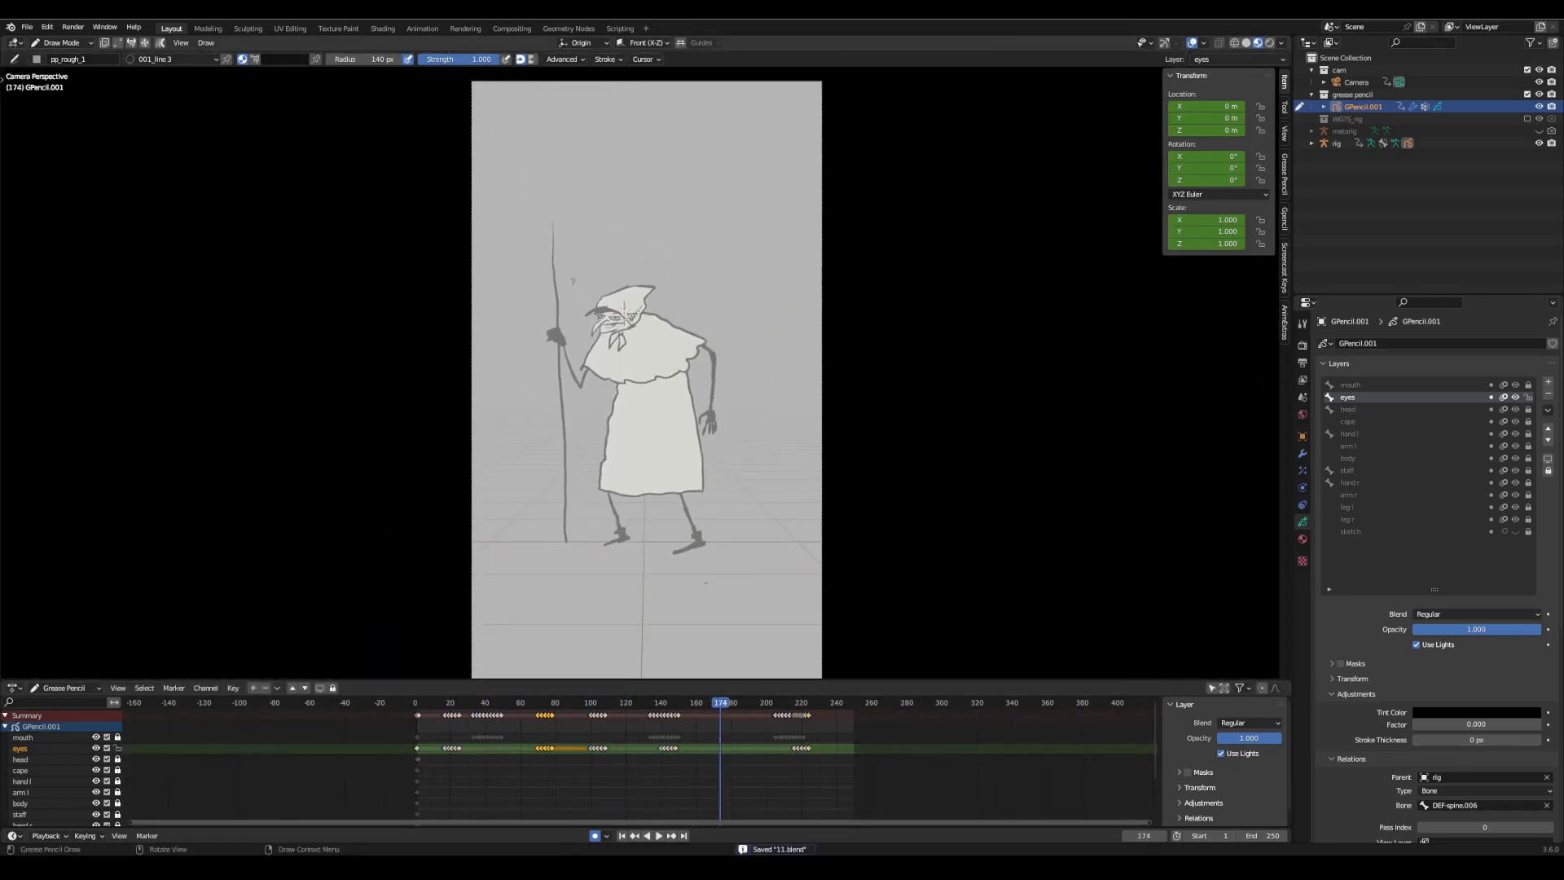
- Select the rig and switch it to Pose Mode
{"action": "scroll", "coordinate": [681, 408], "scroll_direction": "up", "scroll_amount": 1}
{"action": "key", "text": "ctrl+Tab"}
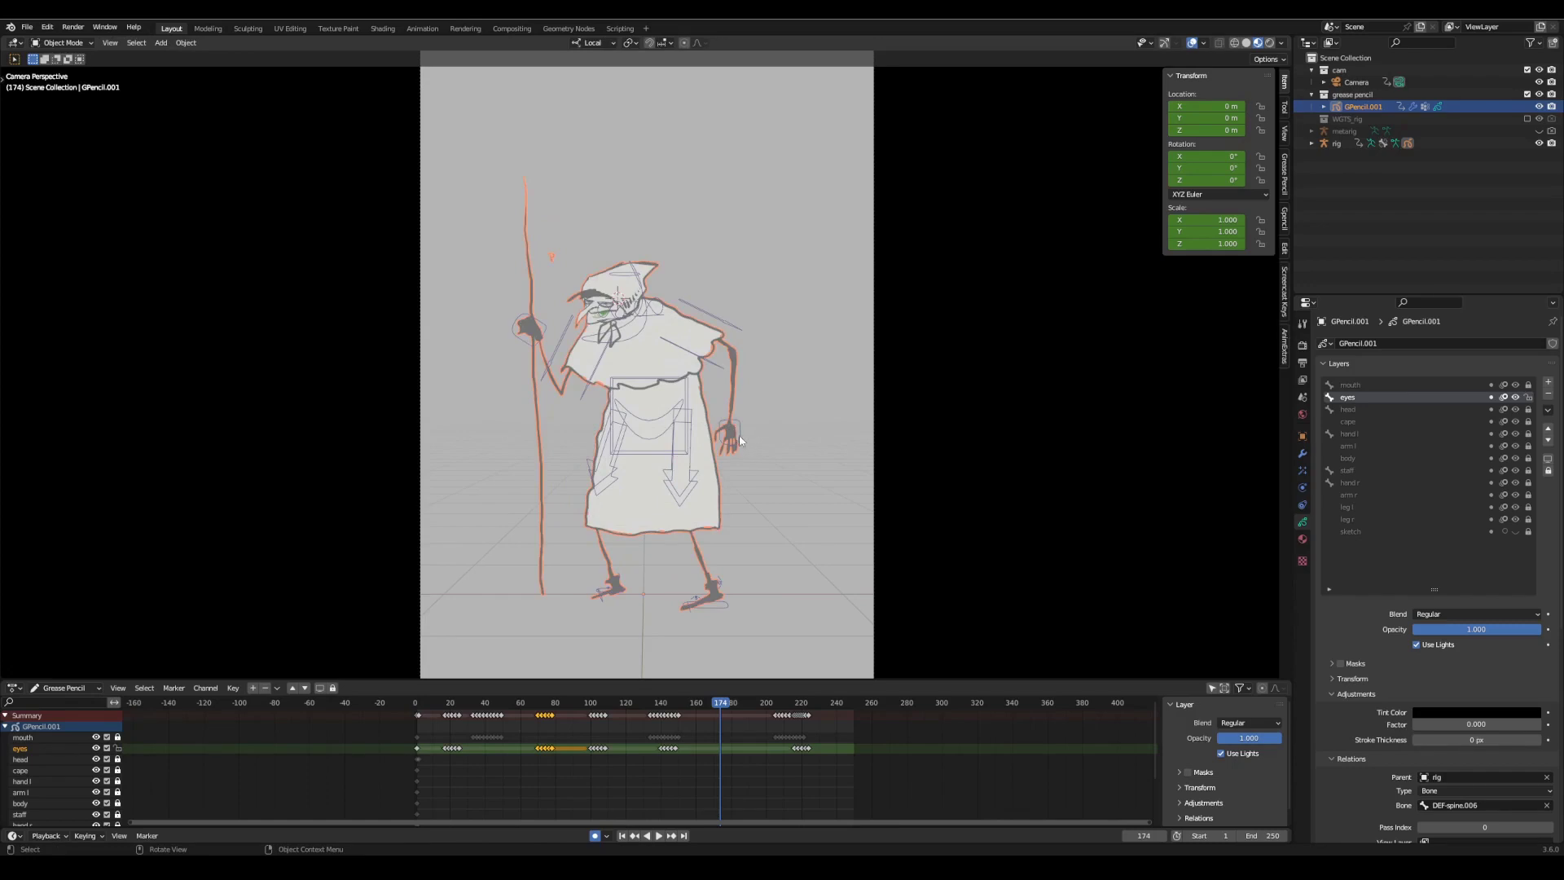
{"action": "left_click", "coordinate": [740, 434]}
{"action": "left_click", "coordinate": [755, 616]}
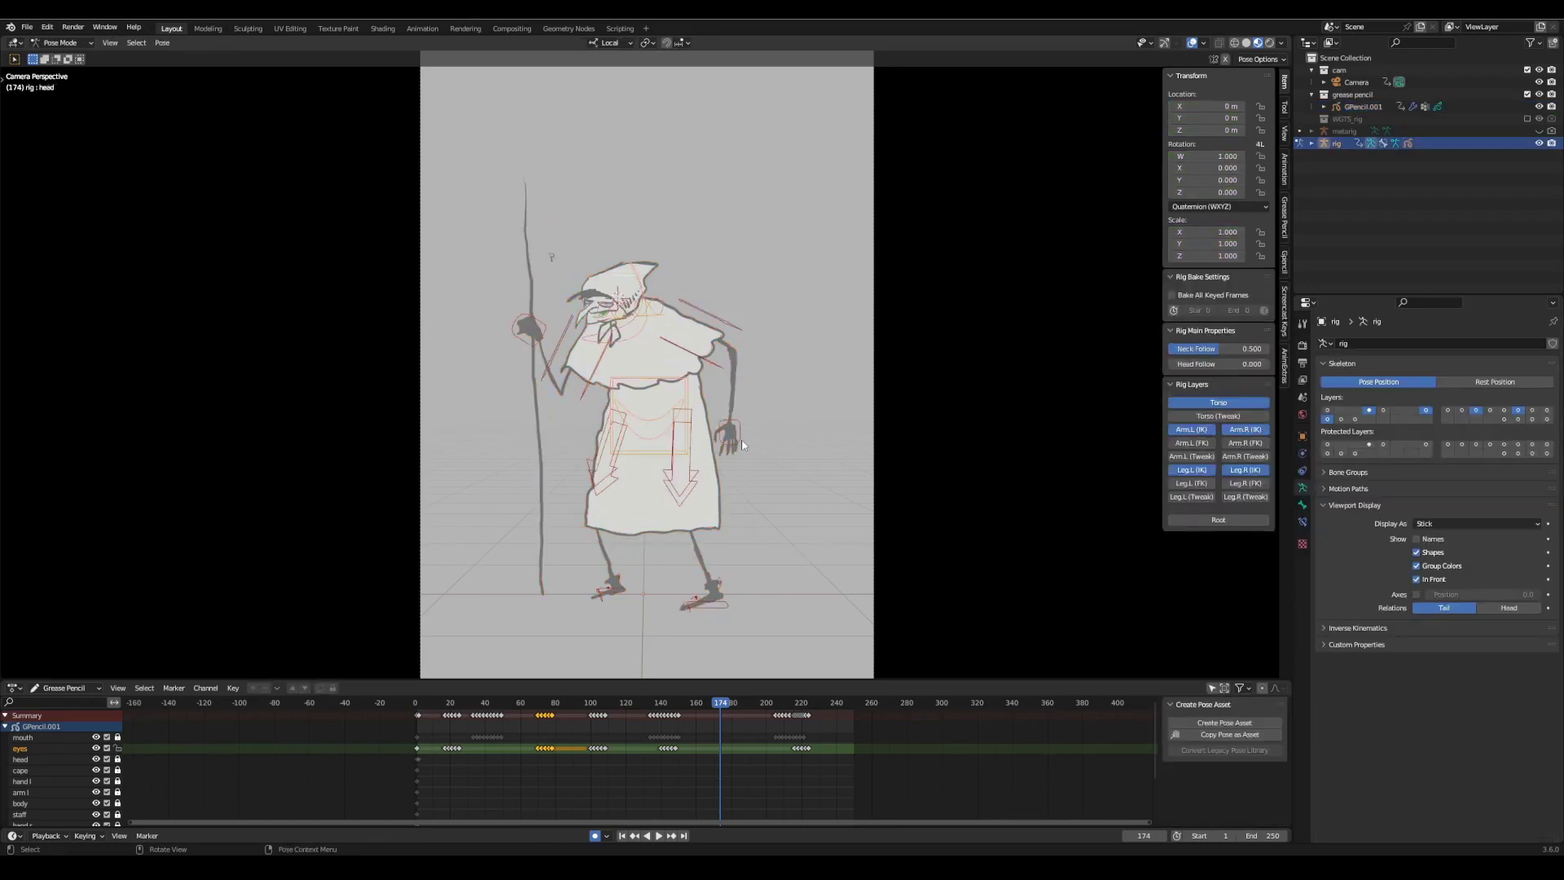
- Try moving and rotating the left hand IK control in front of the body, and clear its transformation
{"action": "left_click", "coordinate": [745, 426]}
{"action": "key", "text": "g"}
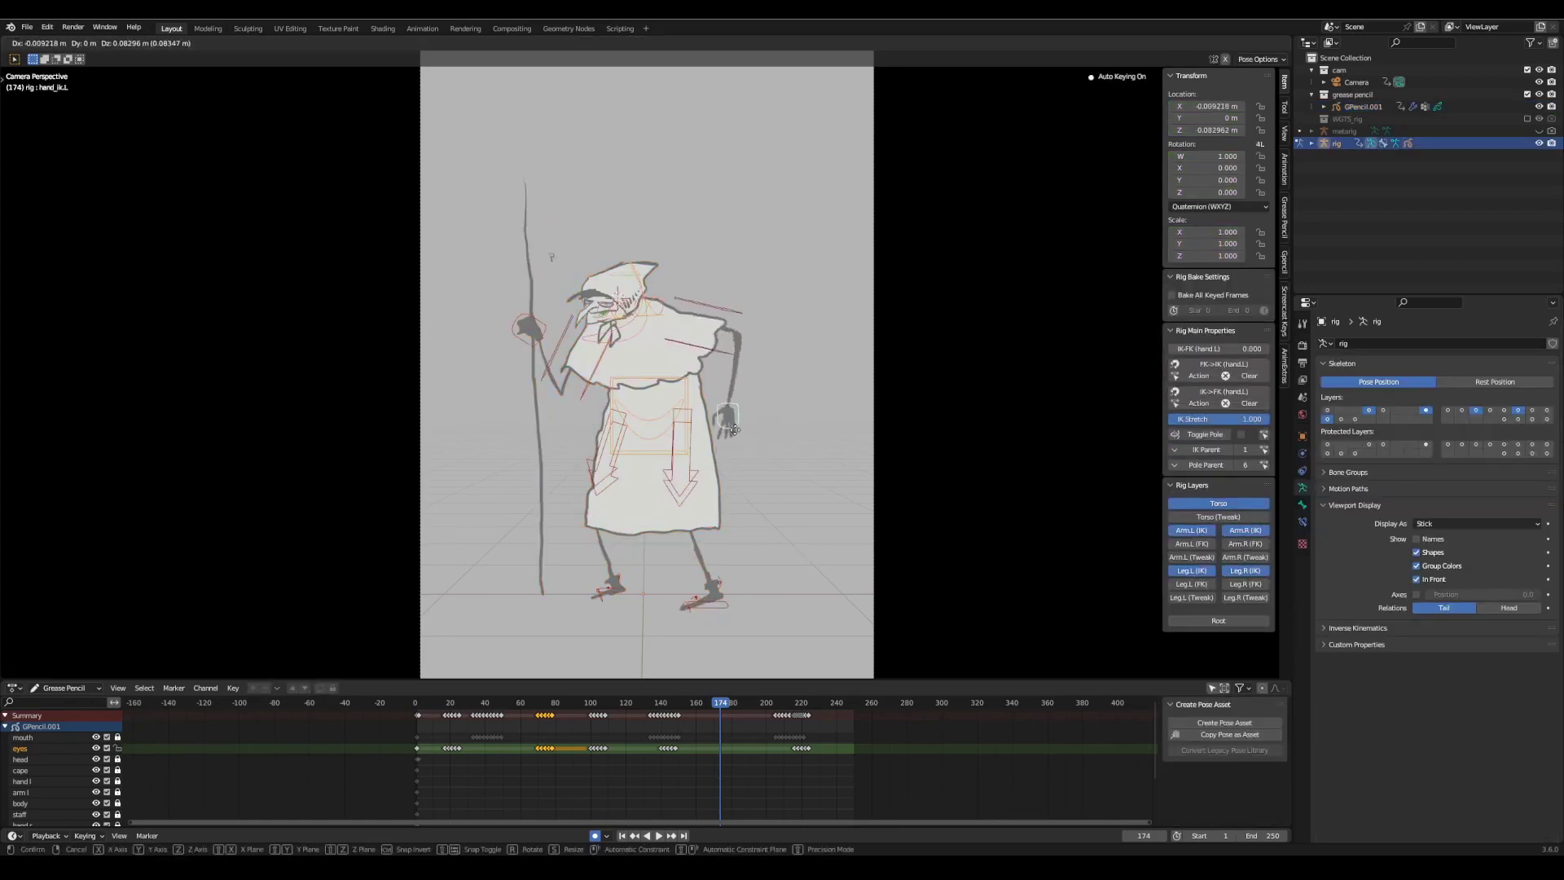
{"action": "left_click", "coordinate": [669, 435]}
{"action": "key", "text": "r"}
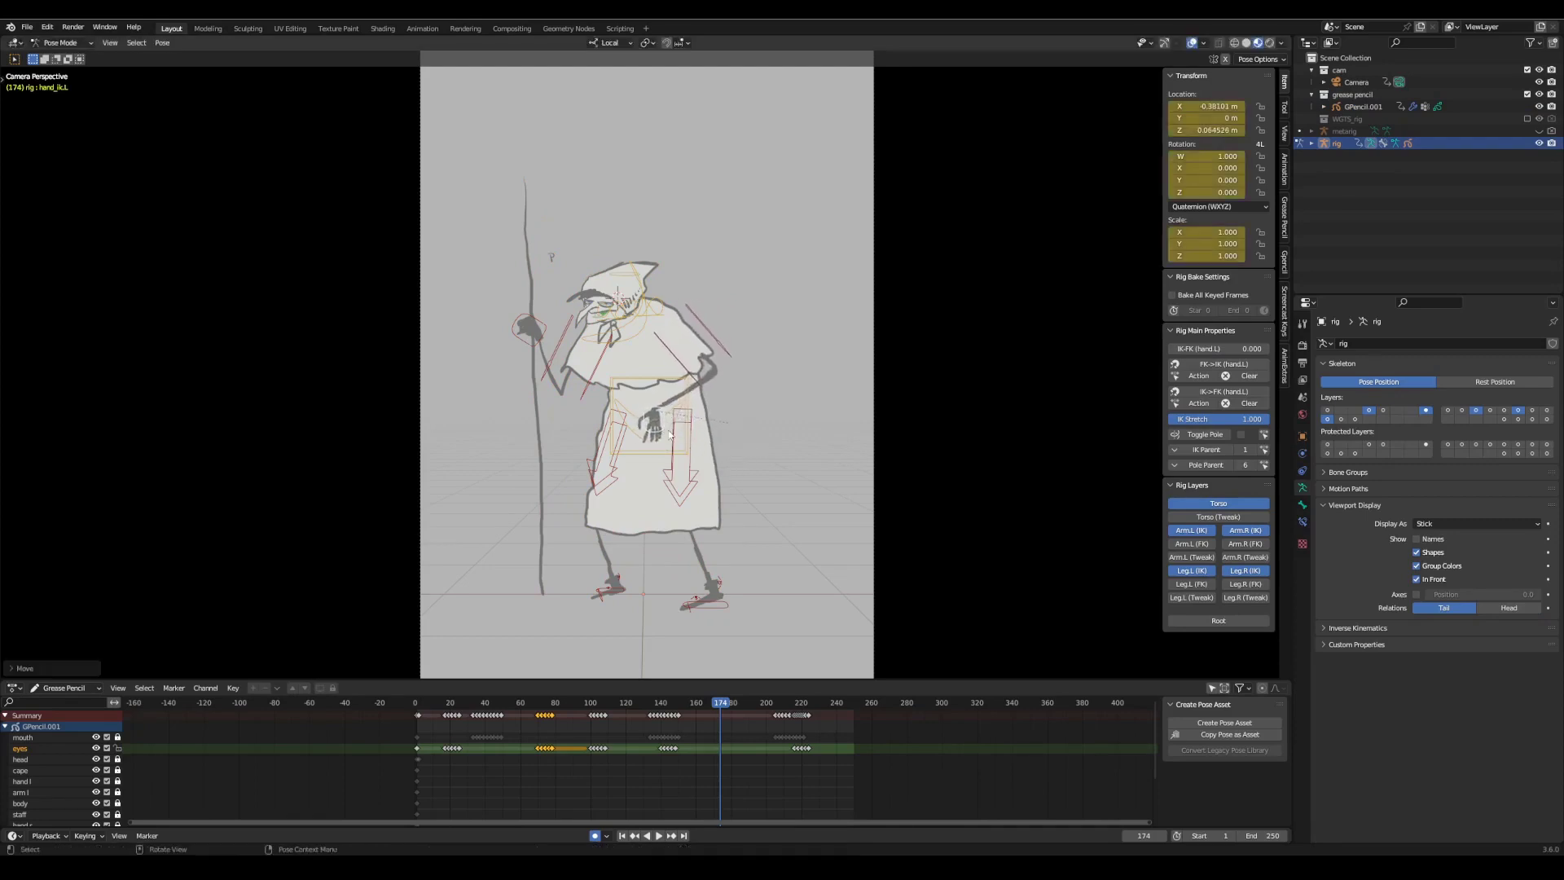
{"action": "left_click", "coordinate": [653, 471]}
{"action": "key", "text": "g"}
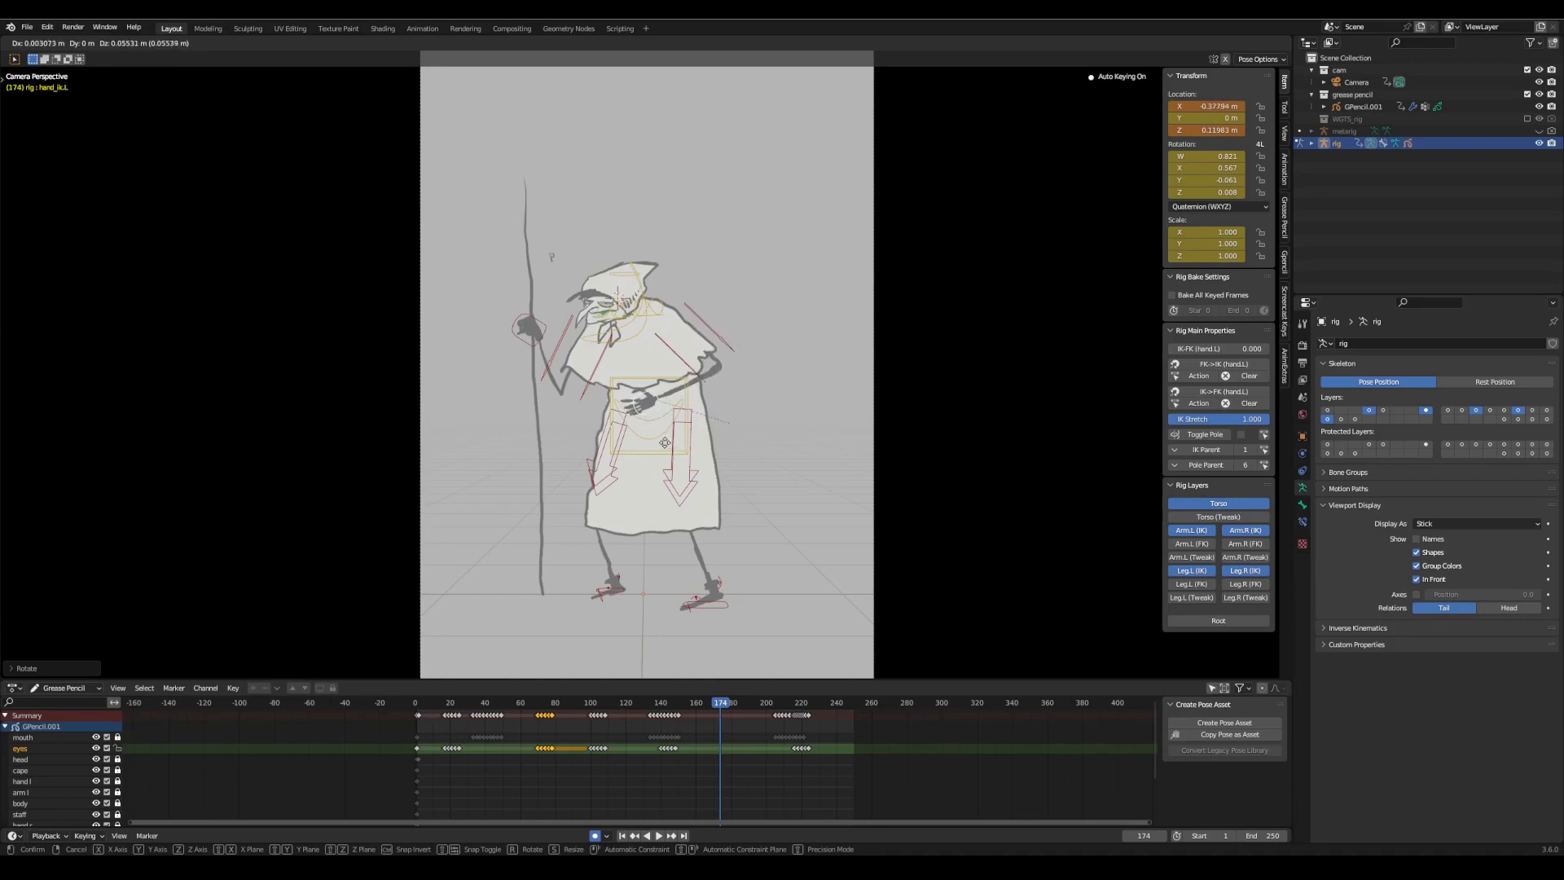
{"action": "right_click", "coordinate": [715, 445]}
{"action": "key", "text": "ctrl+z"}
{"action": "key", "text": "alt+g"}
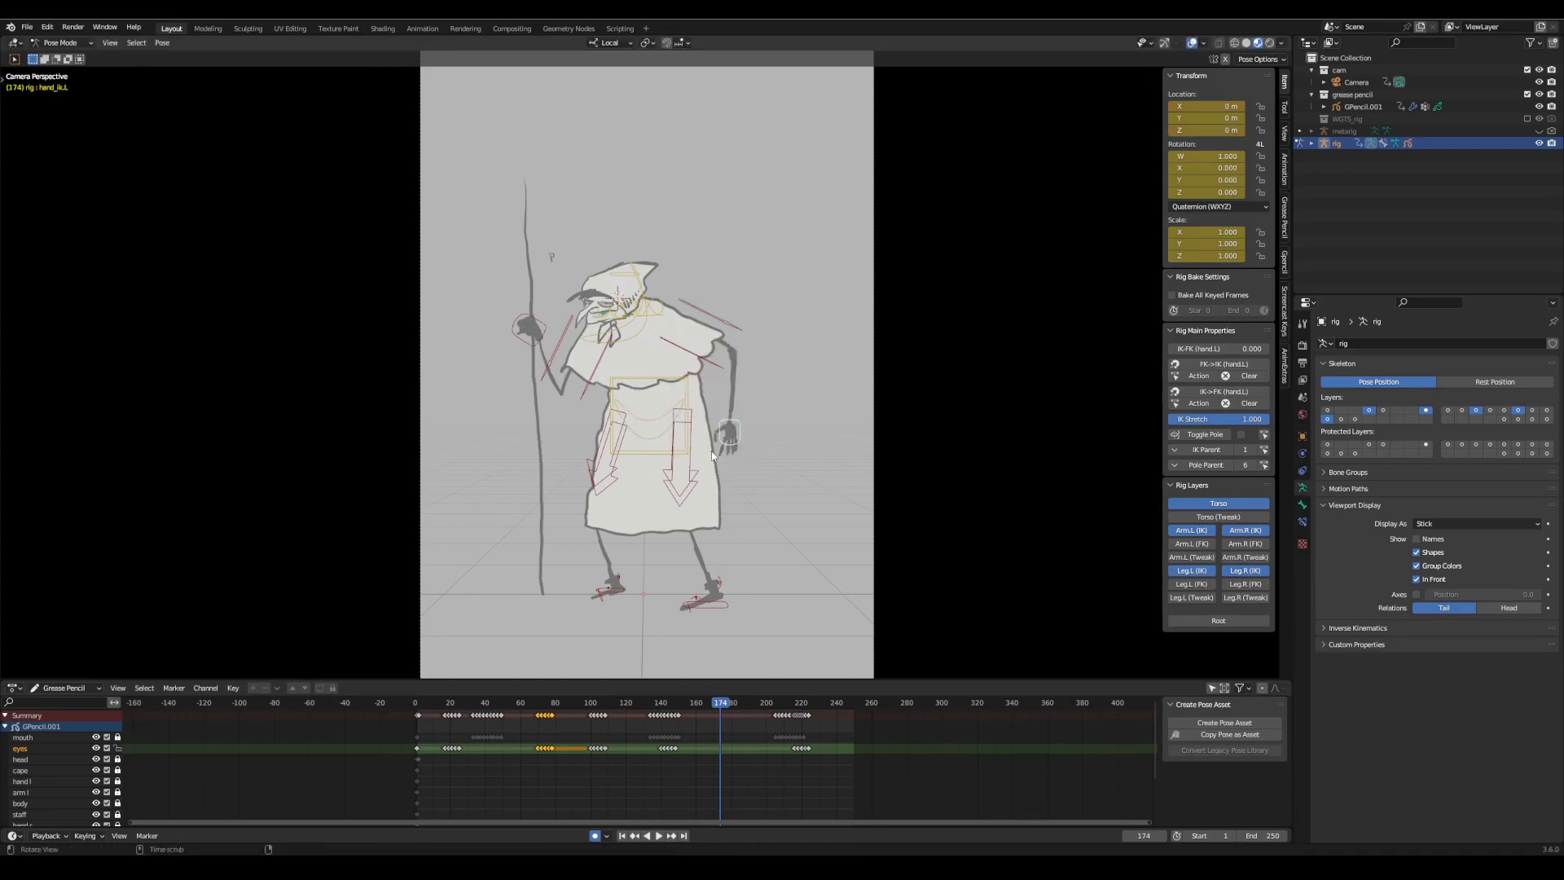
- Try moving the right hand IK control with the staff and rotating the hips control
{"action": "left_click", "coordinate": [515, 335]}
{"action": "key", "text": "g"}
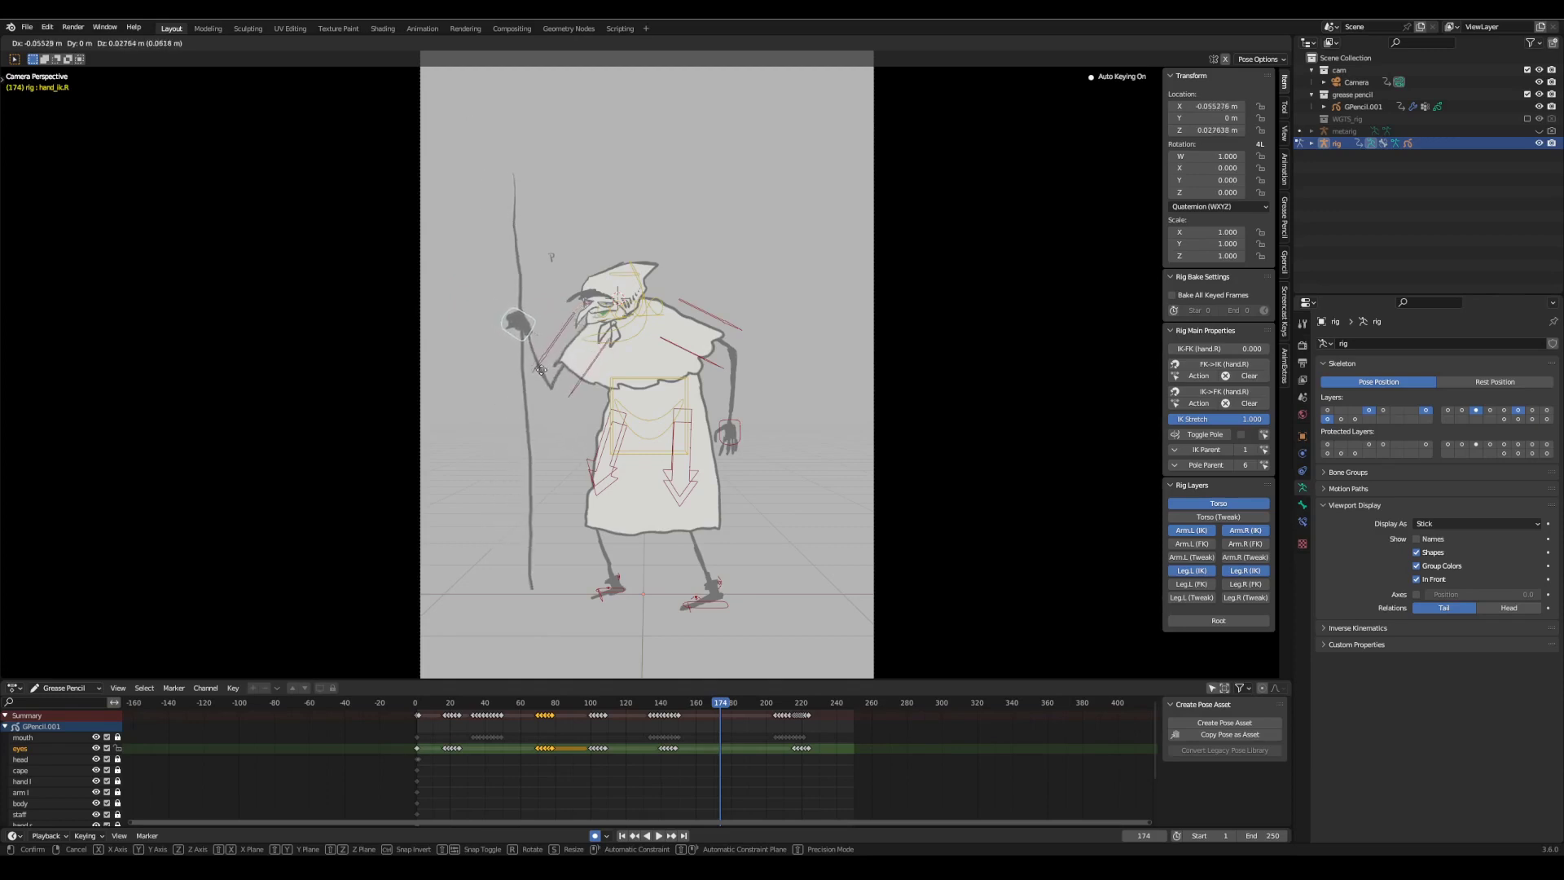
{"action": "key", "text": "Escape"}
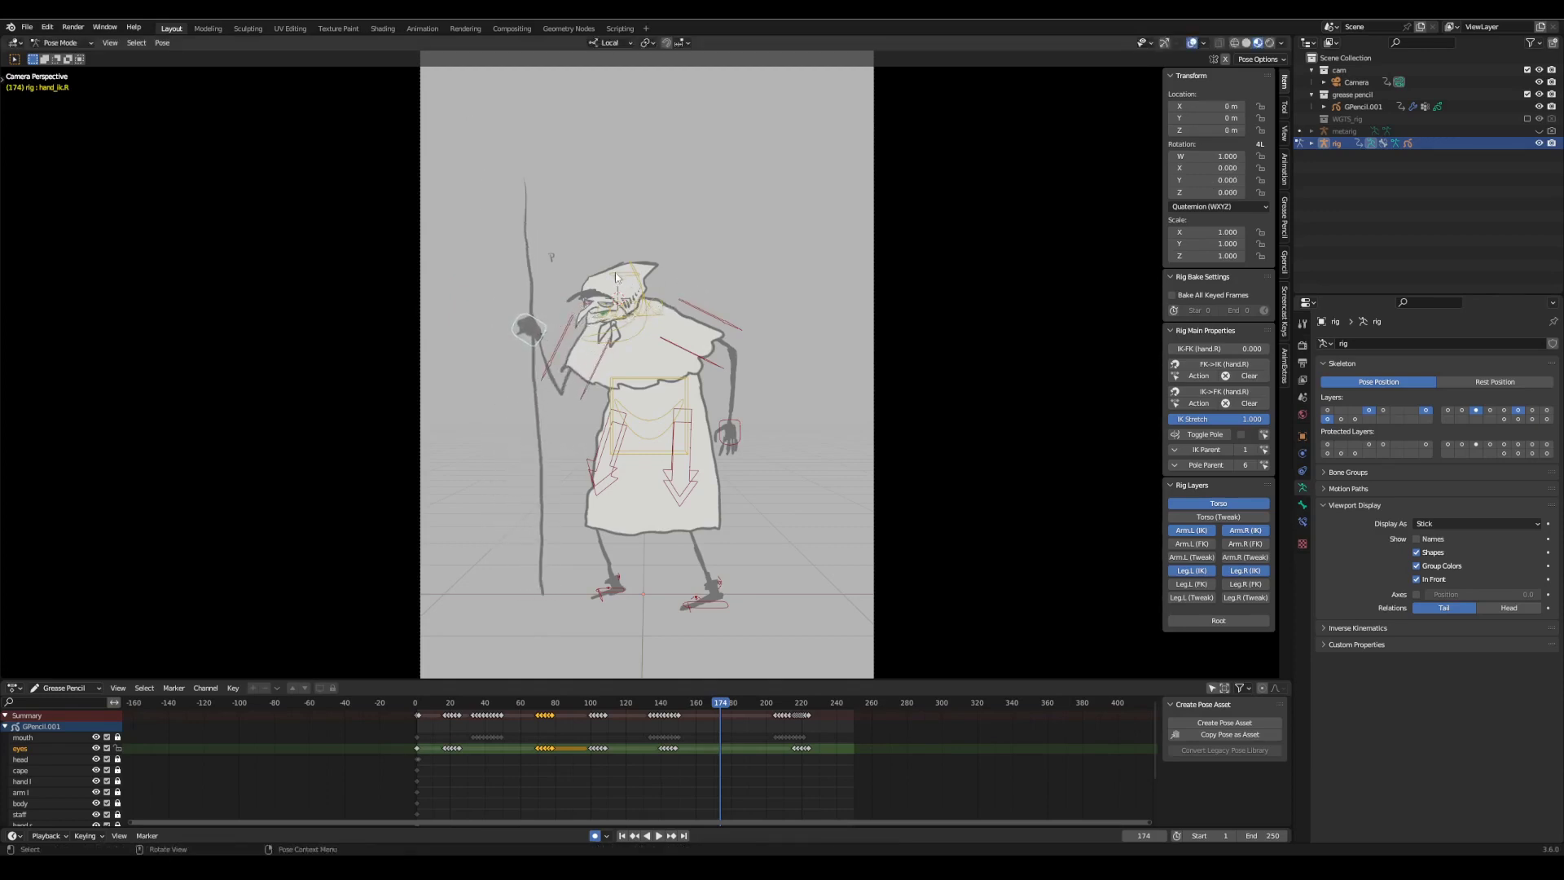
{"action": "left_click", "coordinate": [652, 422]}
{"action": "key", "text": "r"}
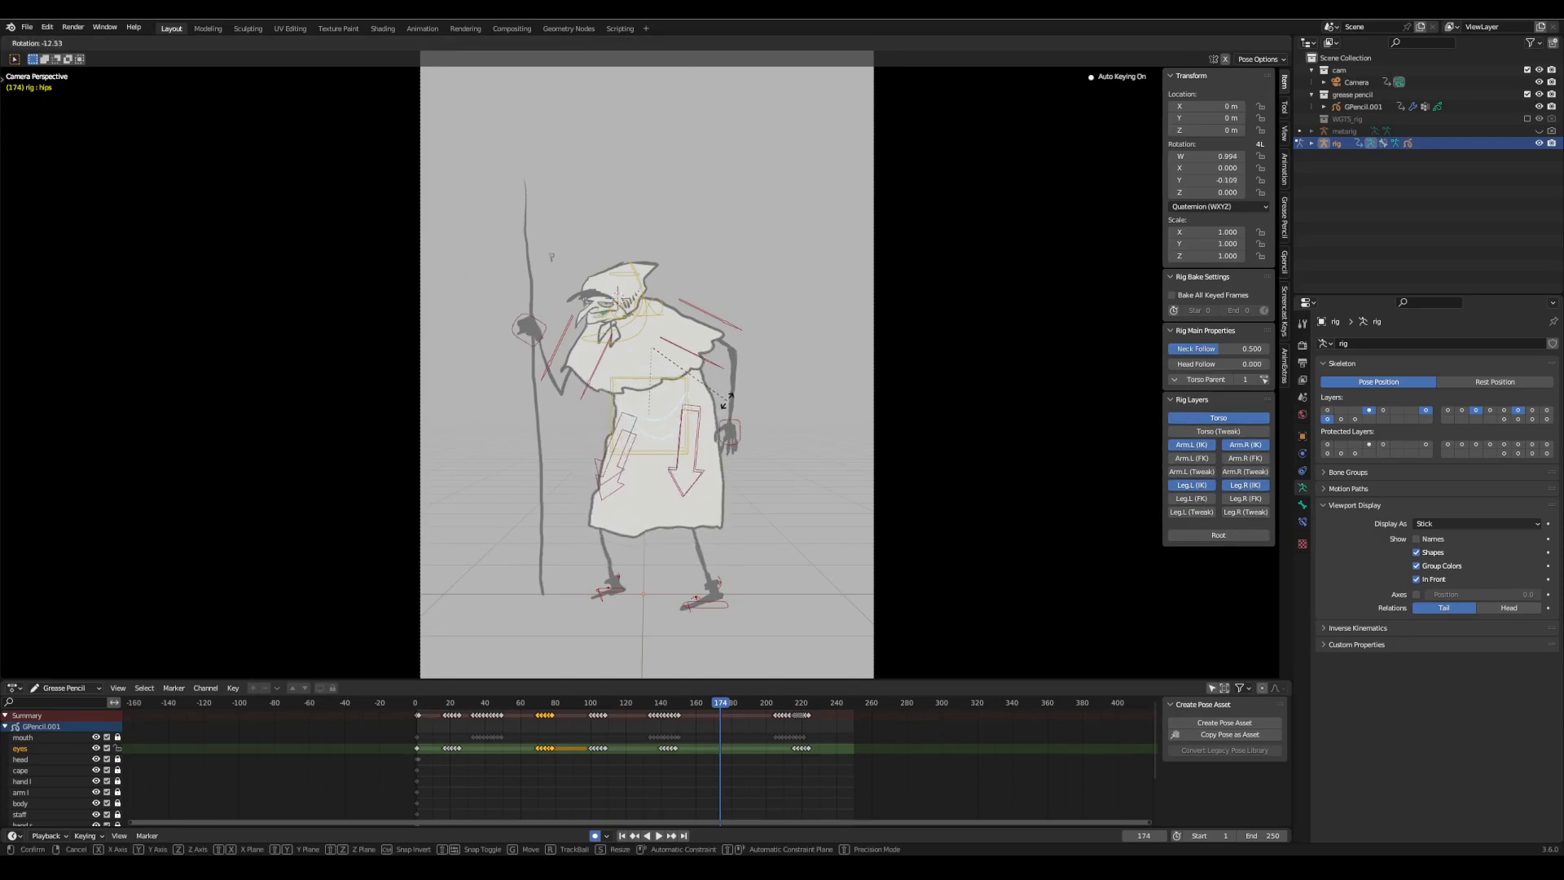
{"action": "key", "text": "Escape"}
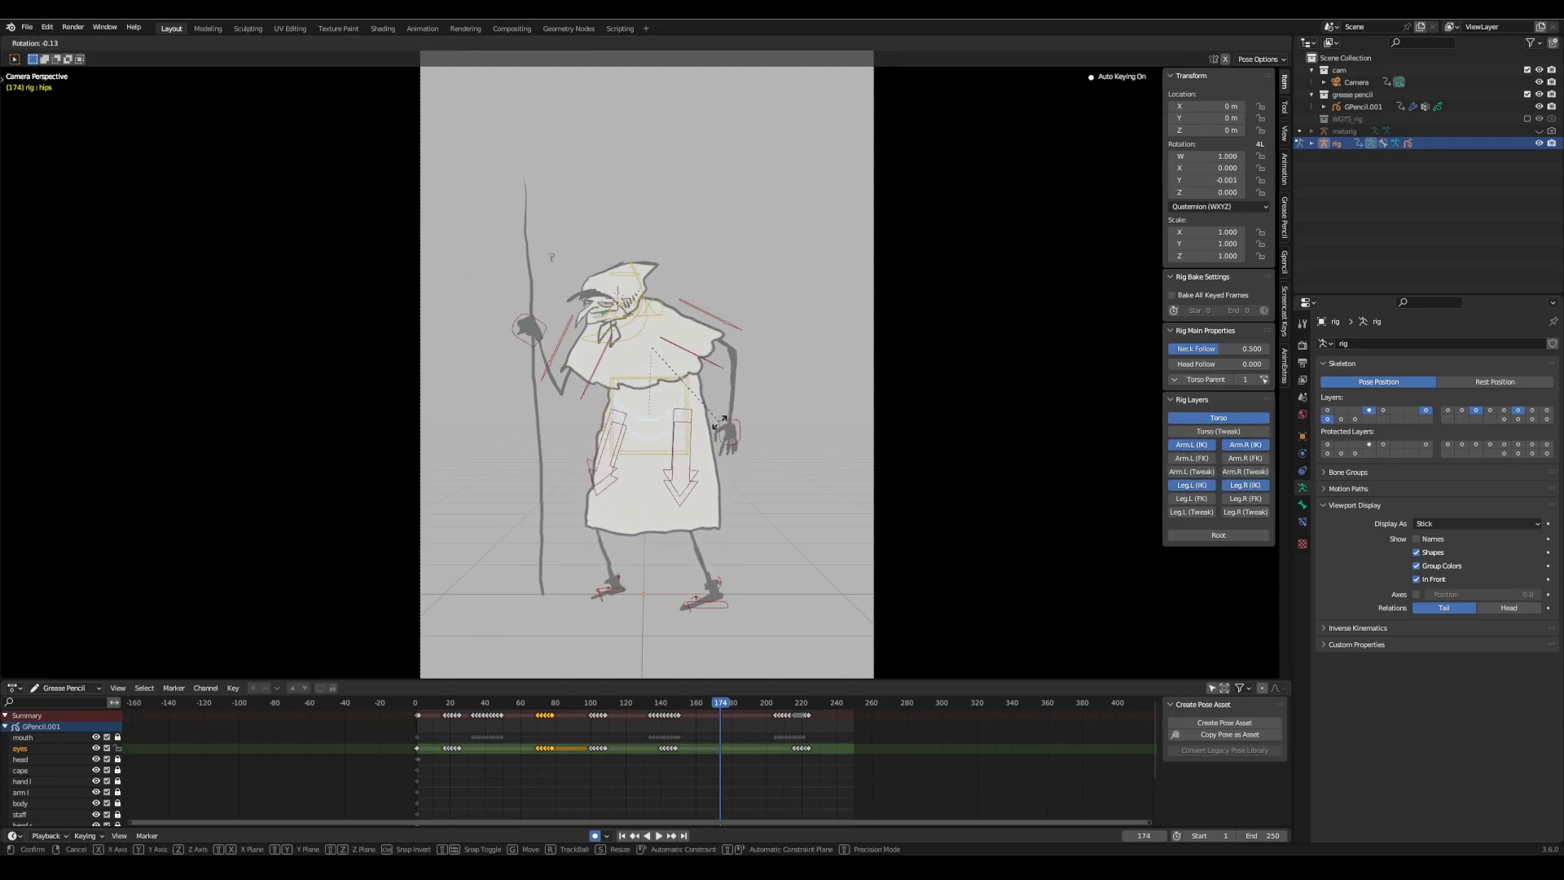
- Try rotating the left and right heel IK controls about their local X axis
{"action": "left_click", "coordinate": [721, 586]}
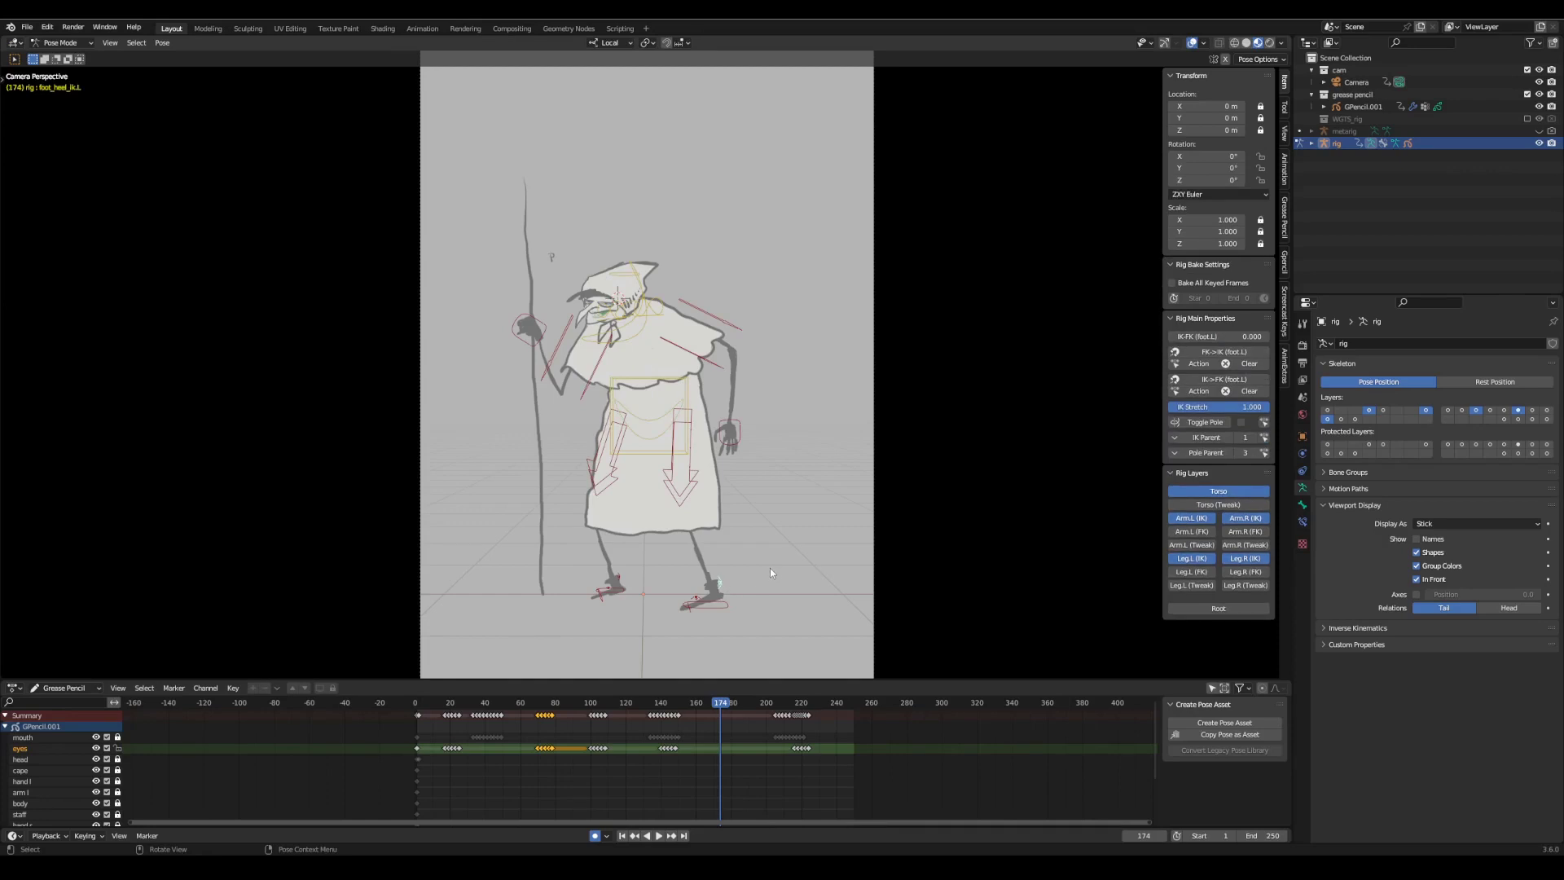
{"action": "key", "text": "r"}
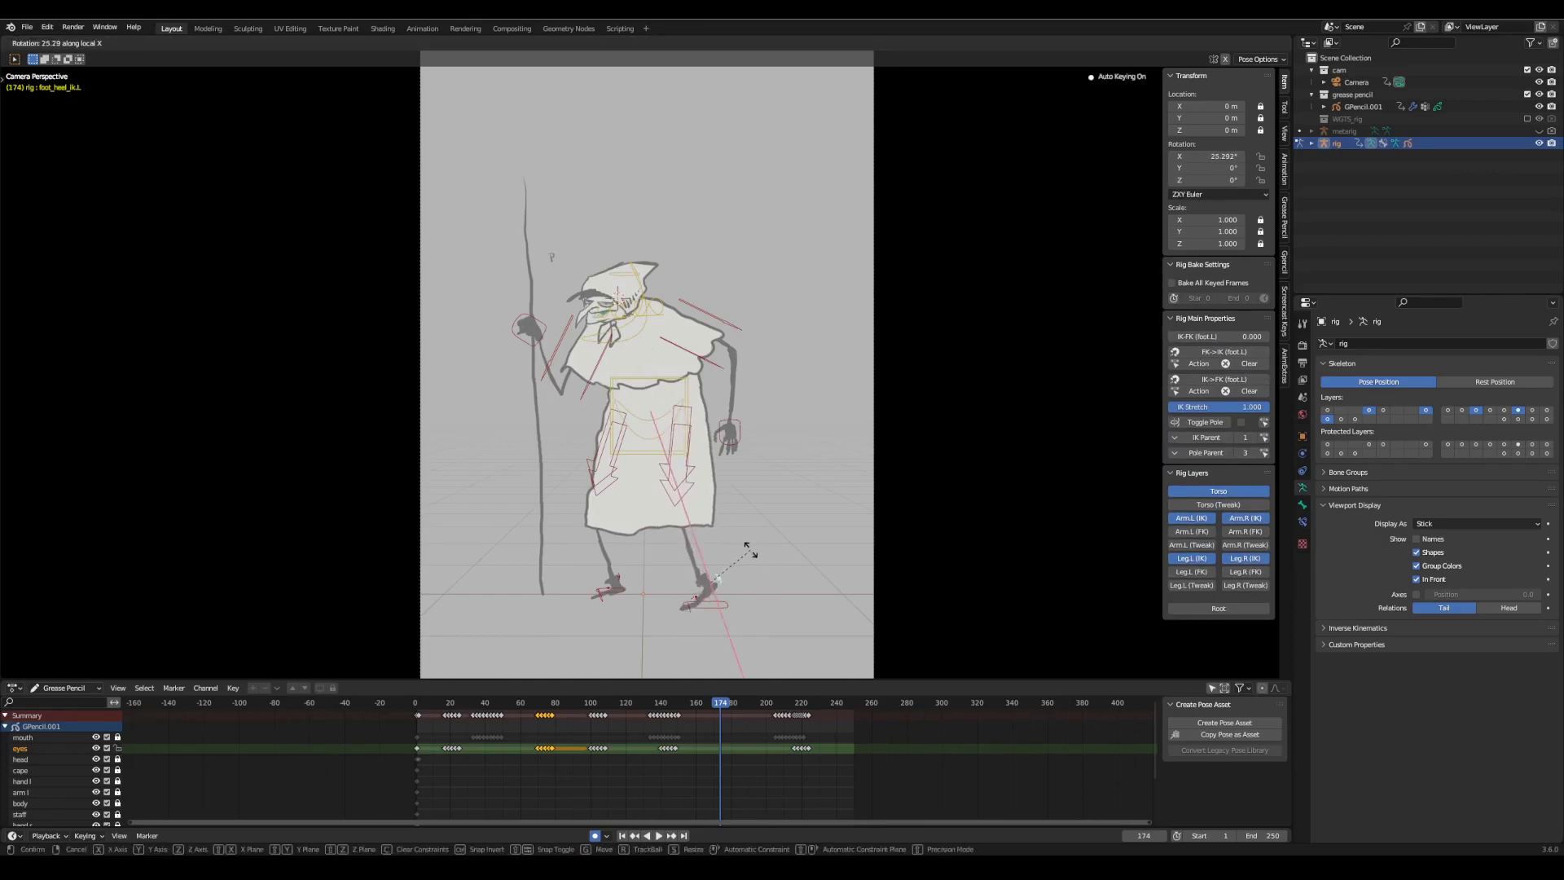
{"action": "key", "text": "Escape"}
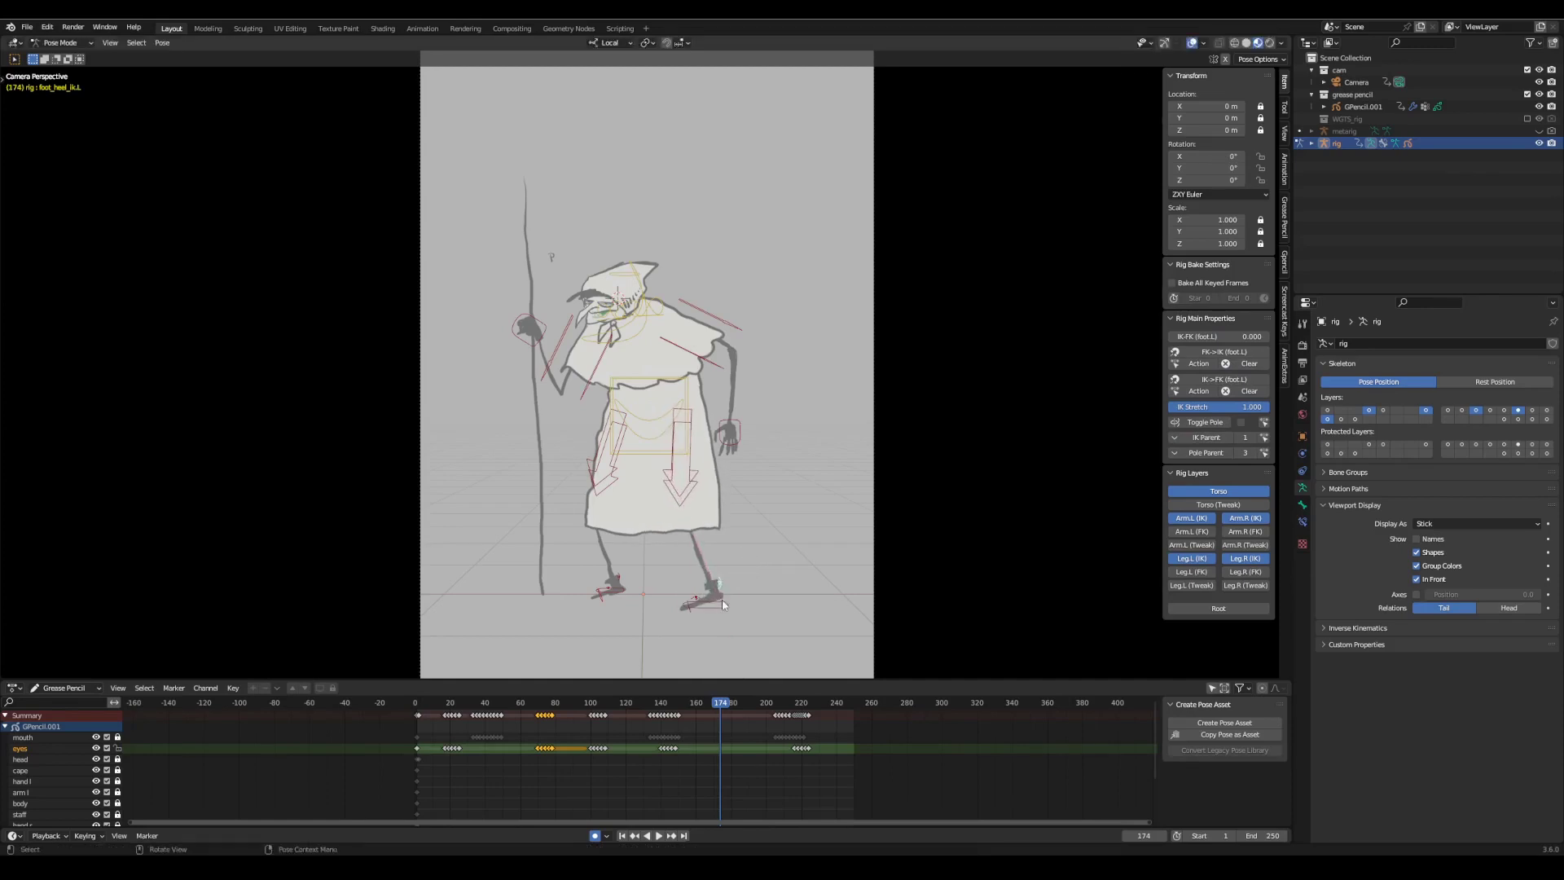
{"action": "key", "text": "t"}
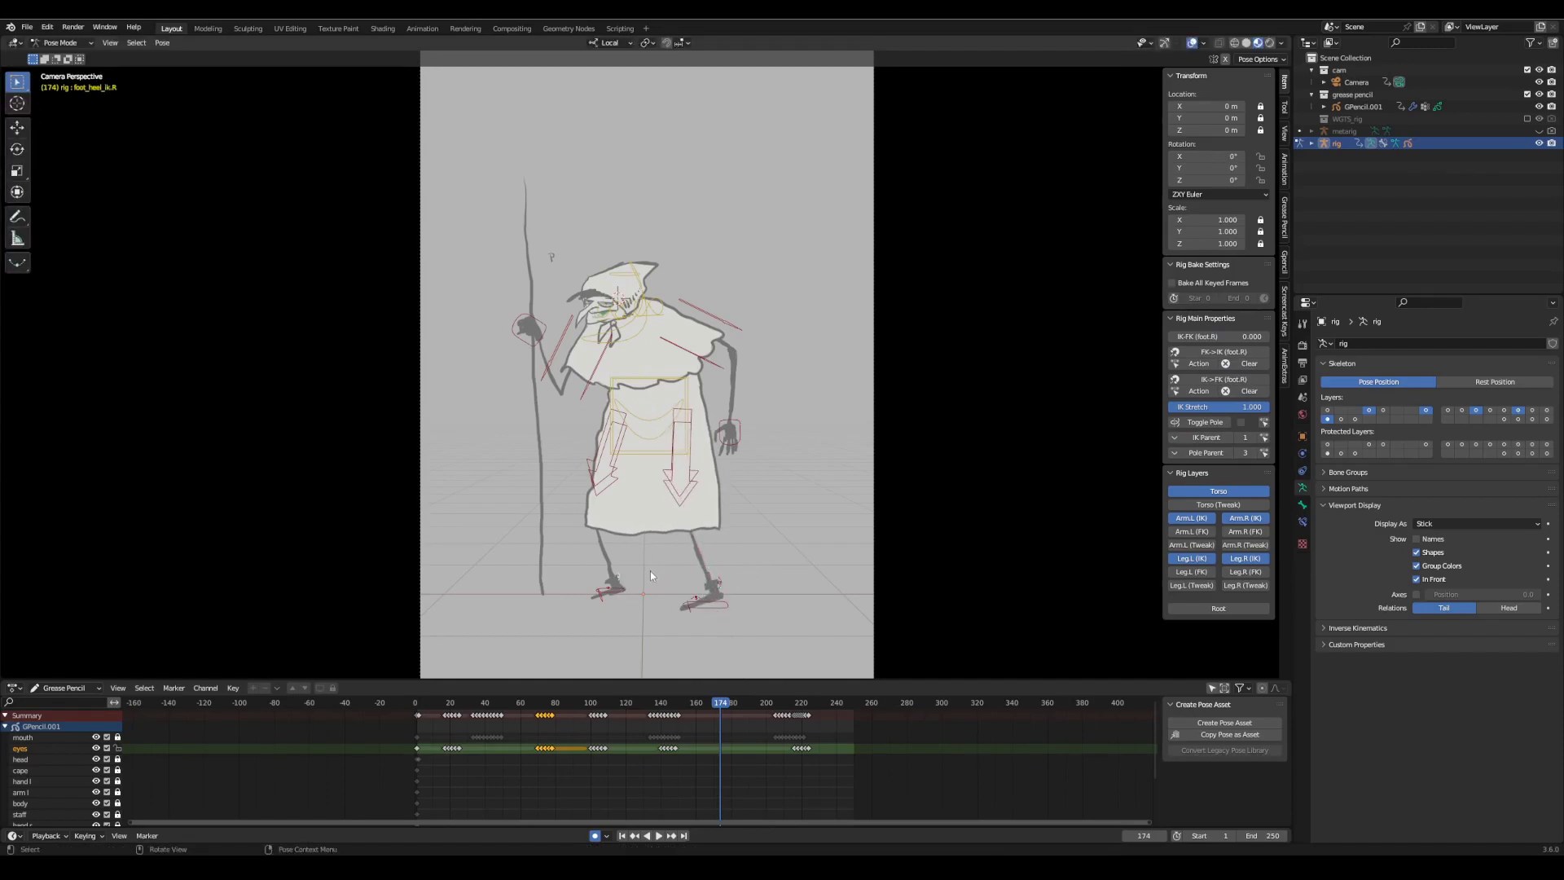
{"action": "key", "text": "r"}
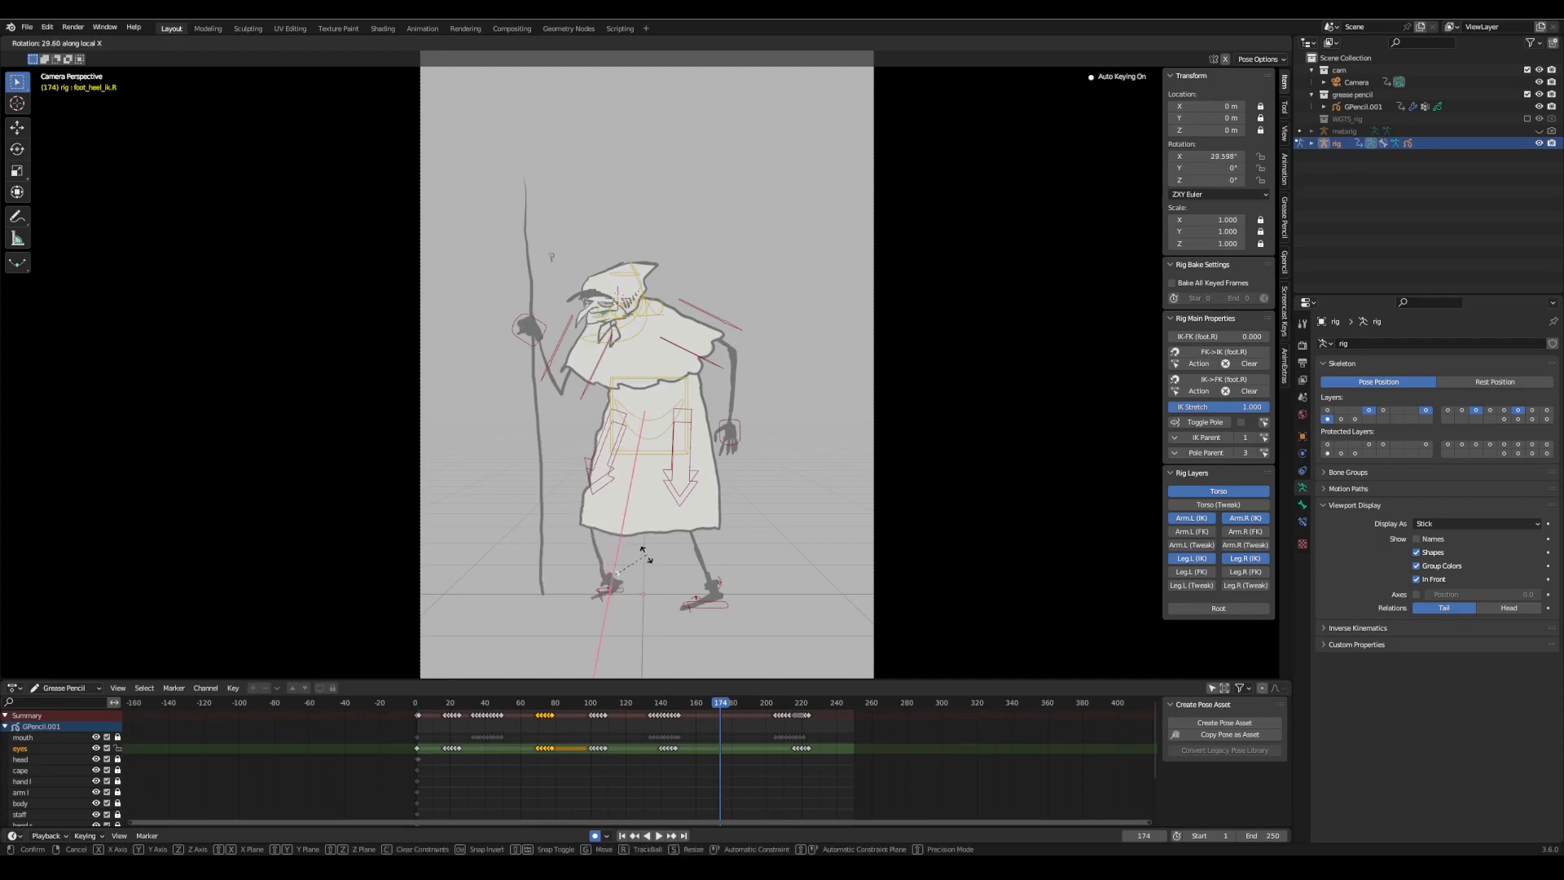
{"action": "right_click", "coordinate": [650, 580]}
- Try raising the right and left foot IK controls
{"action": "left_click", "coordinate": [623, 591]}
{"action": "key", "text": "g"}
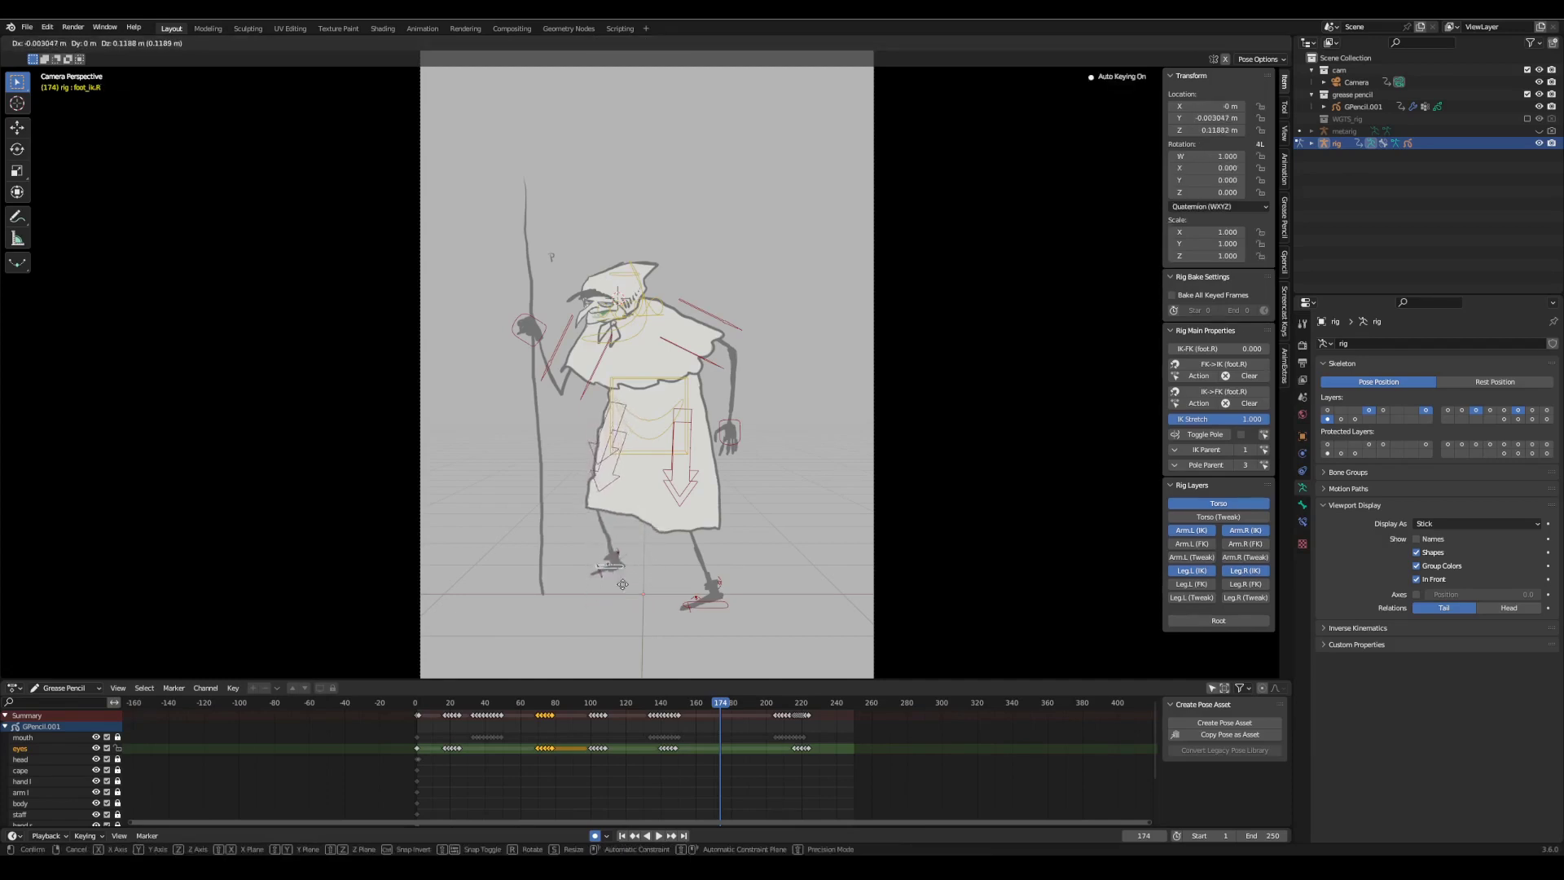
{"action": "right_click", "coordinate": [623, 589]}
{"action": "left_click", "coordinate": [724, 611]}
{"action": "key", "text": "g"}
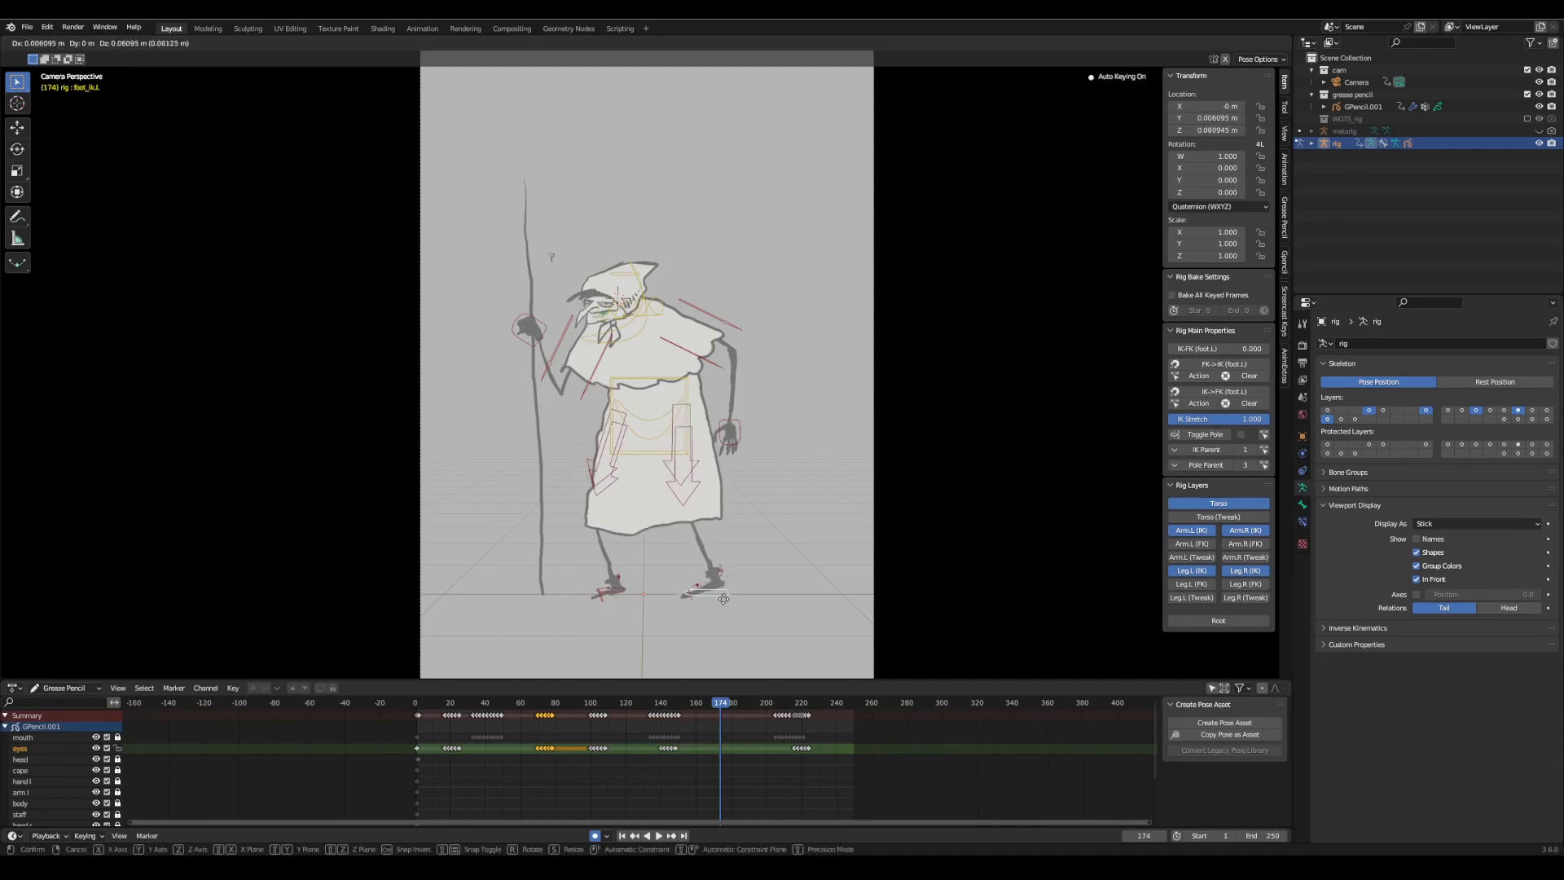
{"action": "right_click", "coordinate": [728, 580]}
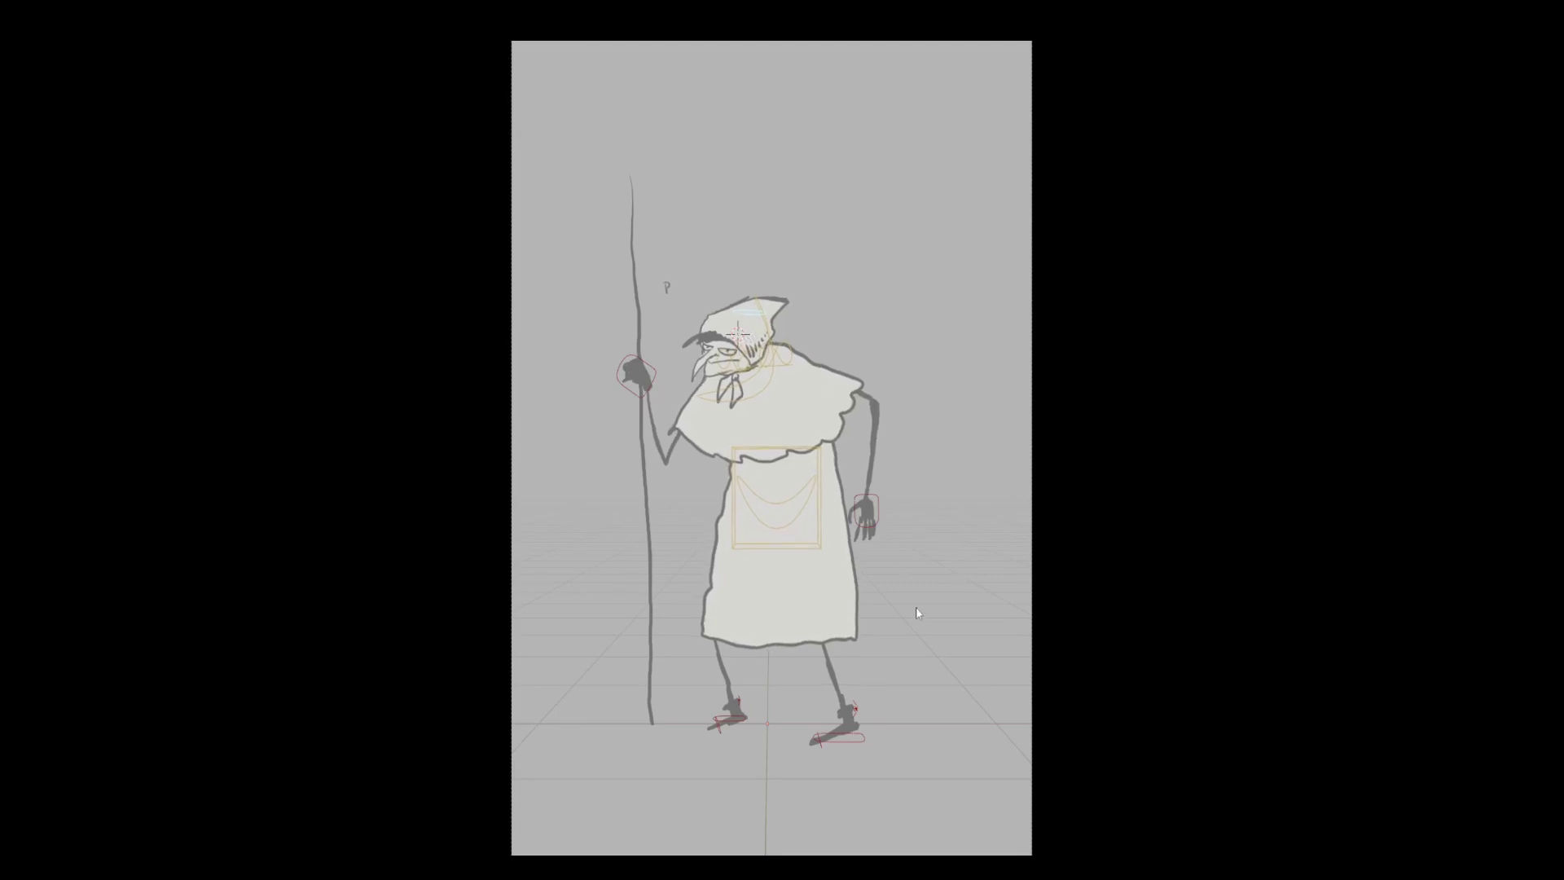
- Try rotating the heel controls and moving the right foot control in the full-screen viewport during playback
{"action": "key", "text": "ctrl+alt+space"}
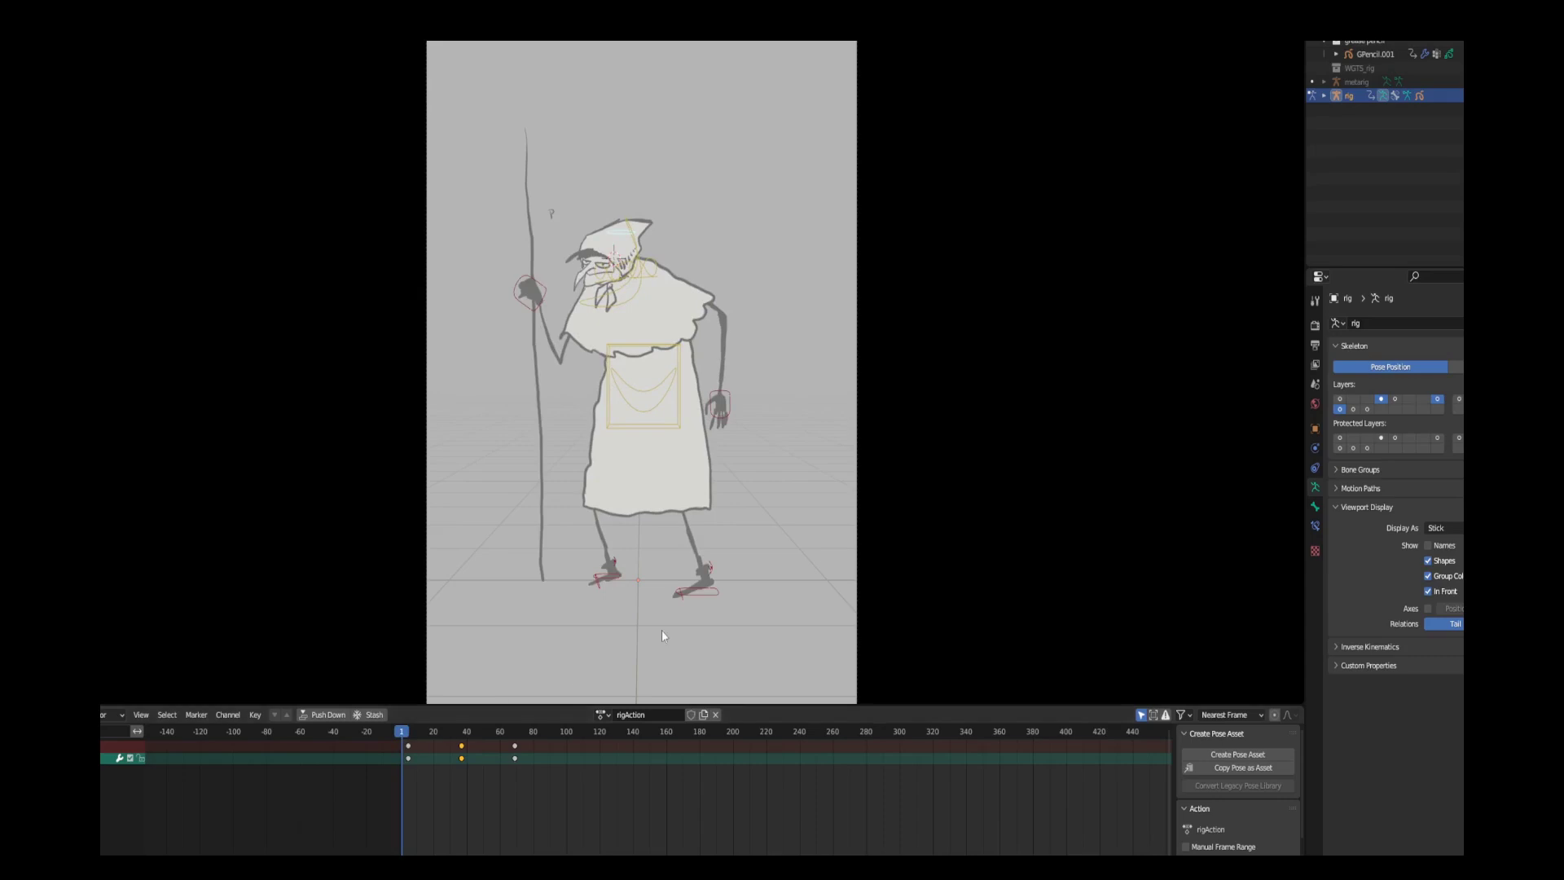
{"action": "key", "text": "ctrl+alt+space"}
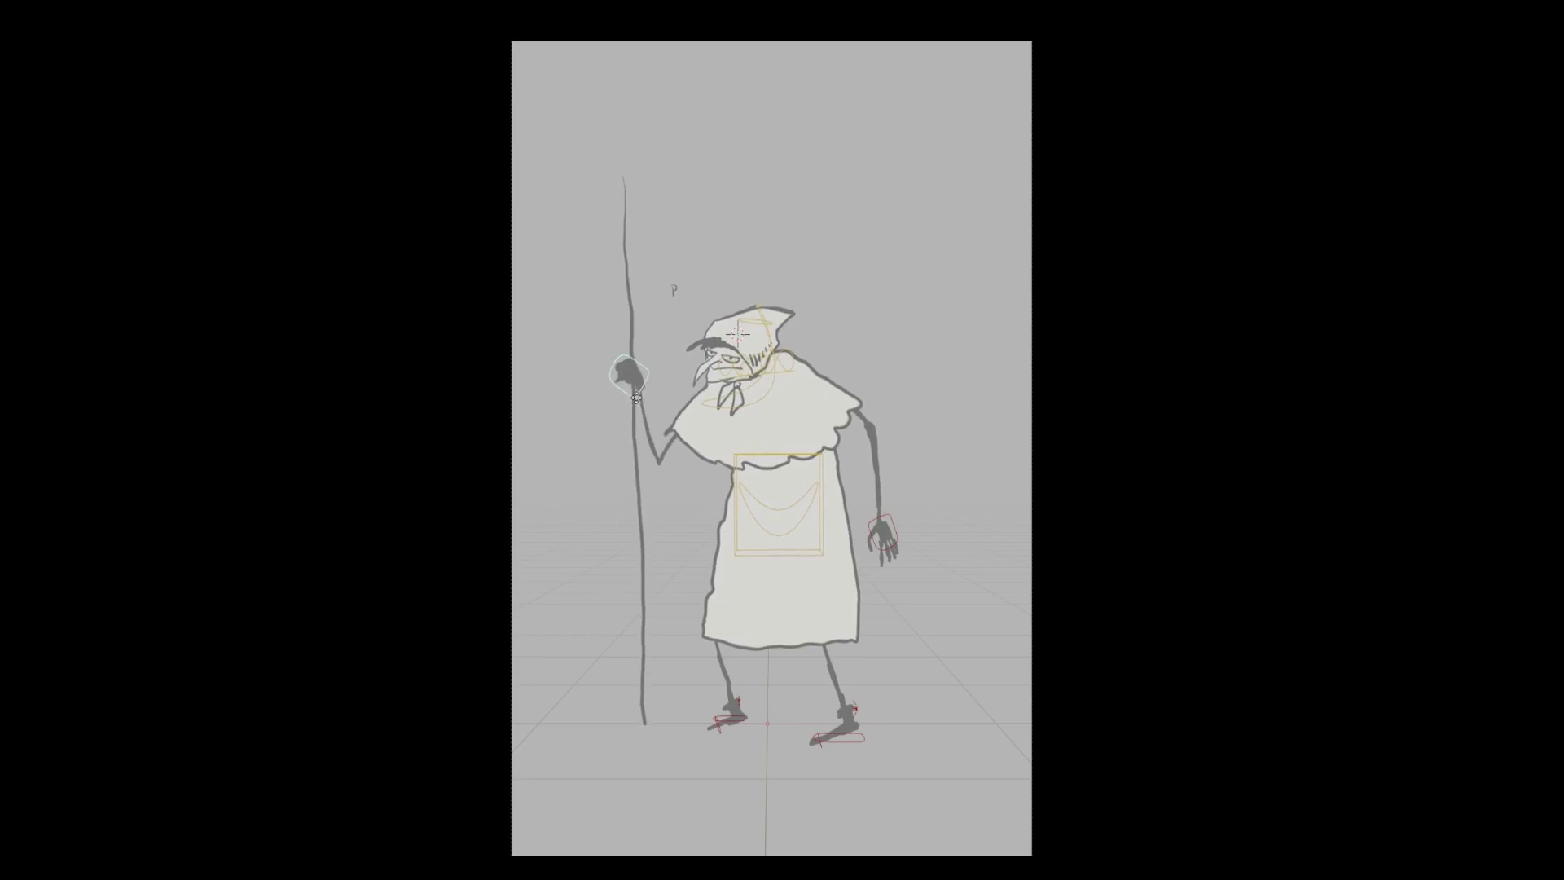
{"action": "left_click", "coordinate": [779, 701]}
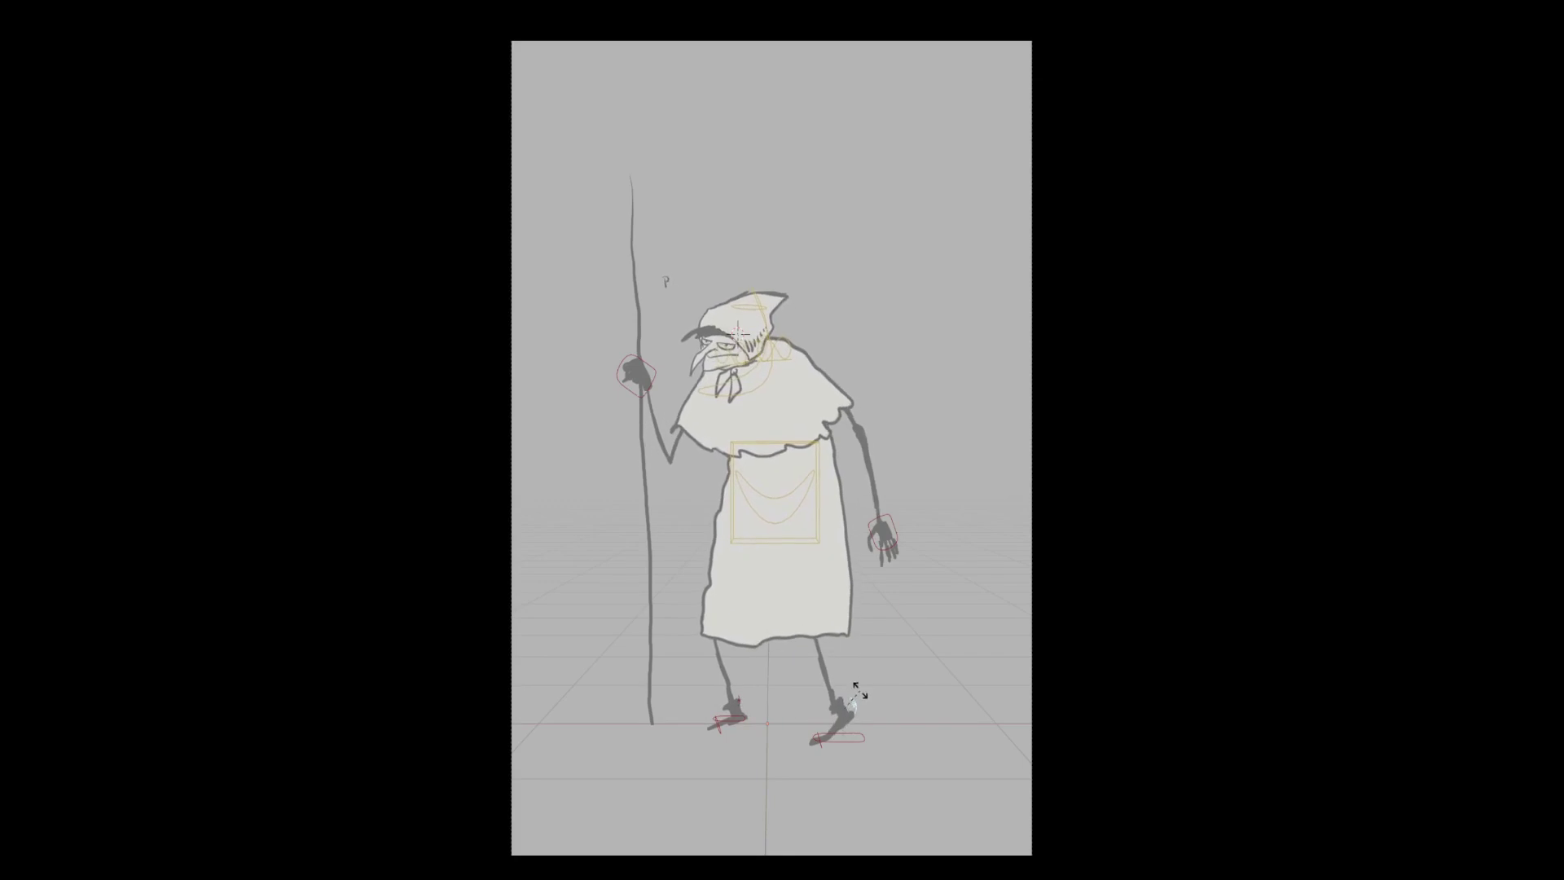
{"action": "left_click", "coordinate": [861, 735]}
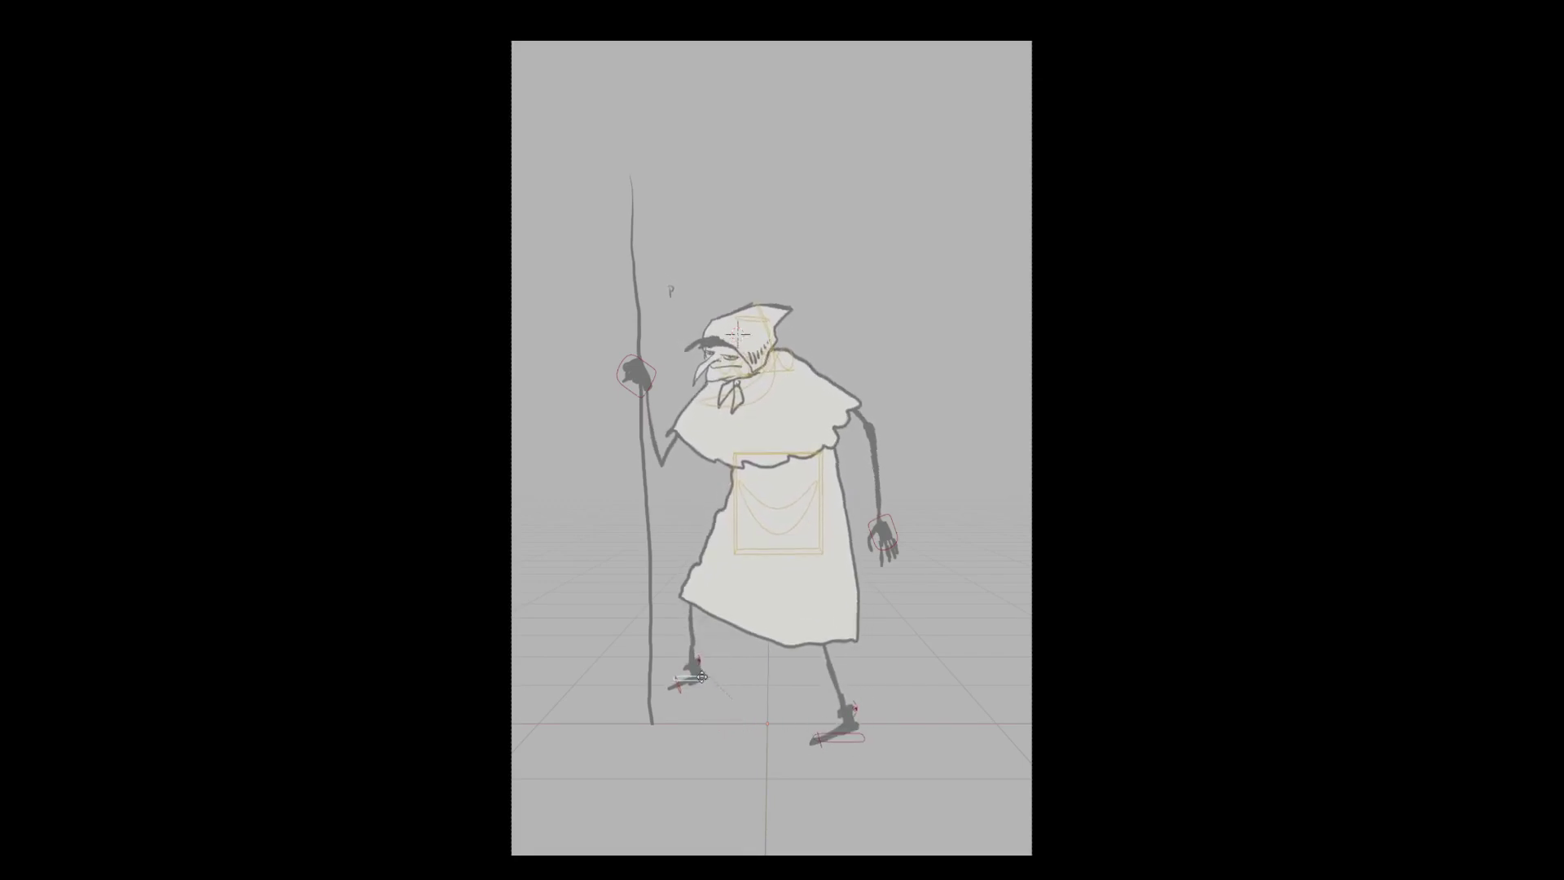
{"action": "left_click", "coordinate": [732, 716]}
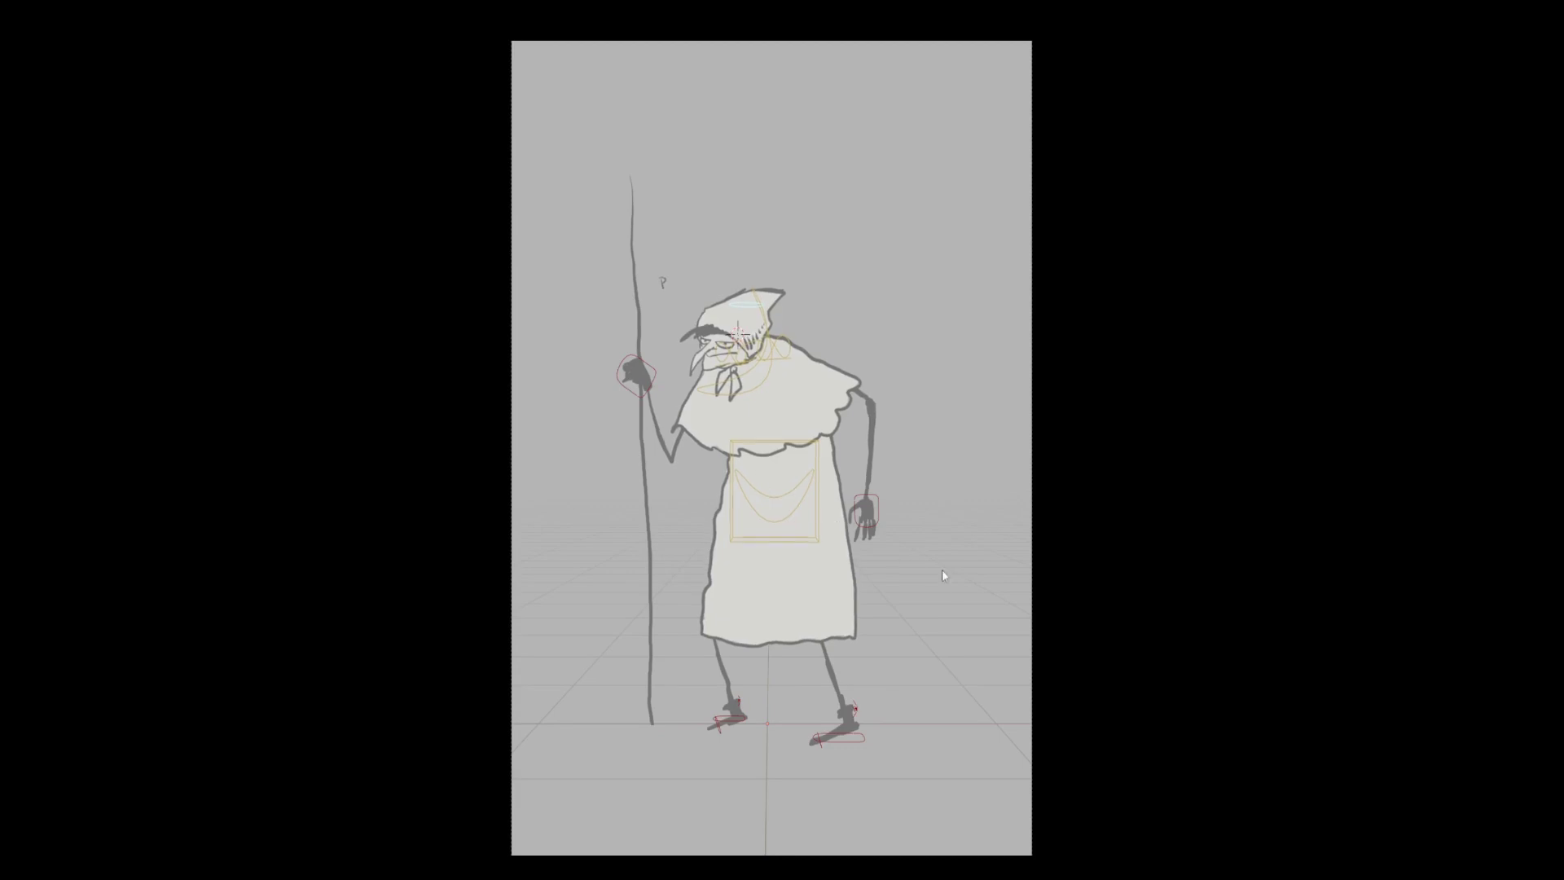
- Move the left hand control in front of the belly and rotate it in the full-screen viewport
{"action": "key", "text": "ctrl+space"}
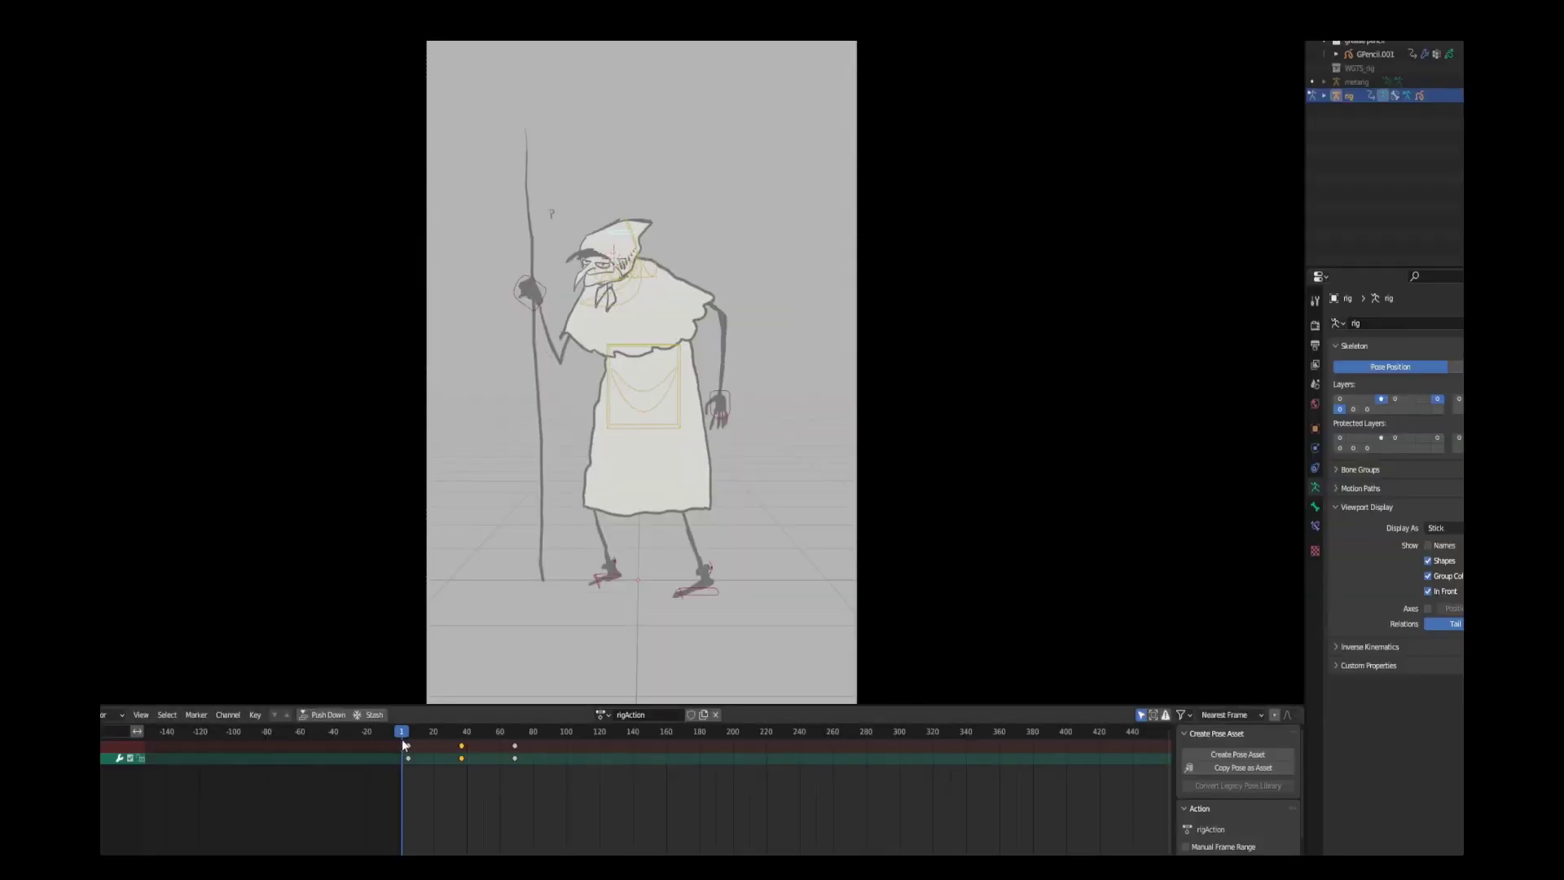
{"action": "key", "text": "ctrl+space"}
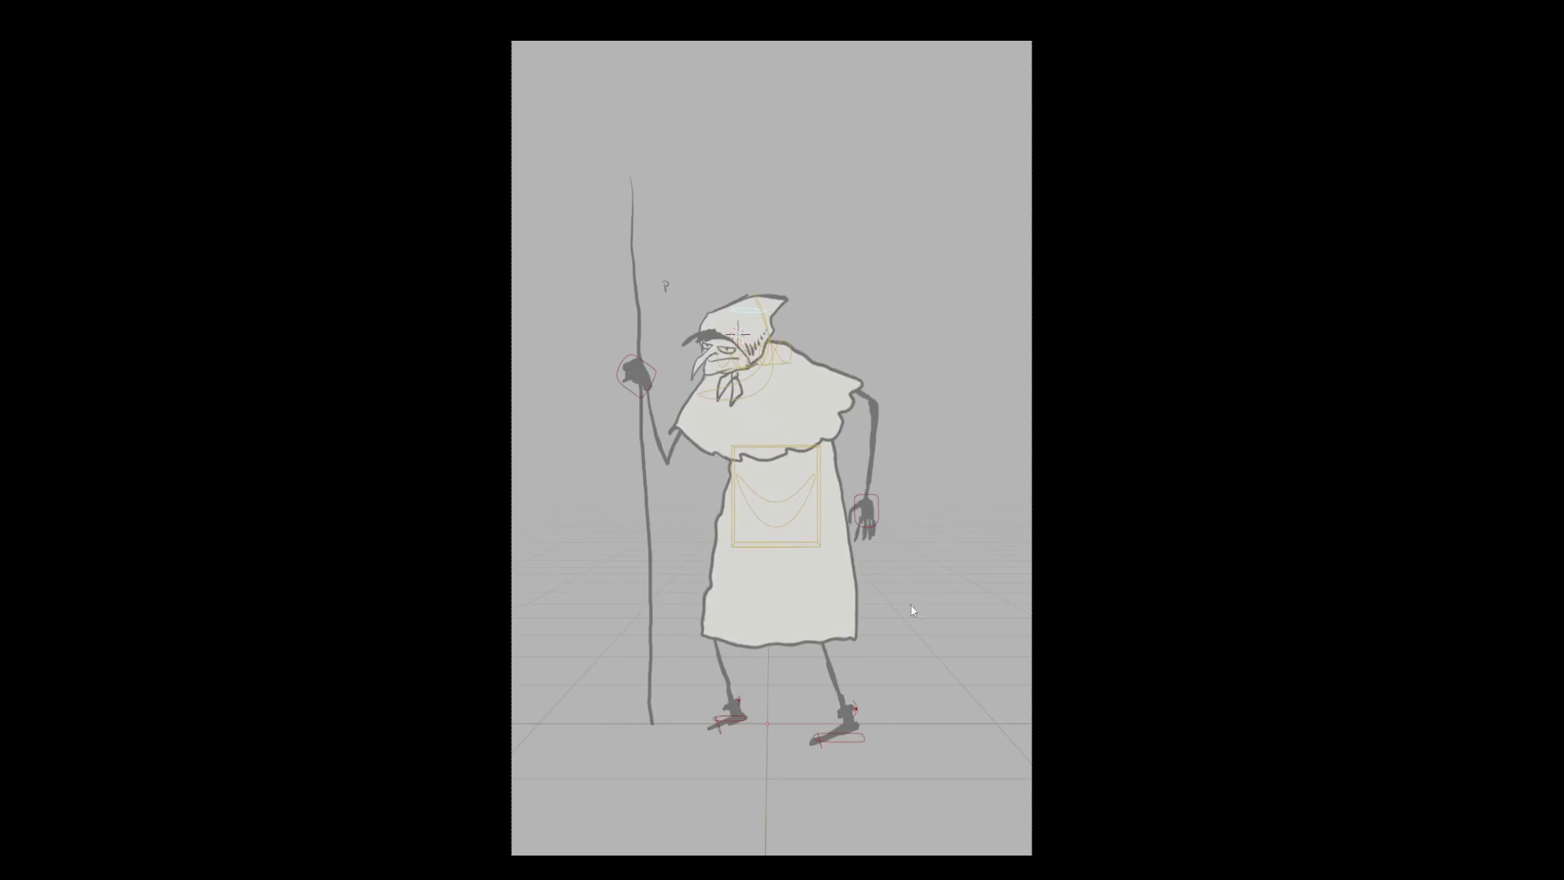
{"action": "left_click", "coordinate": [880, 507]}
{"action": "key", "text": "g"}
{"action": "left_click", "coordinate": [818, 535]}
{"action": "key", "text": "r"}
{"action": "left_click", "coordinate": [800, 568]}
- Move the left hand control back beside the robe and rotate it so the hand hangs down
{"action": "key", "text": "g"}
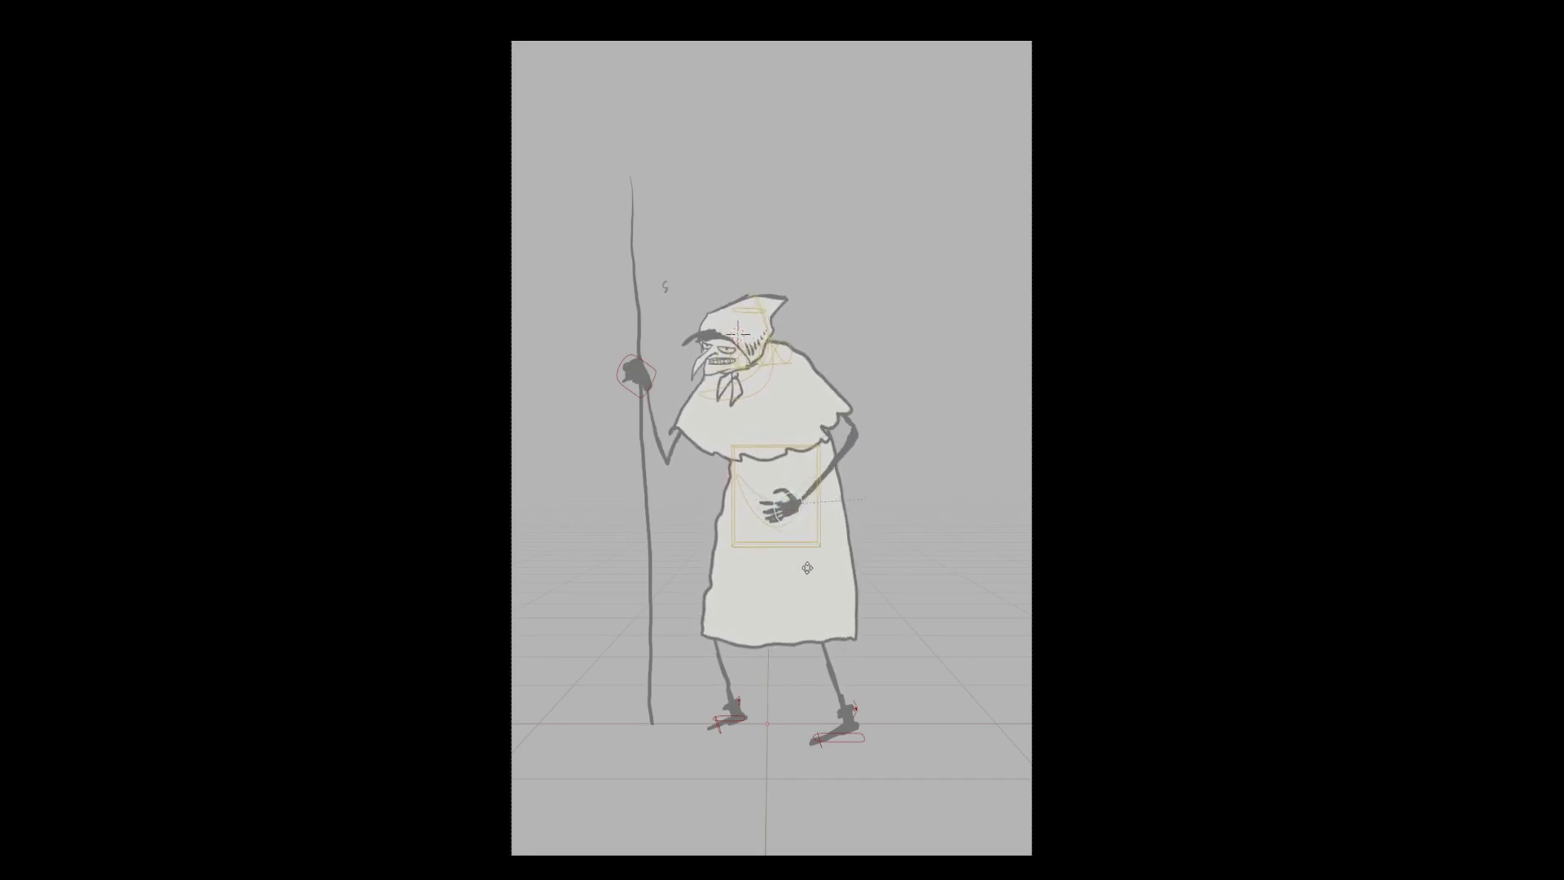
{"action": "left_click", "coordinate": [874, 562]}
{"action": "key", "text": "r"}
{"action": "left_click", "coordinate": [886, 499]}
{"action": "left_click", "coordinate": [906, 540]}
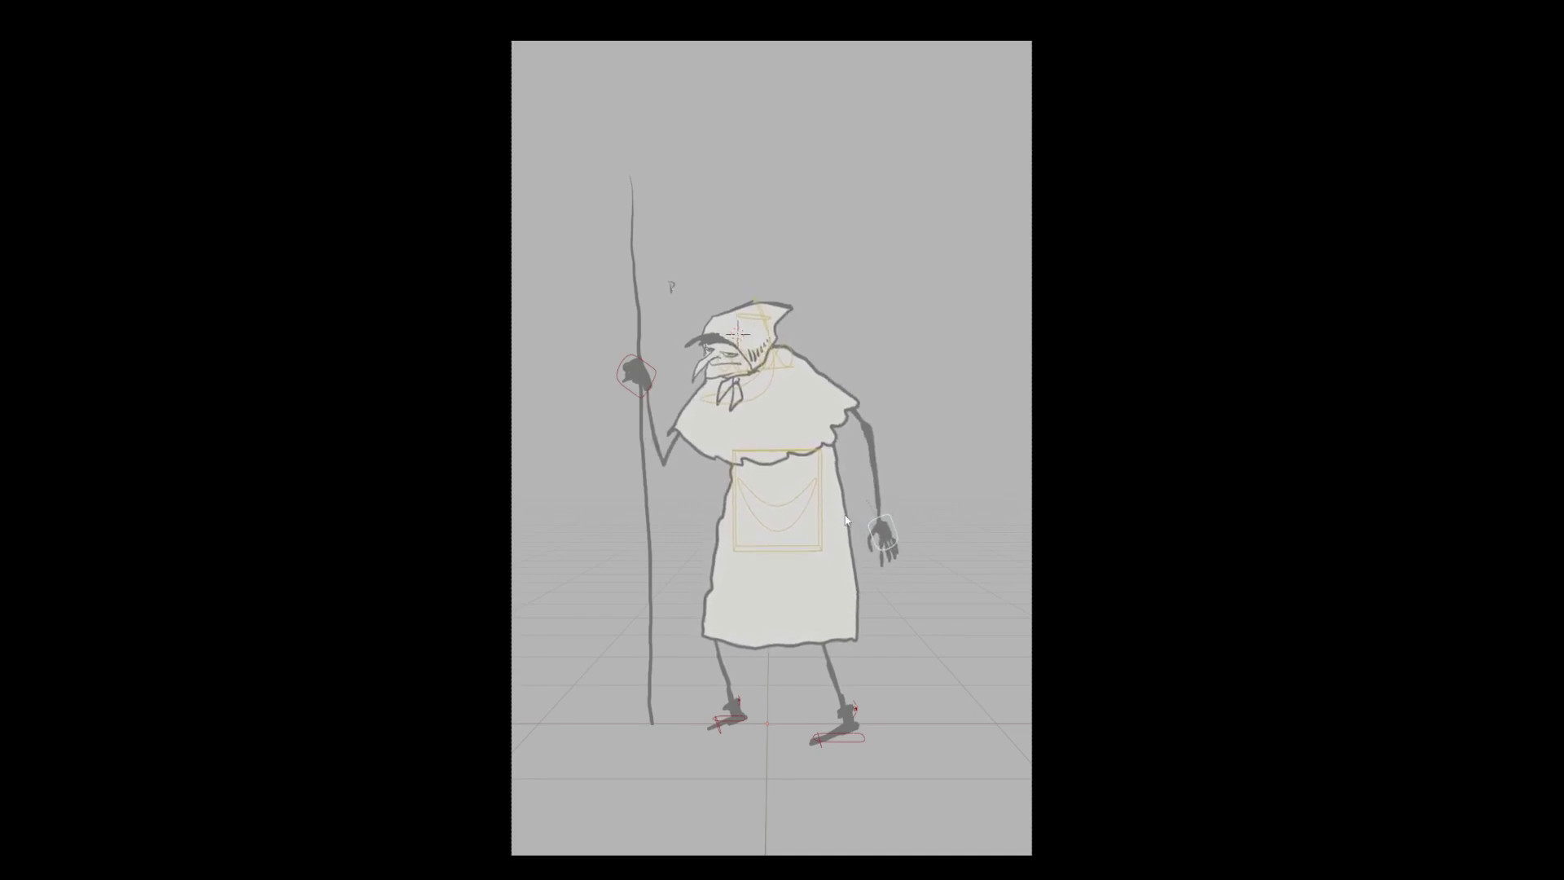